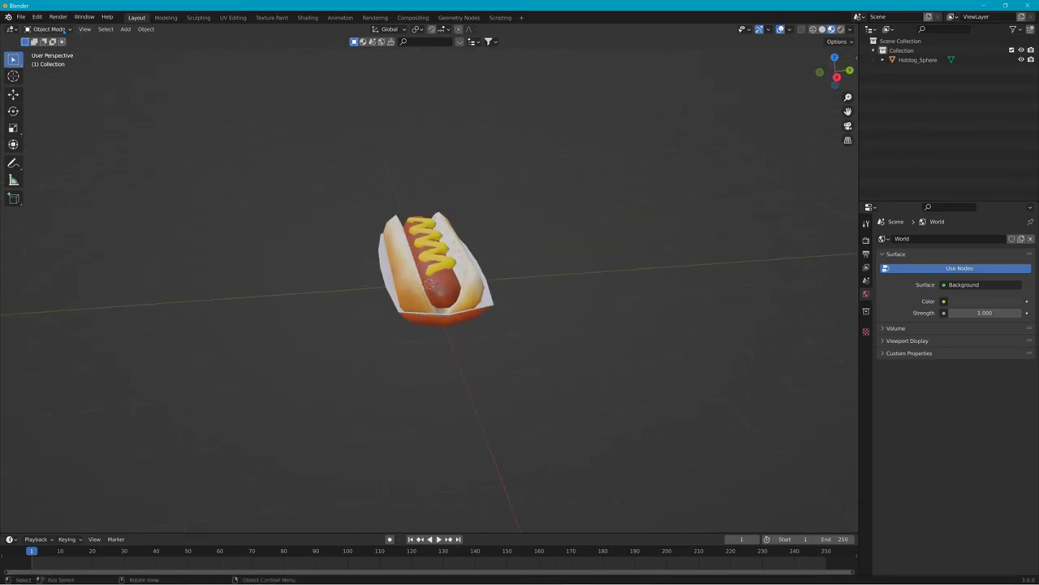
Step: Separate the hot dog mesh into individual objects by loose parts in Edit Mode and return to Object Mode
{"action": "left_click", "coordinate": [396, 218]}
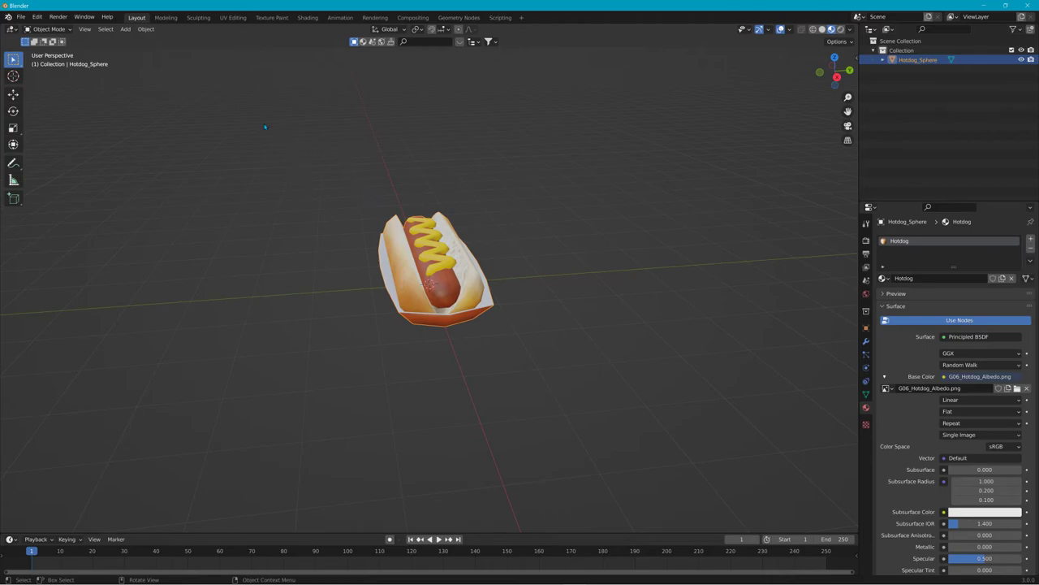
{"action": "left_click", "coordinate": [55, 29]}
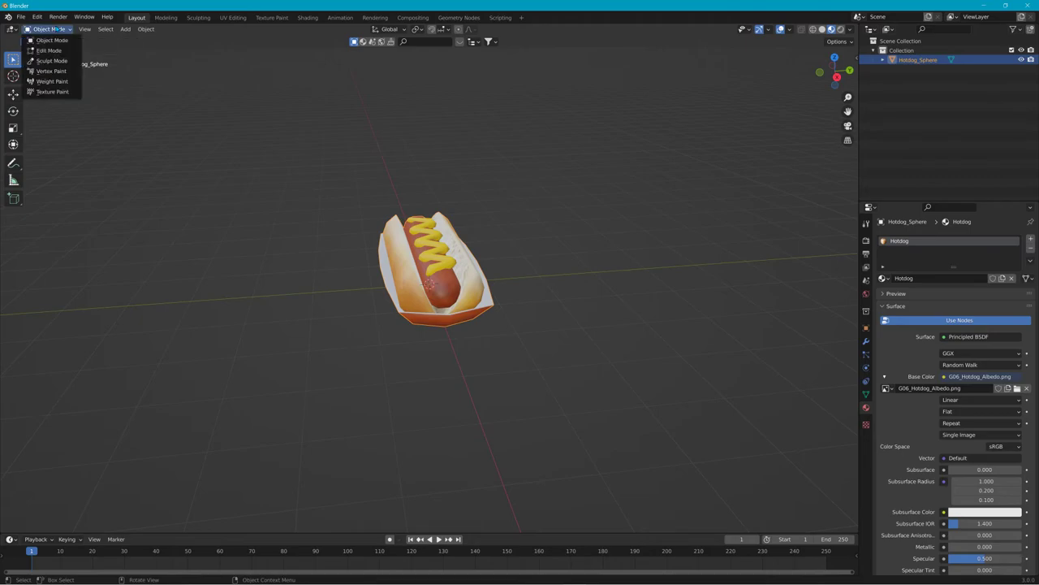
{"action": "left_click", "coordinate": [48, 50]}
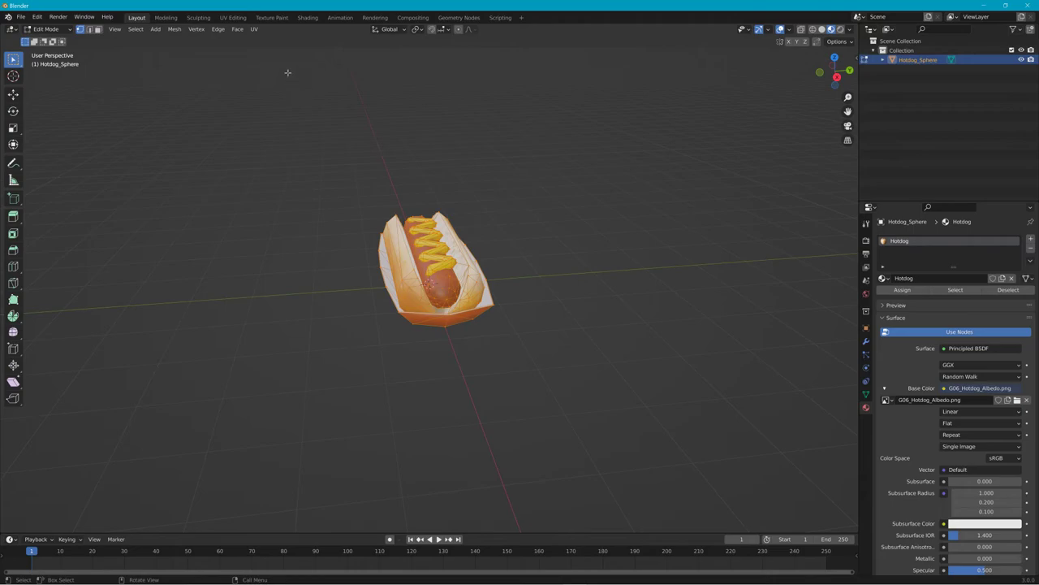
{"action": "left_click", "coordinate": [174, 30]}
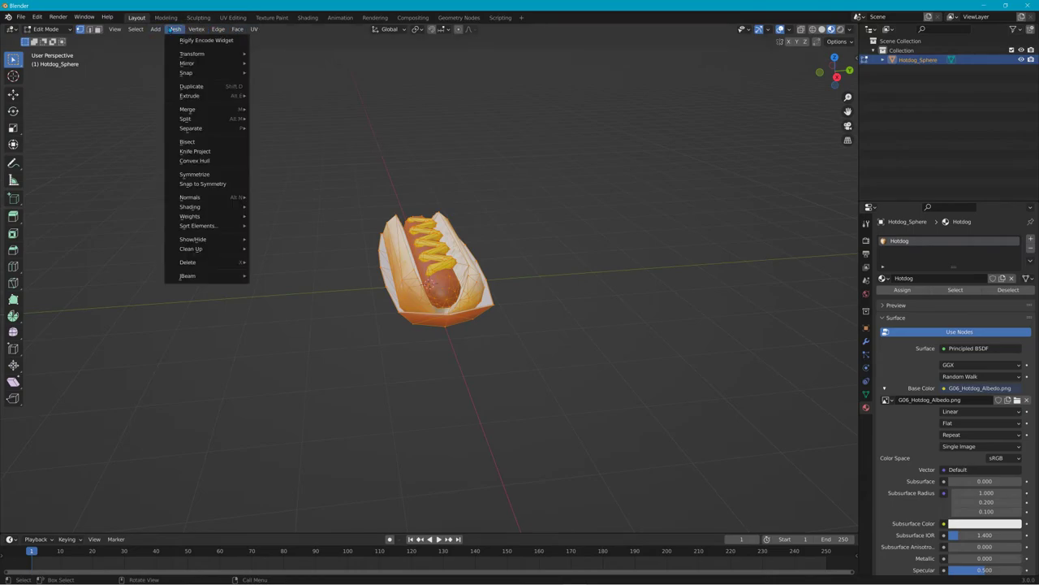
{"action": "mouse_move", "coordinate": [238, 128]}
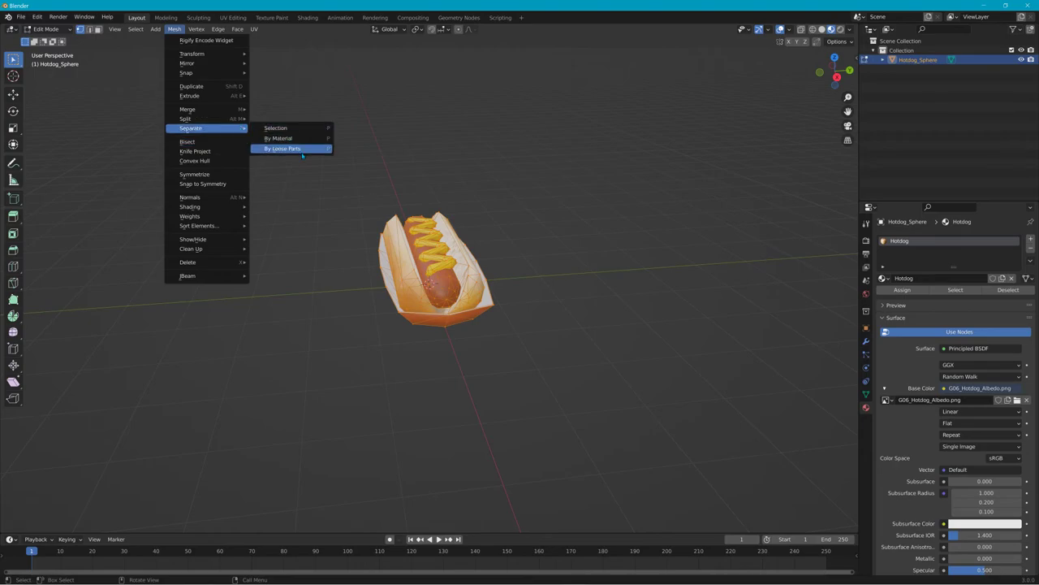
{"action": "left_click", "coordinate": [293, 149]}
{"action": "left_click", "coordinate": [45, 29]}
{"action": "left_click", "coordinate": [46, 38]}
Step: Delete the mustard, the bun and the paper wrapper, keeping only the sausage
{"action": "left_click", "coordinate": [443, 261]}
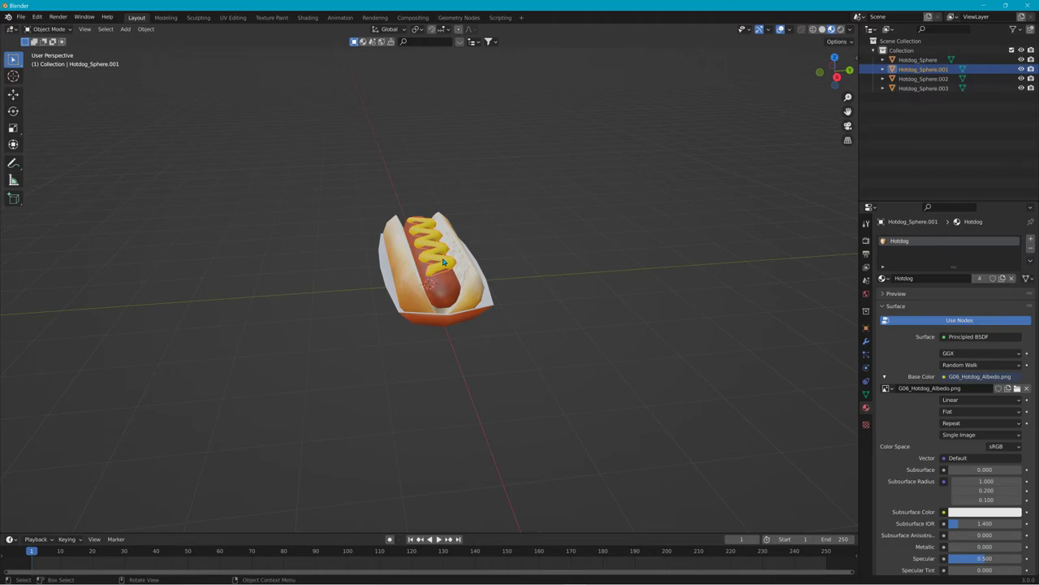
{"action": "key", "text": "Delete"}
{"action": "left_click", "coordinate": [407, 277]}
{"action": "key", "text": "Delete"}
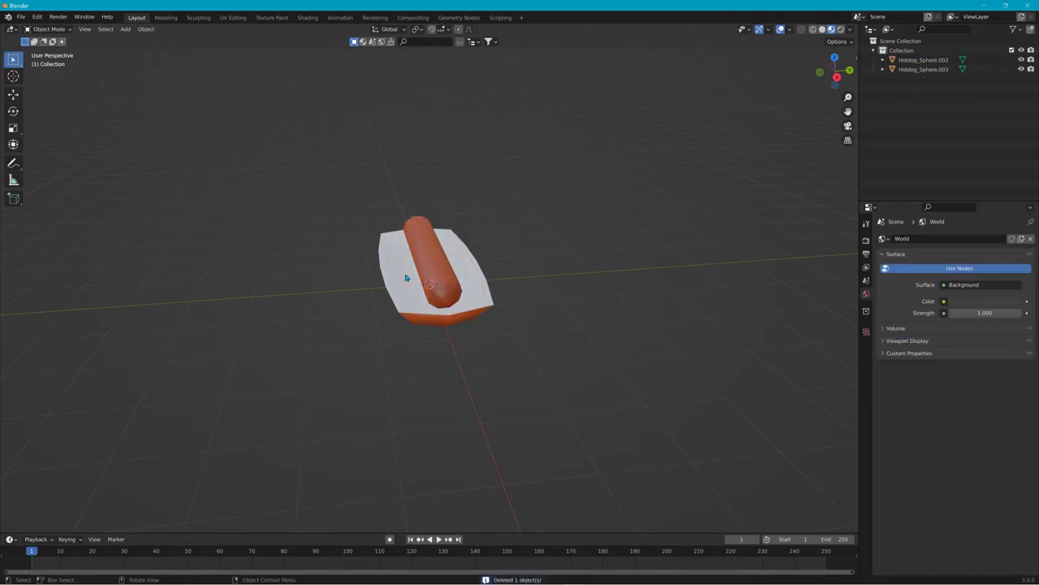
{"action": "left_click", "coordinate": [405, 292]}
{"action": "key", "text": "Delete"}
{"action": "middle_click_drag", "start_coordinate": [376, 297], "coordinate": [436, 266]}
{"action": "scroll", "coordinate": [479, 288], "scroll_direction": "up", "scroll_amount": 4}
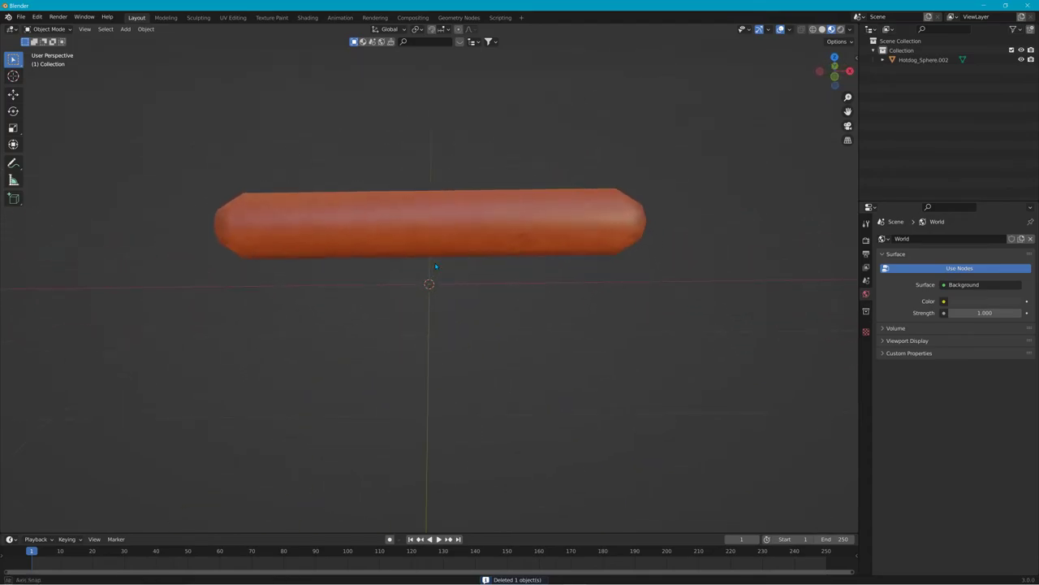
{"action": "left_click", "coordinate": [446, 220]}
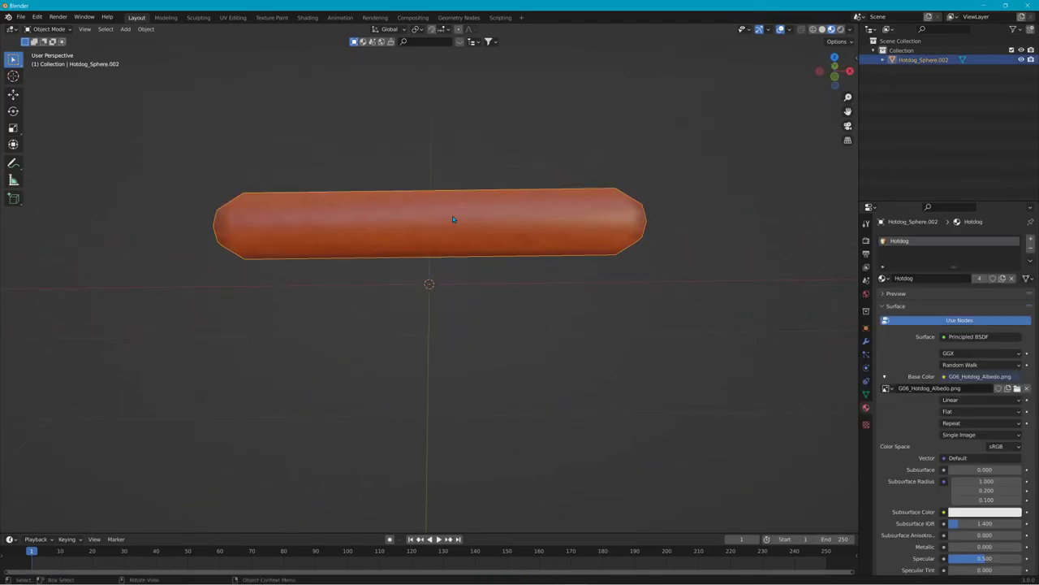
{"action": "key", "text": "g"}
{"action": "key", "text": "x"}
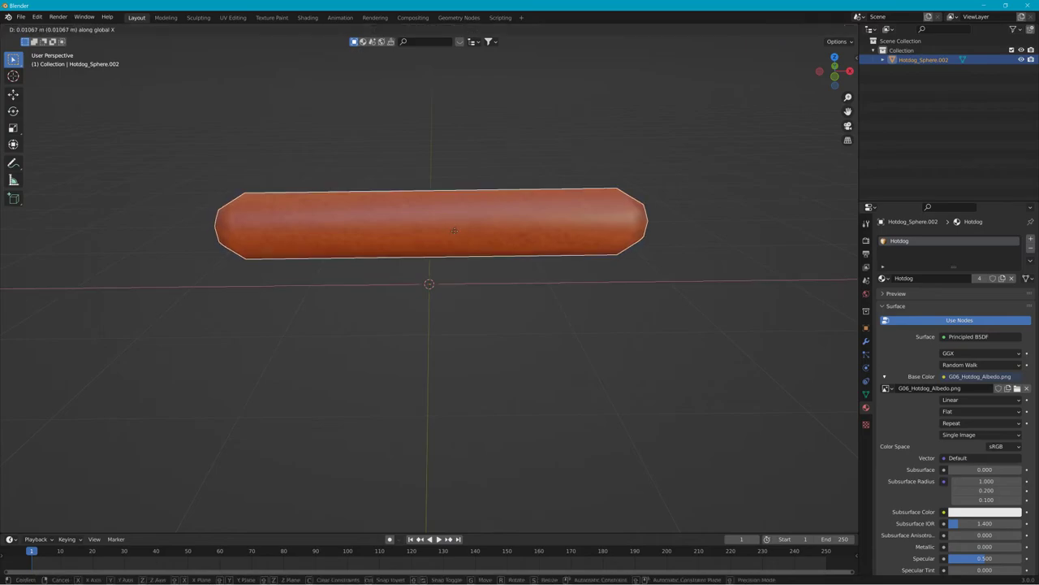
{"action": "right_click", "coordinate": [447, 215]}
{"action": "scroll", "coordinate": [464, 169], "scroll_direction": "down", "scroll_amount": 3}
{"action": "middle_click_drag", "start_coordinate": [464, 168], "coordinate": [417, 199]}
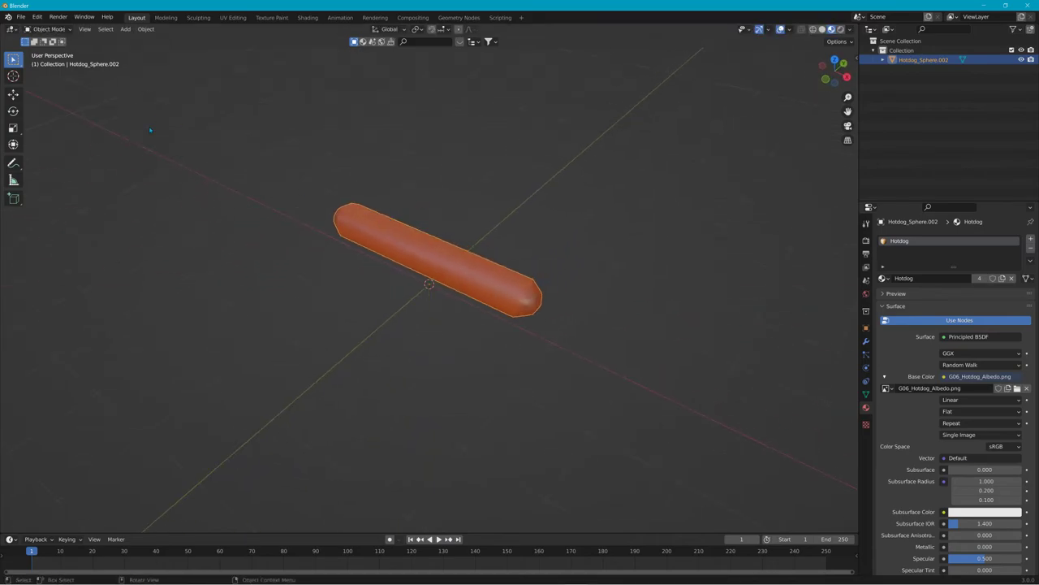
Step: Replace the timeline with an enlarged Asset Browser showing the User Library
{"action": "left_click", "coordinate": [11, 540]}
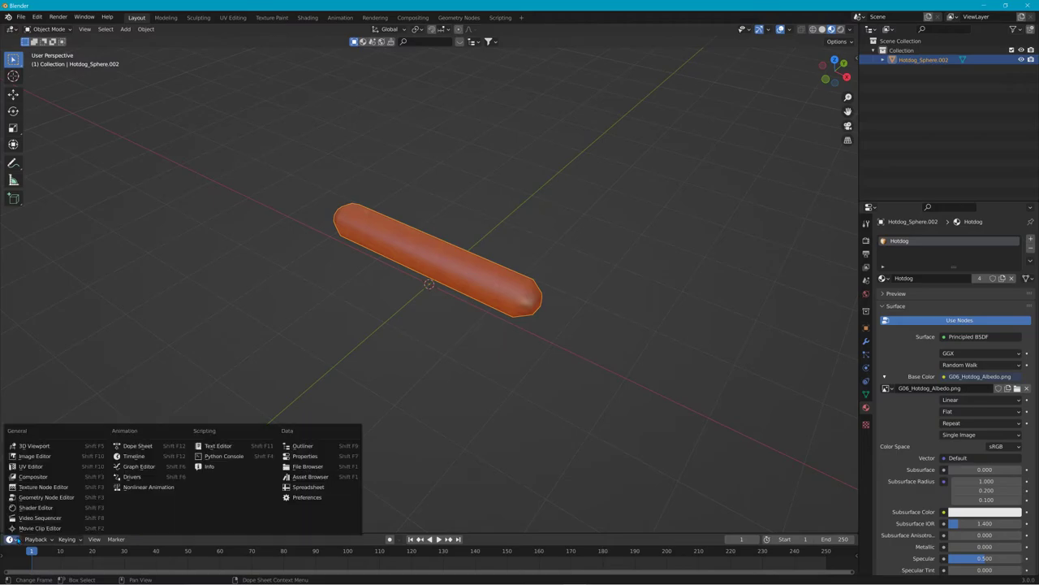
{"action": "left_click", "coordinate": [15, 538]}
{"action": "left_click", "coordinate": [13, 543]}
{"action": "left_click", "coordinate": [309, 476]}
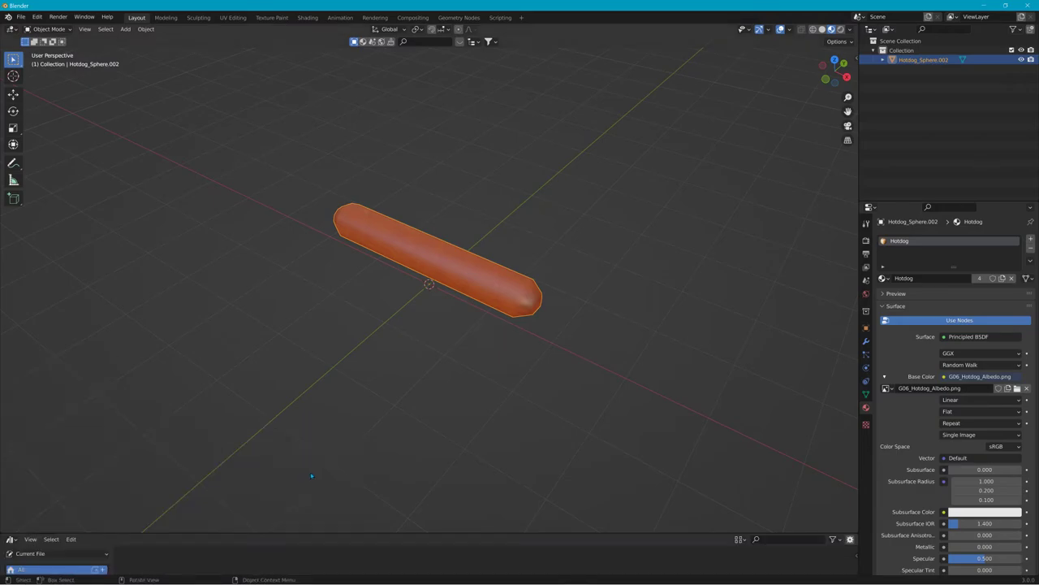
{"action": "left_click_drag", "start_coordinate": [316, 532], "coordinate": [321, 441]}
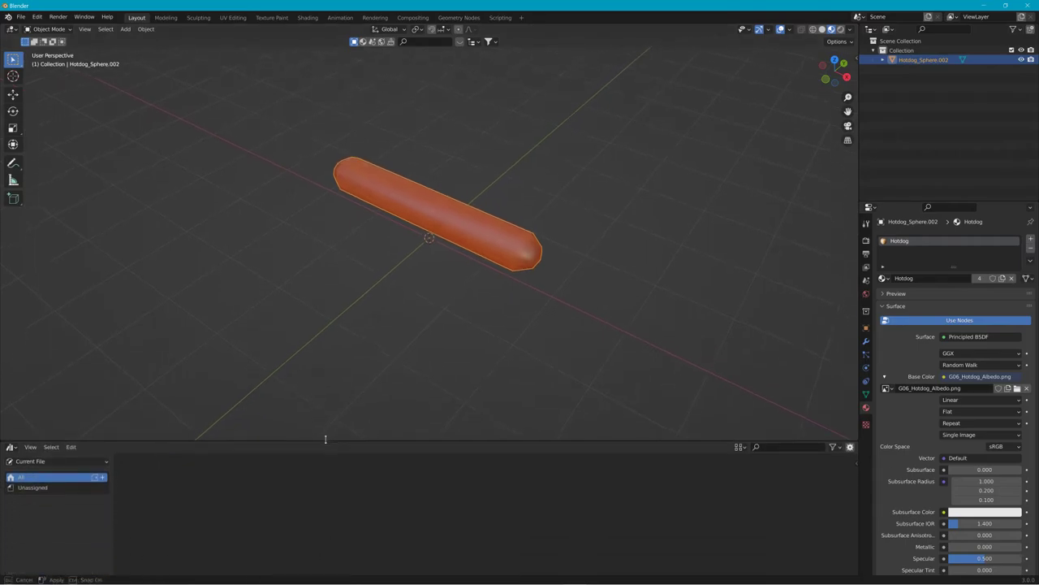
{"action": "left_click", "coordinate": [69, 462]}
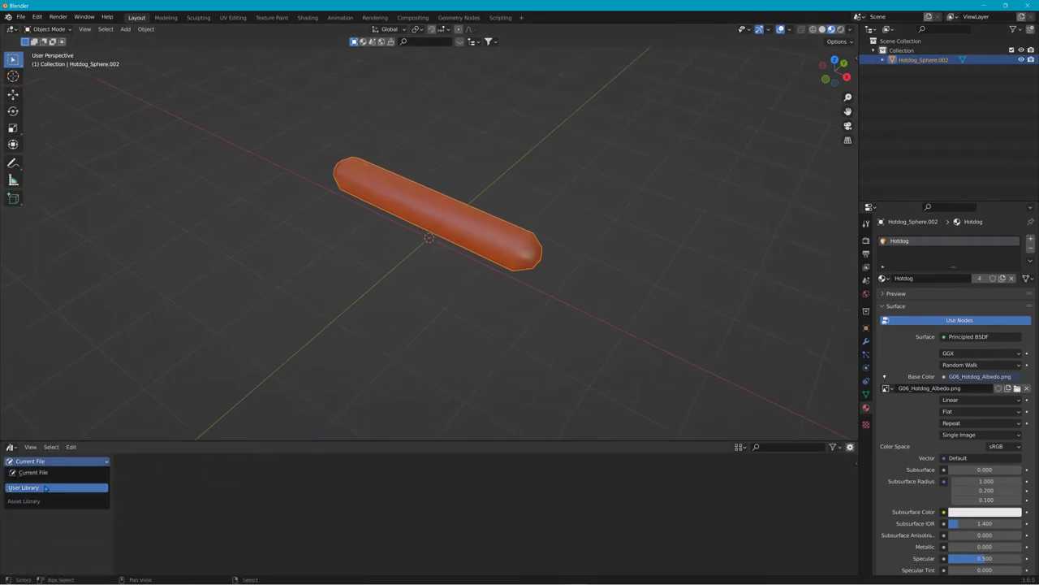
{"action": "left_click", "coordinate": [46, 488]}
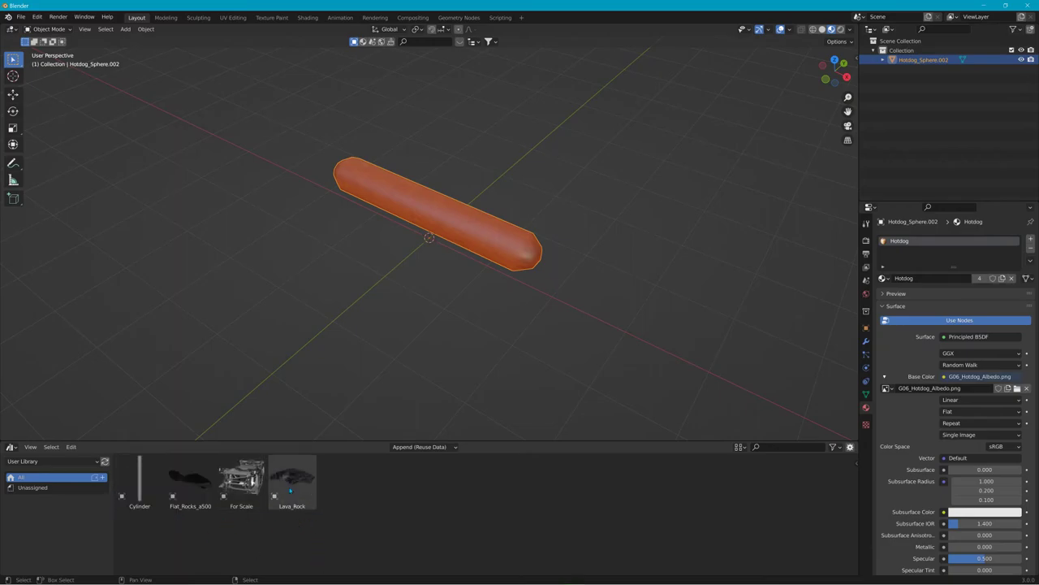
Step: Place the For Scale vehicle asset in the scene beside the sausage as a size reference
{"action": "left_click_drag", "start_coordinate": [241, 479], "coordinate": [306, 269]}
{"action": "right_click", "coordinate": [306, 269]}
{"action": "middle_click_drag", "start_coordinate": [370, 318], "coordinate": [591, 297]}
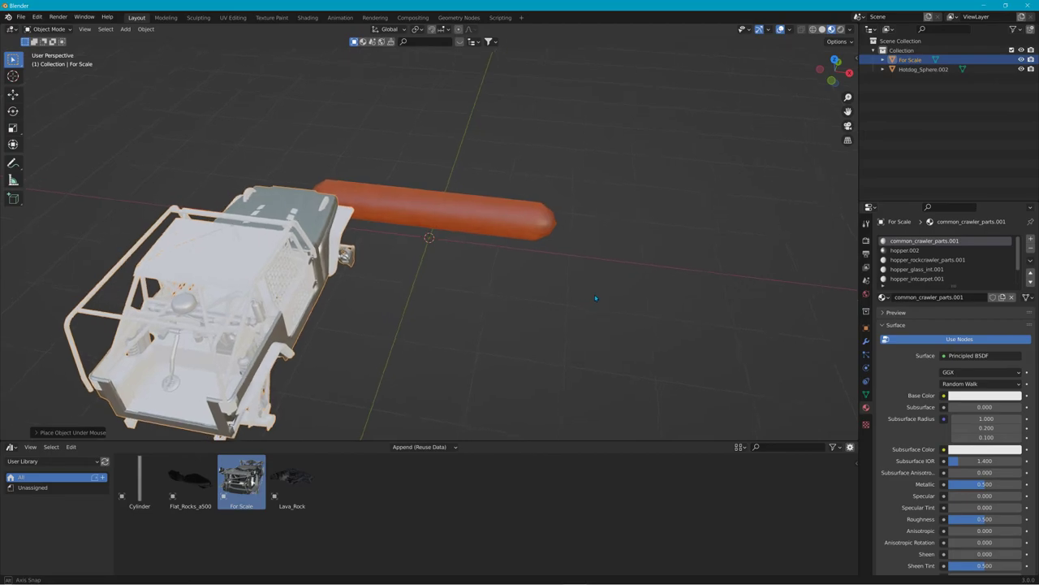
Step: Scale the sausage up uniformly to about twice its size relative to the vehicle
{"action": "left_click", "coordinate": [552, 220]}
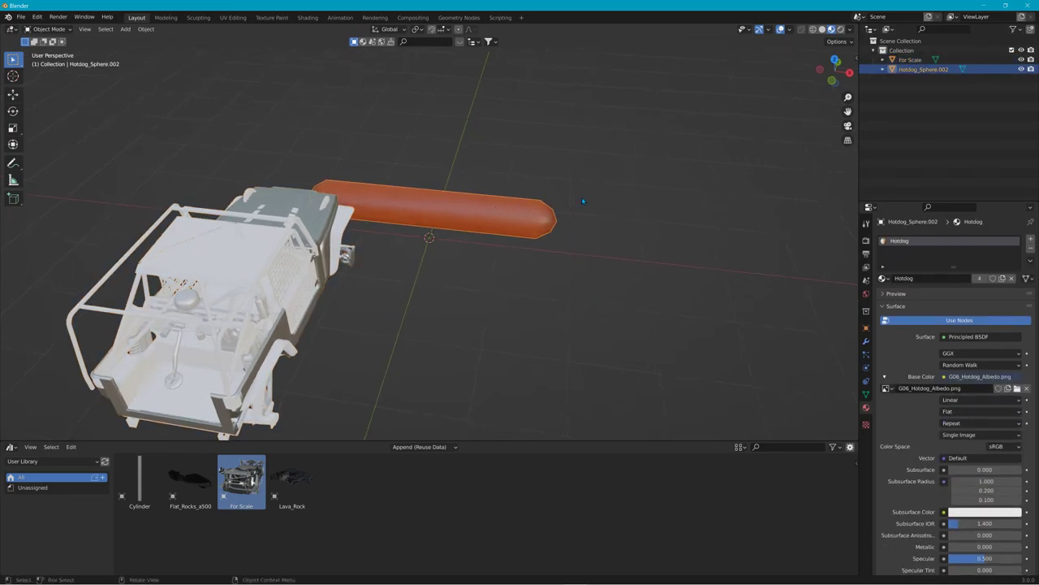
{"action": "key", "text": "s"}
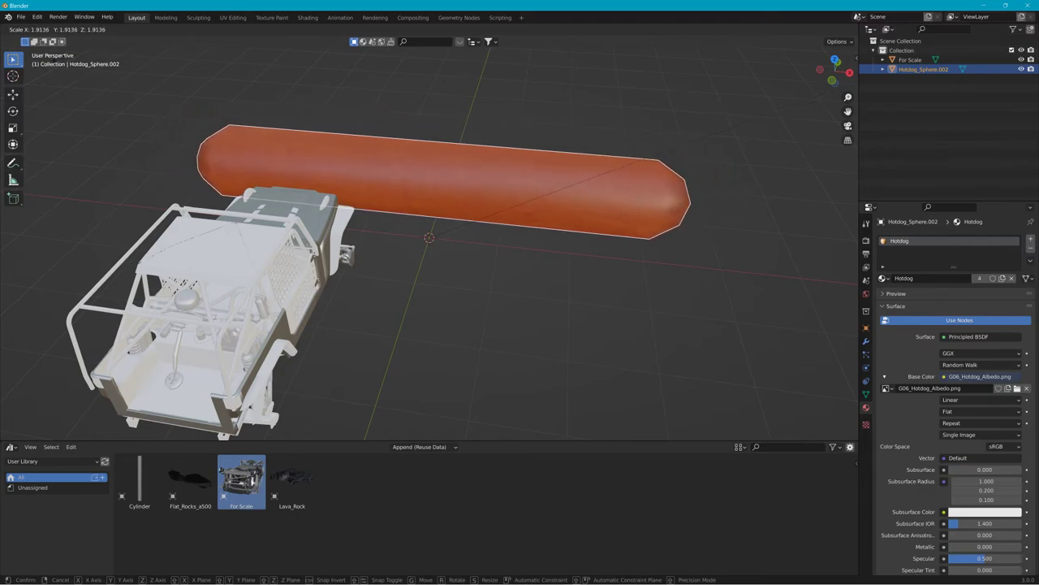
{"action": "left_click", "coordinate": [2, 72]}
{"action": "middle_click_drag", "start_coordinate": [346, 136], "coordinate": [385, 132]}
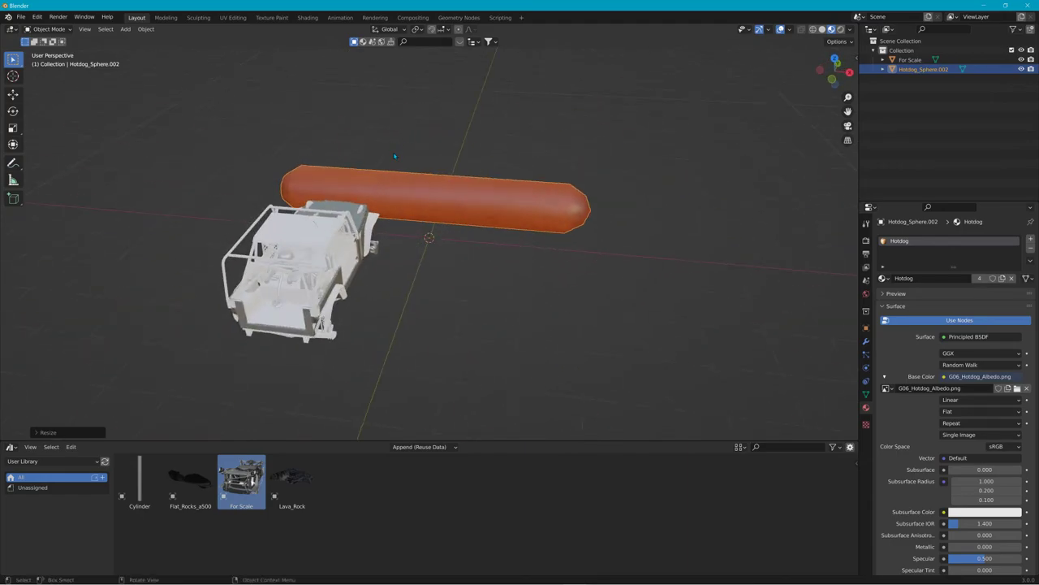
Step: Stretch the sausage lengthwise along the global X axis, judging its length against the vehicle
{"action": "key", "text": "s"}
{"action": "key", "text": "y"}
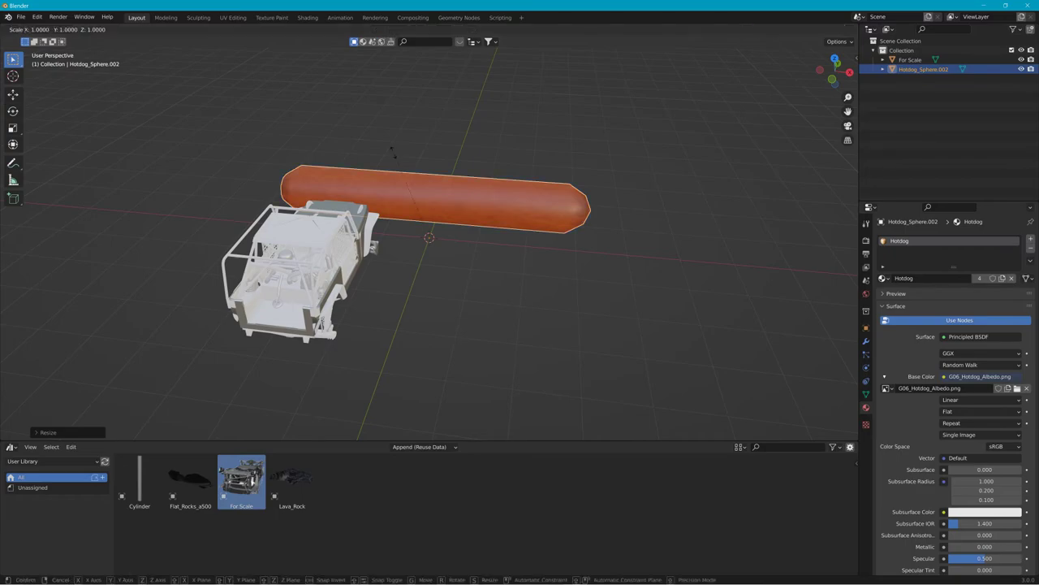
{"action": "key", "text": "x"}
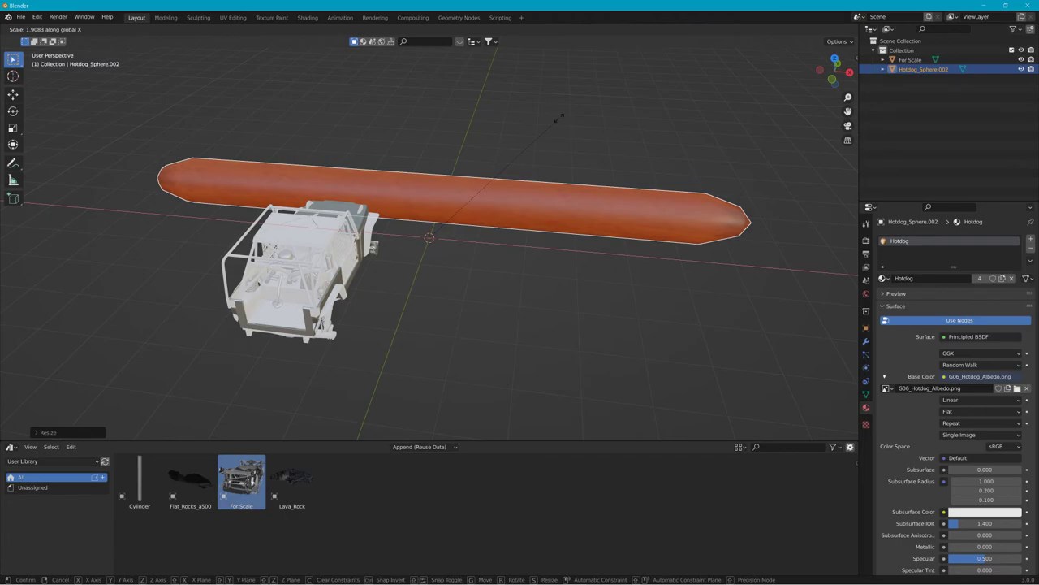
{"action": "left_click", "coordinate": [529, 130]}
{"action": "mouse_move", "coordinate": [529, 130]}
{"action": "middle_mouse_down"}
{"action": "mouse_move", "coordinate": [393, 144]}
{"action": "mouse_move", "coordinate": [543, 137]}
{"action": "middle_mouse_up"}
{"action": "scroll", "coordinate": [402, 145], "scroll_direction": "down", "scroll_amount": 5}
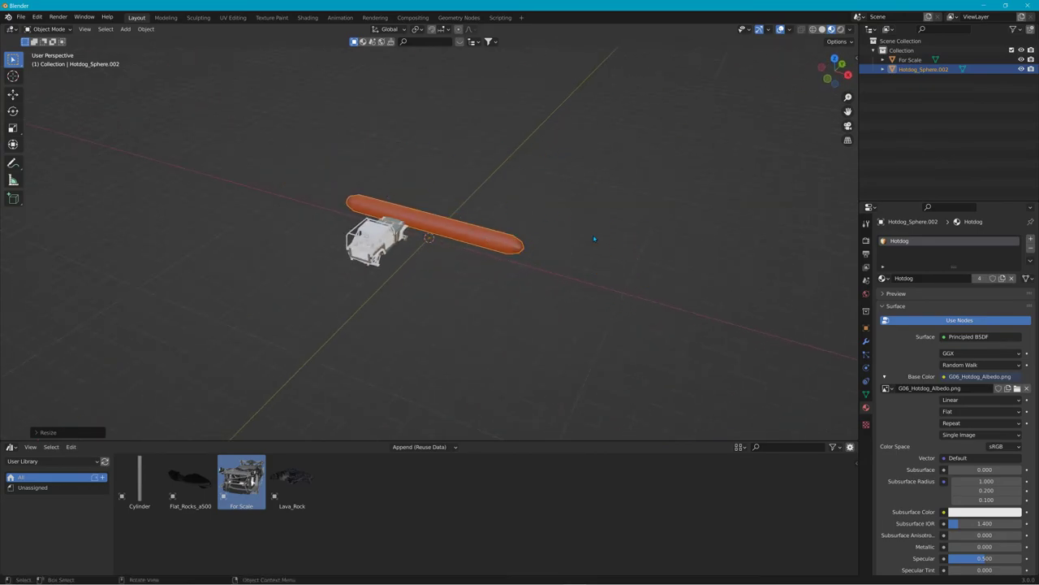
{"action": "scroll", "coordinate": [563, 290], "scroll_direction": "up", "scroll_amount": 3}
{"action": "middle_click_drag", "start_coordinate": [532, 293], "coordinate": [337, 219]}
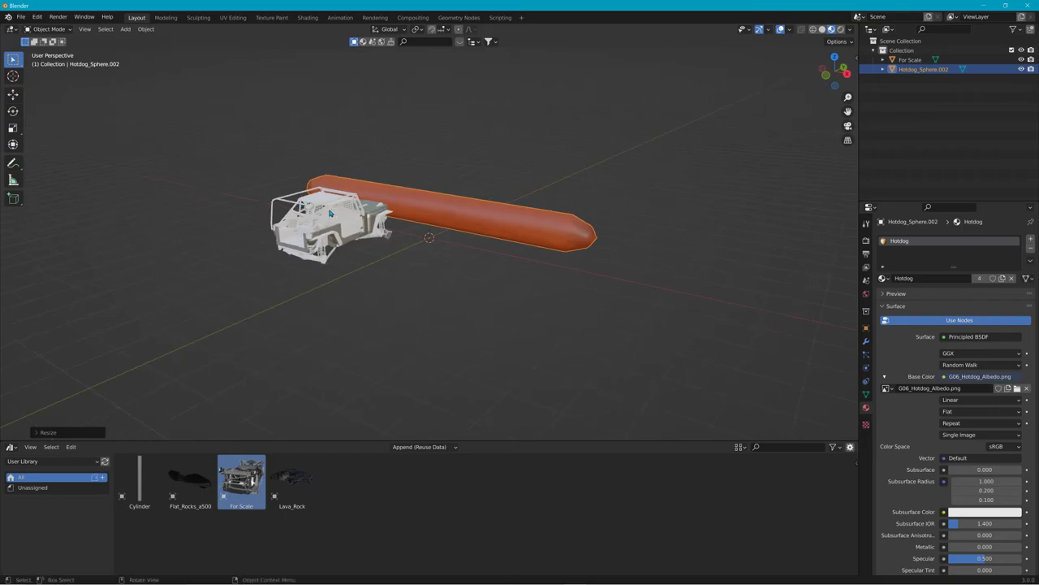
Step: Delete the For Scale vehicle and select the sausage
{"action": "left_click", "coordinate": [330, 213]}
{"action": "key", "text": "Delete"}
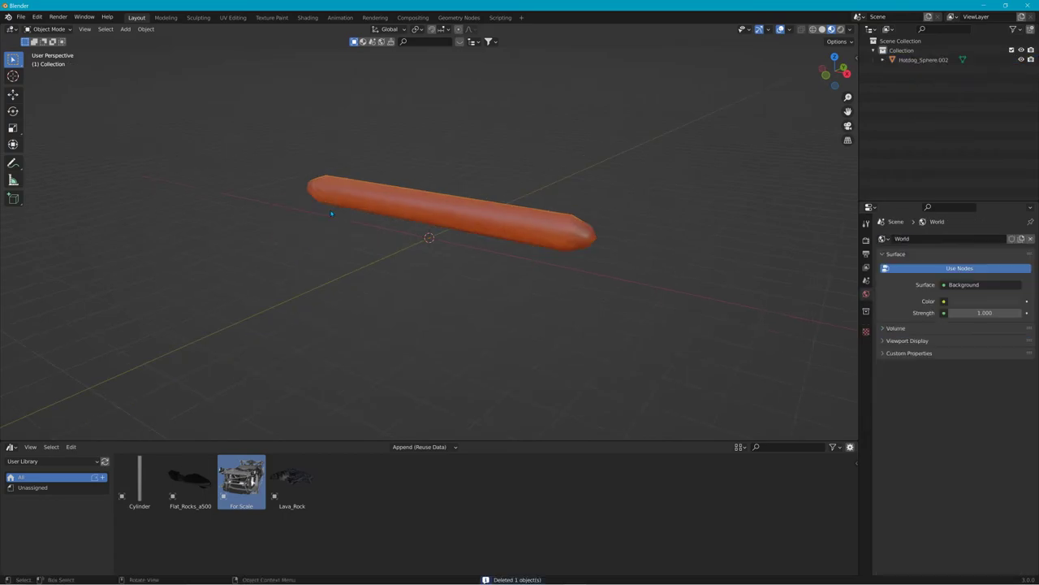
{"action": "left_click", "coordinate": [432, 212]}
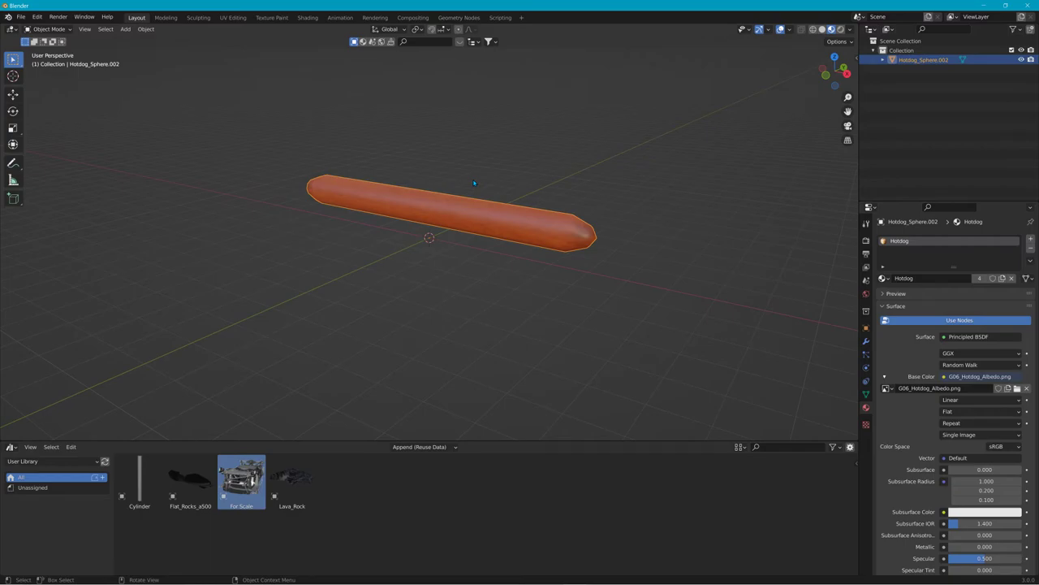
Step: Lower the sausage along the Z axis until it sits centred on the world origin's ground plane
{"action": "scroll", "coordinate": [473, 154], "scroll_direction": "up", "scroll_amount": 2}
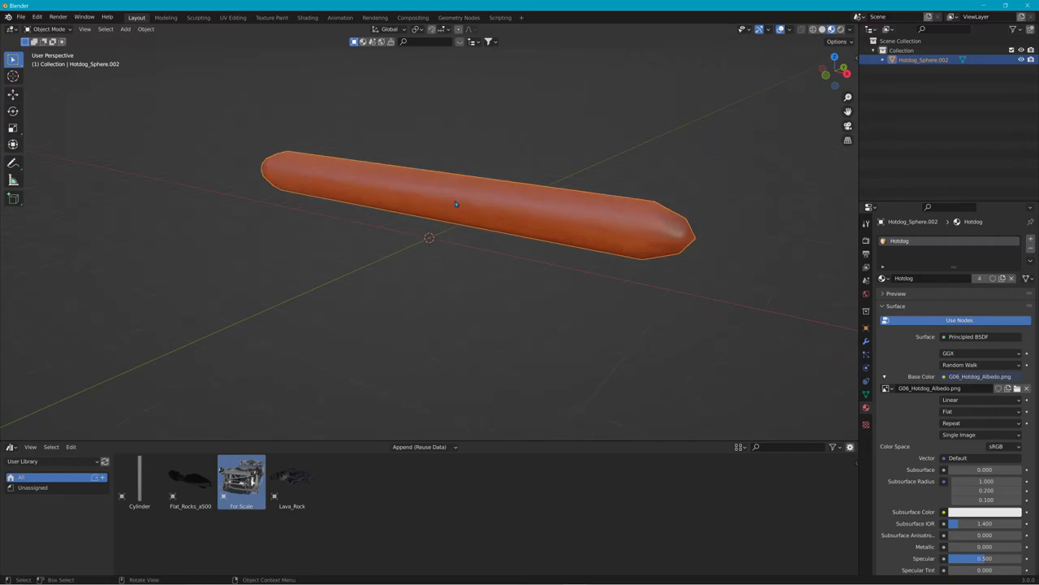
{"action": "mouse_move", "coordinate": [471, 195]}
{"action": "middle_mouse_down"}
{"action": "mouse_move", "coordinate": [541, 179]}
{"action": "mouse_move", "coordinate": [477, 184]}
{"action": "middle_mouse_up"}
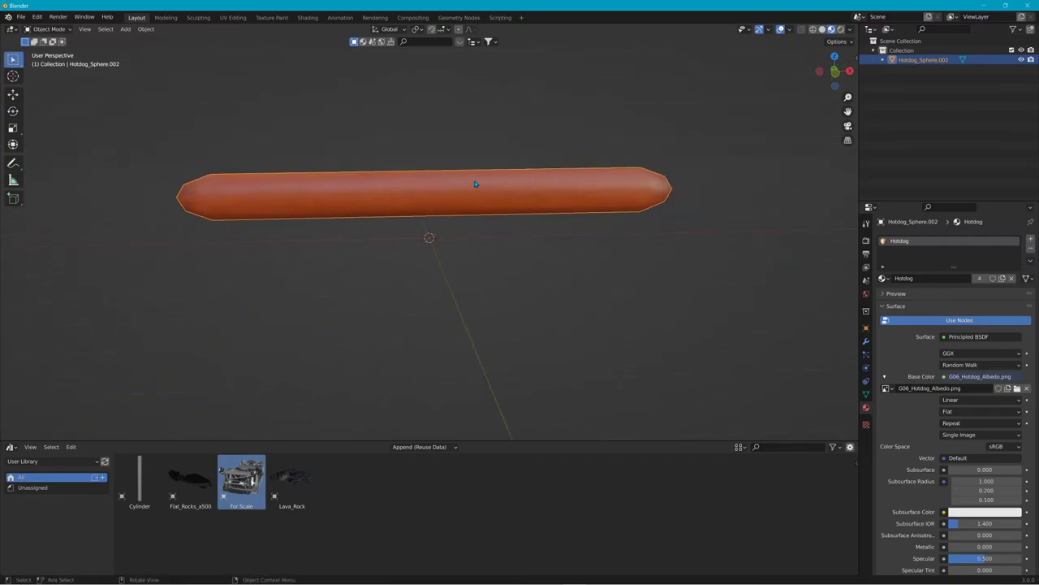
{"action": "key", "text": "g"}
{"action": "key", "text": "z"}
{"action": "left_click", "coordinate": [471, 218]}
{"action": "middle_click_drag", "start_coordinate": [471, 217], "coordinate": [405, 217]}
{"action": "key", "text": "g"}
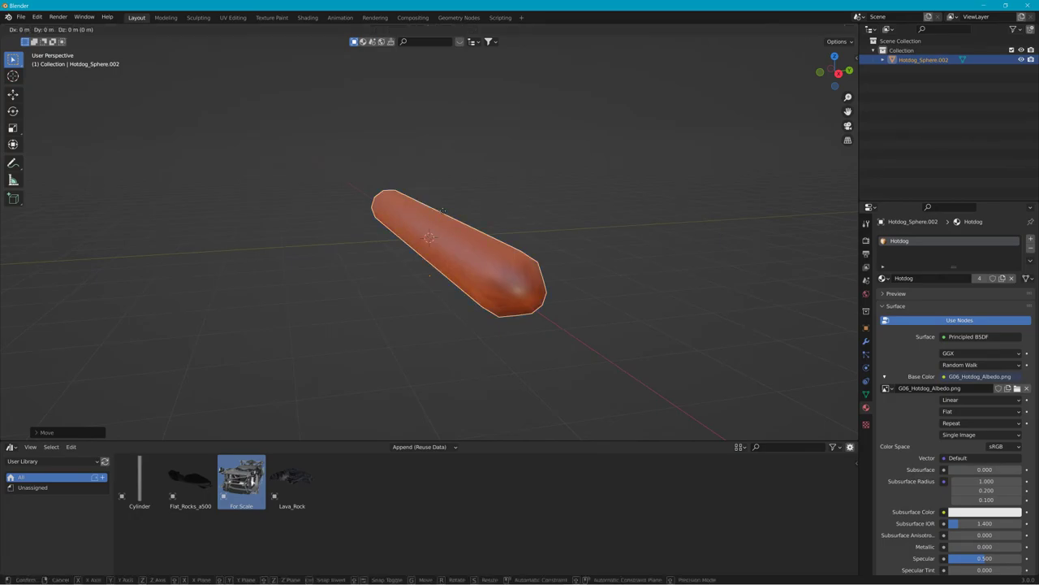
{"action": "key", "text": "z"}
{"action": "left_click", "coordinate": [445, 218]}
{"action": "middle_click_drag", "start_coordinate": [445, 218], "coordinate": [625, 268]}
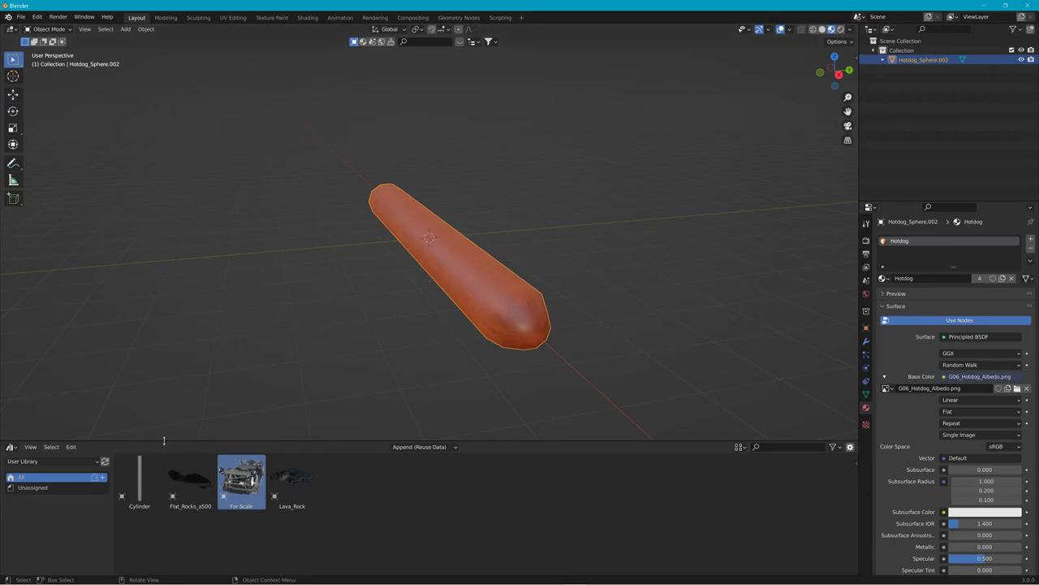
Step: Shrink the Asset Browser area and add an Array modifier to the sausage
{"action": "left_click_drag", "start_coordinate": [163, 441], "coordinate": [163, 526]}
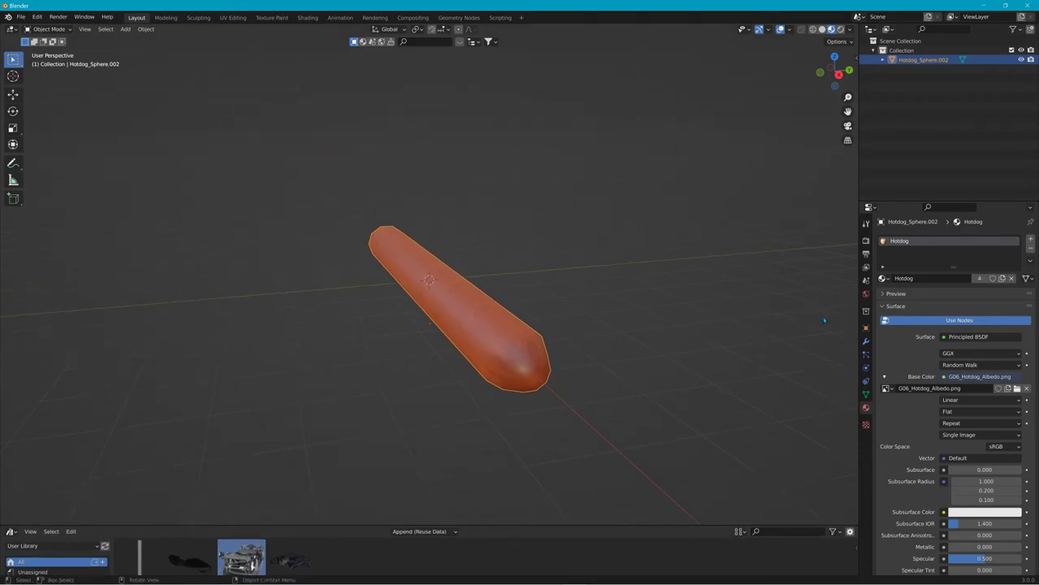
{"action": "left_click", "coordinate": [867, 343]}
{"action": "left_click", "coordinate": [900, 238]}
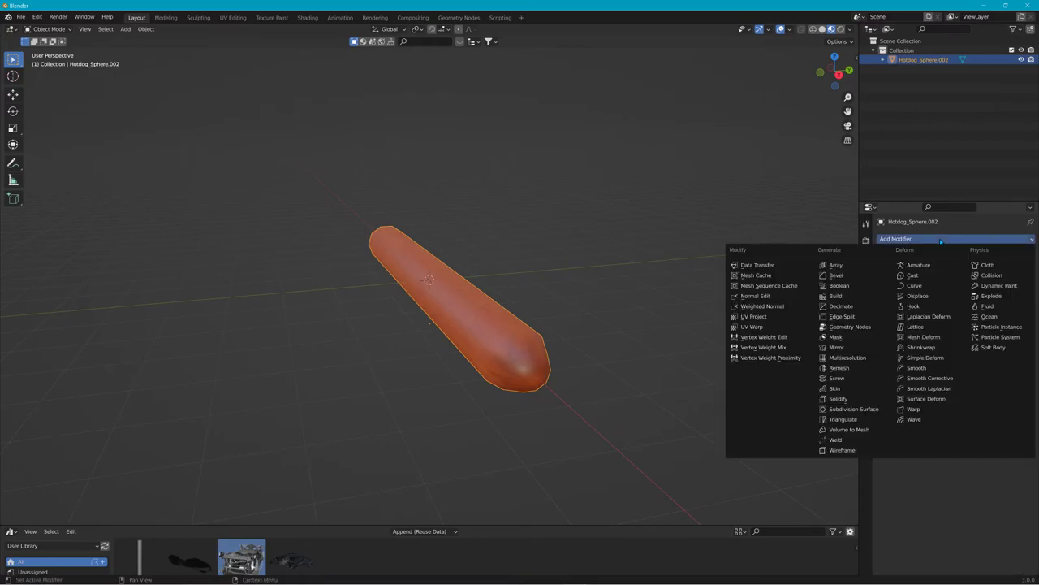
{"action": "left_click", "coordinate": [837, 264]}
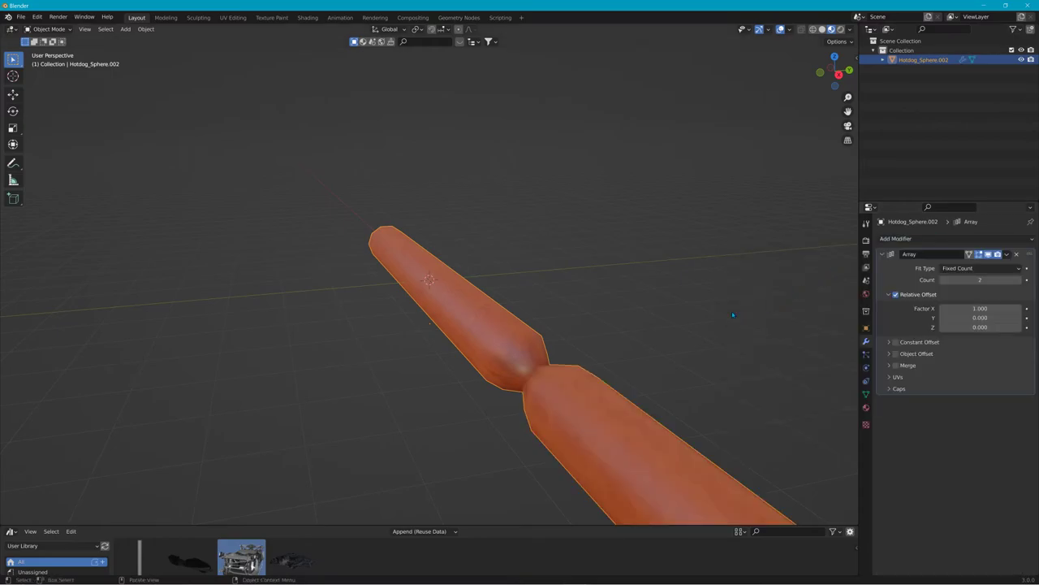
{"action": "scroll", "coordinate": [732, 315], "scroll_direction": "down", "scroll_amount": 3}
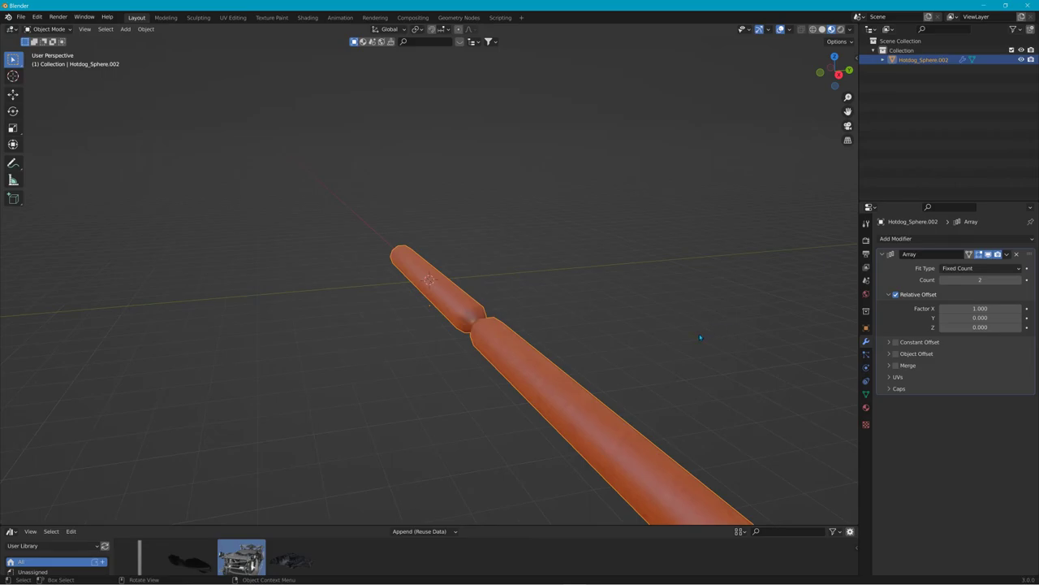
{"action": "middle_click_drag", "start_coordinate": [759, 335], "coordinate": [852, 304]}
{"action": "middle_click_drag", "start_coordinate": [771, 296], "coordinate": [856, 269]}
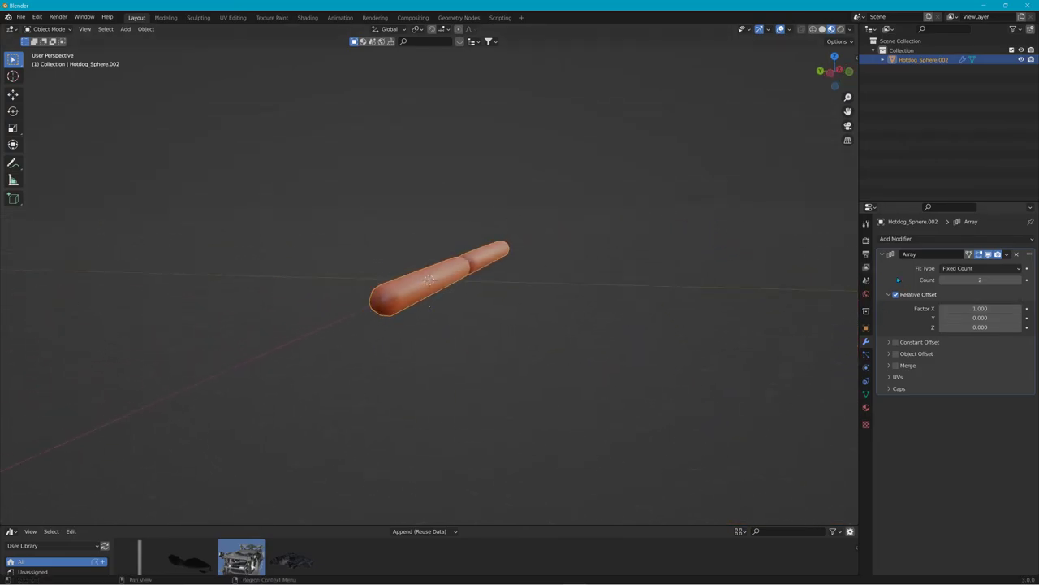
Step: Set the Array modifier's relative offset to 0 in X and 1 in Z so the sausages repeat side by side
{"action": "left_click_drag", "start_coordinate": [981, 279], "coordinate": [946, 279]}
{"action": "left_click", "coordinate": [980, 308]}
{"action": "type", "text": "0"}
{"action": "key", "text": "Return"}
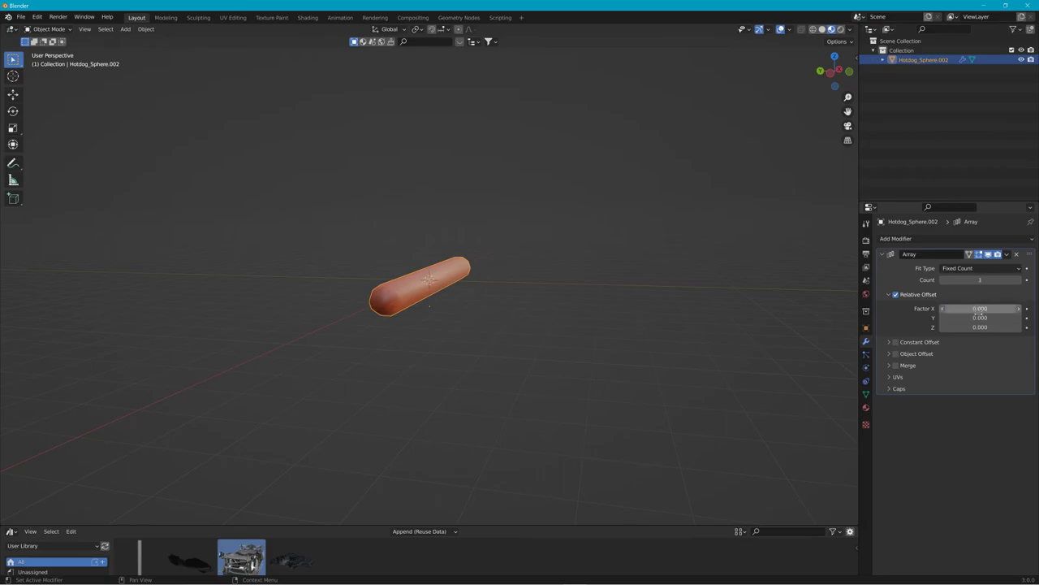
{"action": "left_click", "coordinate": [971, 326]}
{"action": "type", "text": "1"}
{"action": "key", "text": "Return"}
Step: Set the array count to 90 to form a long strip of sausages and apply the Array modifier
{"action": "left_click_drag", "start_coordinate": [980, 279], "coordinate": [1020, 279]}
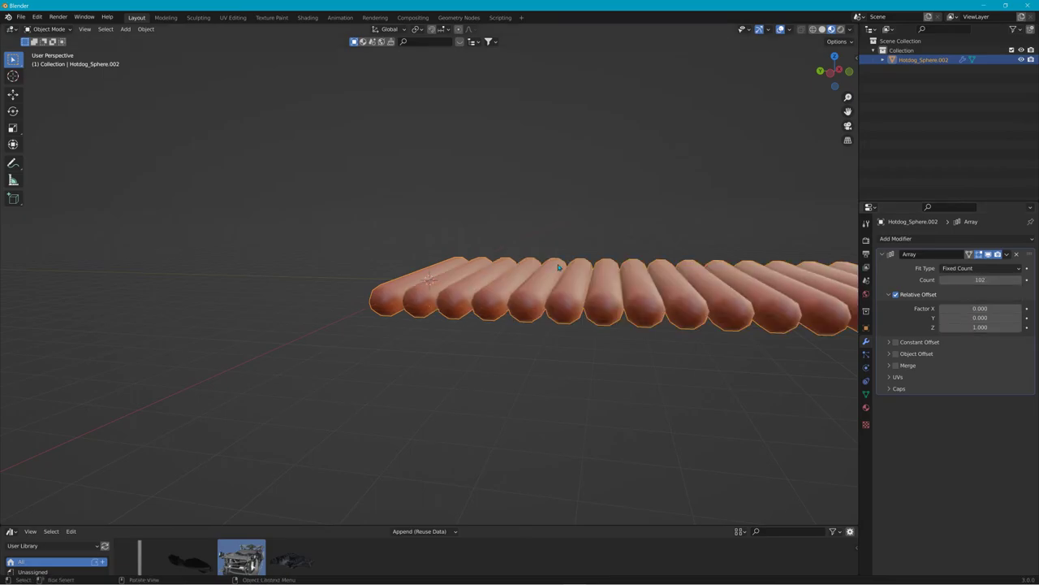
{"action": "scroll", "coordinate": [504, 247], "scroll_direction": "down", "scroll_amount": 8}
{"action": "middle_click_drag", "start_coordinate": [505, 248], "coordinate": [610, 239]}
{"action": "scroll", "coordinate": [610, 239], "scroll_direction": "down", "scroll_amount": 3}
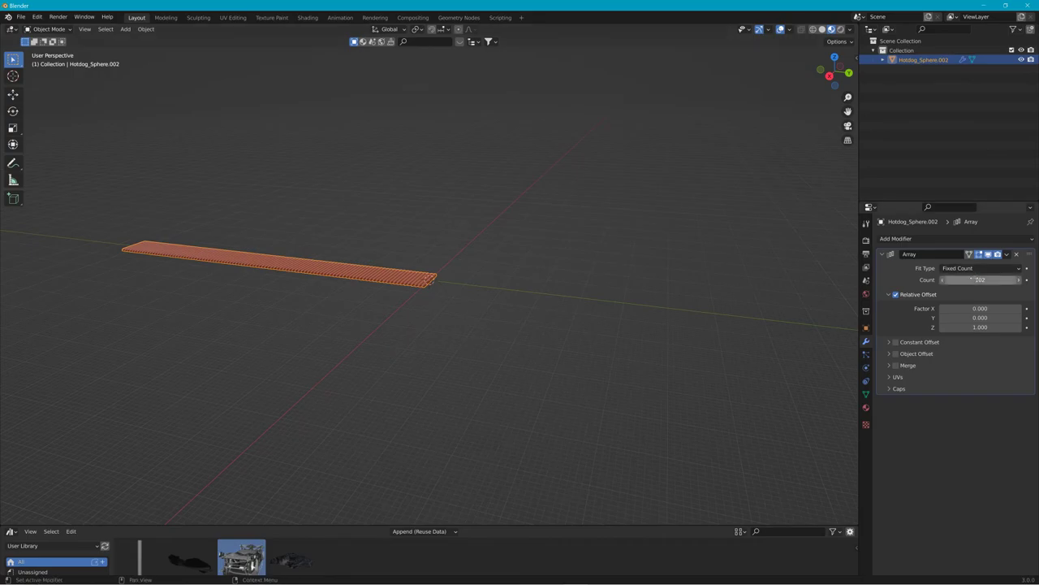
{"action": "left_click_drag", "start_coordinate": [980, 280], "coordinate": [958, 279]}
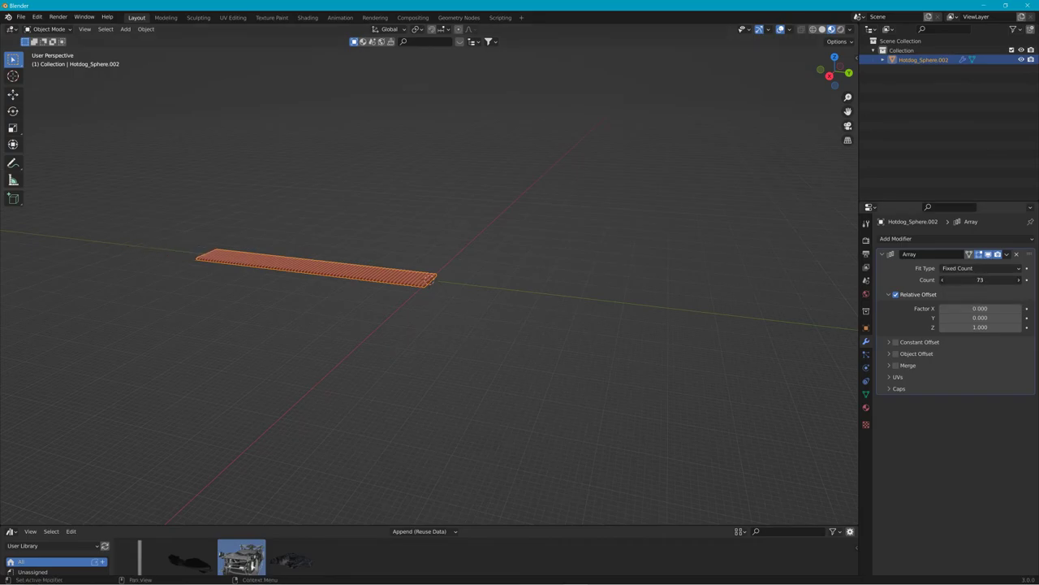
{"action": "left_click_drag", "start_coordinate": [958, 279], "coordinate": [964, 279]}
{"action": "middle_click_drag", "start_coordinate": [475, 242], "coordinate": [709, 287], "text": "shift"}
{"action": "scroll", "coordinate": [592, 285], "scroll_direction": "up", "scroll_amount": 5}
{"action": "middle_click_drag", "start_coordinate": [605, 289], "coordinate": [684, 287]}
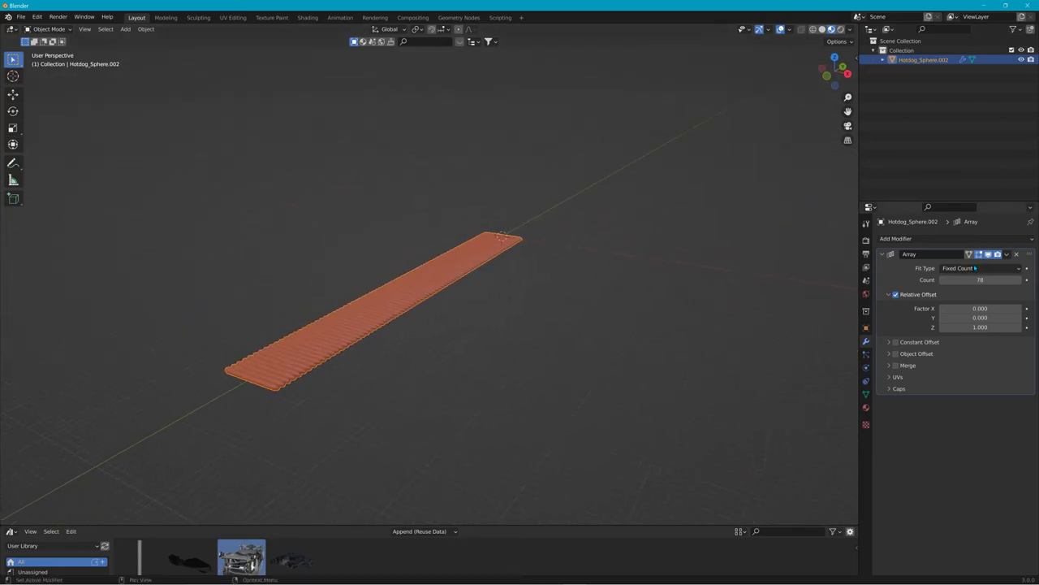
{"action": "left_click_drag", "start_coordinate": [980, 280], "coordinate": [1011, 279]}
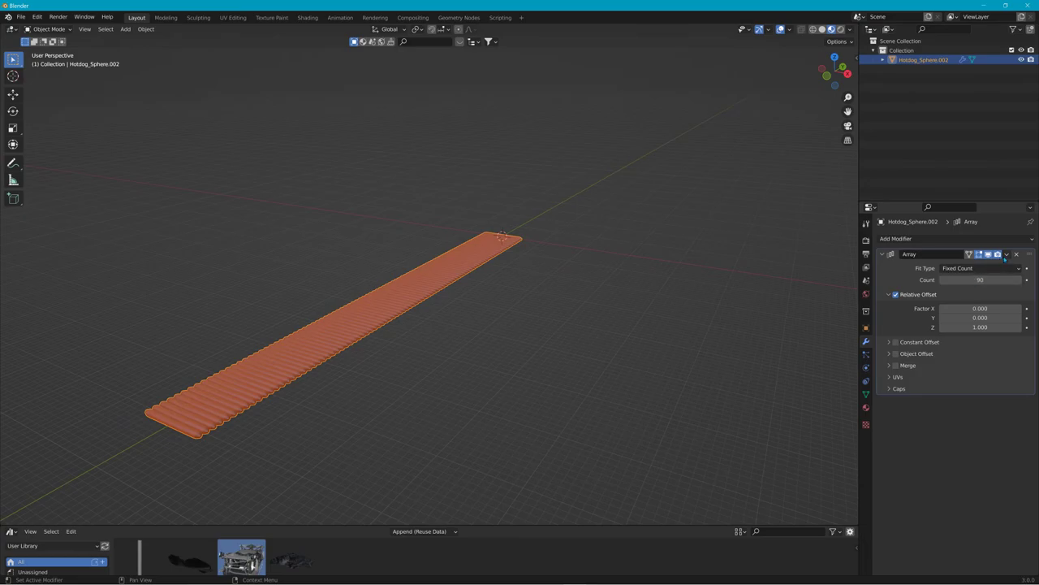
{"action": "left_click", "coordinate": [1007, 254]}
{"action": "left_click", "coordinate": [975, 265]}
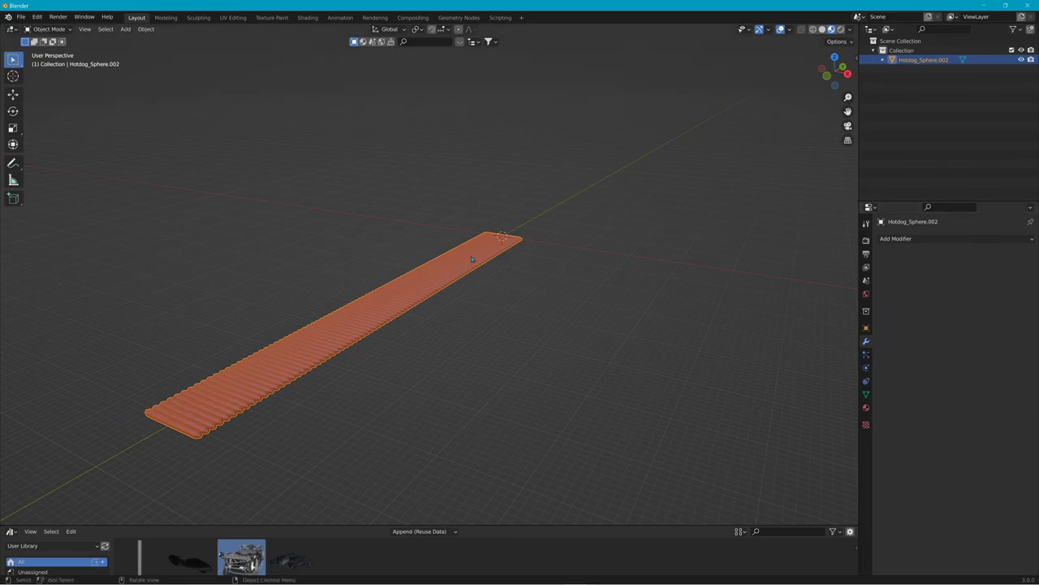
{"action": "left_click", "coordinate": [921, 239]}
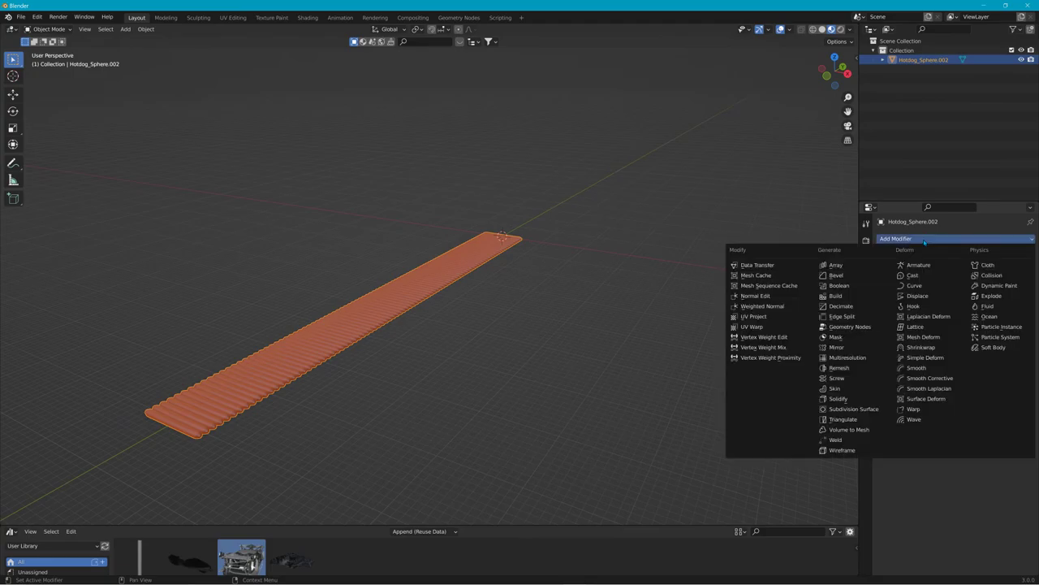
{"action": "left_click", "coordinate": [942, 358]}
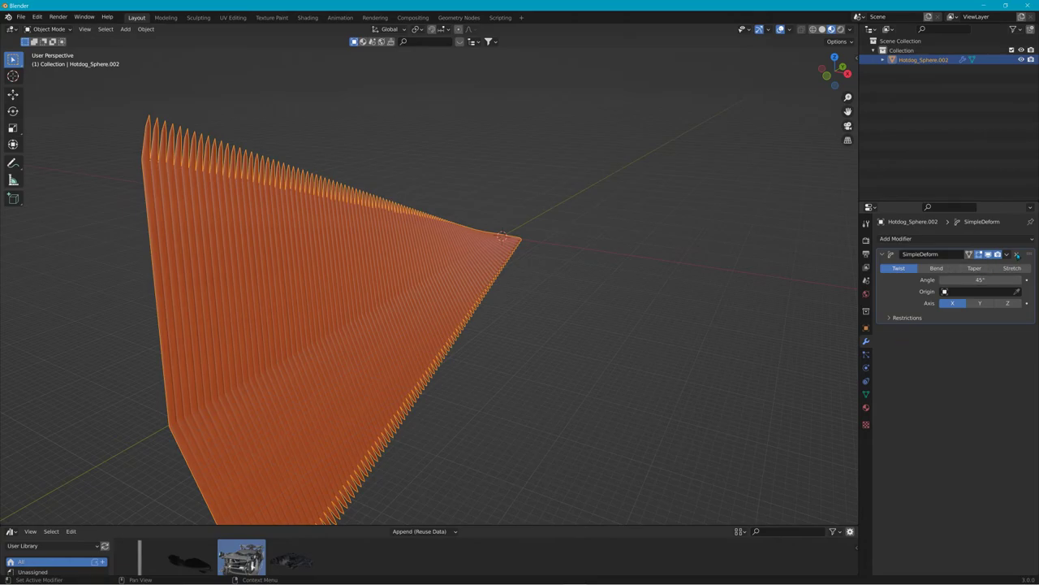
{"action": "left_click", "coordinate": [1016, 254]}
Step: Add a circle empty at the world origin and scale it up to about 9.9
{"action": "left_click", "coordinate": [128, 30]}
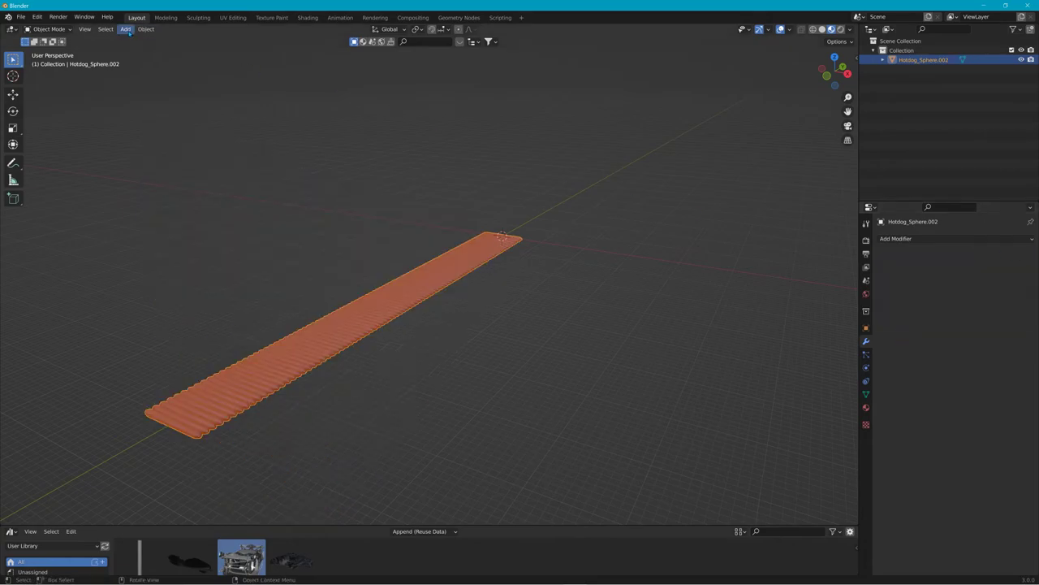
{"action": "left_click", "coordinate": [128, 30]}
{"action": "mouse_move", "coordinate": [150, 136]}
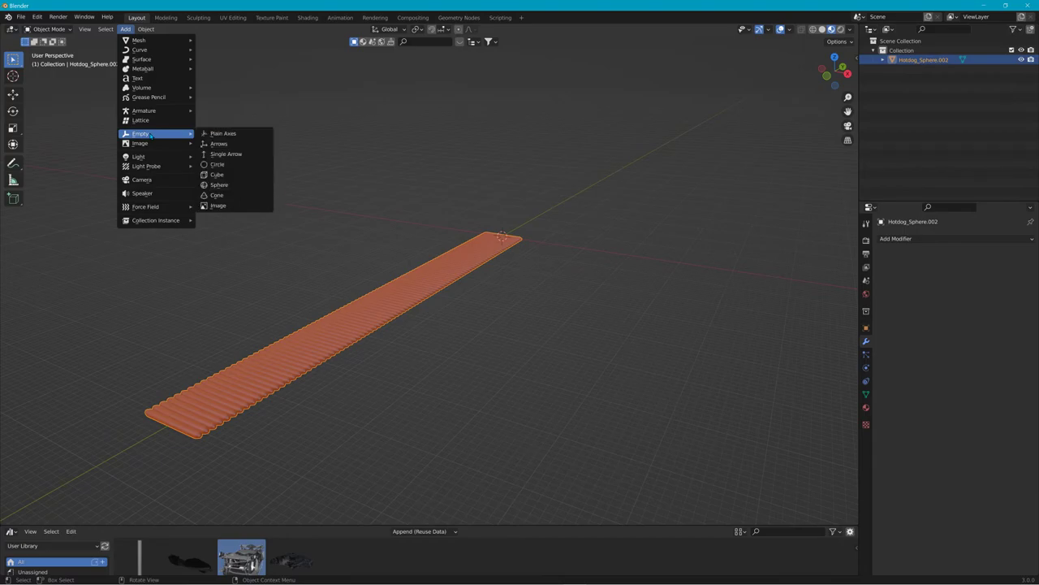
{"action": "left_click", "coordinate": [230, 164]}
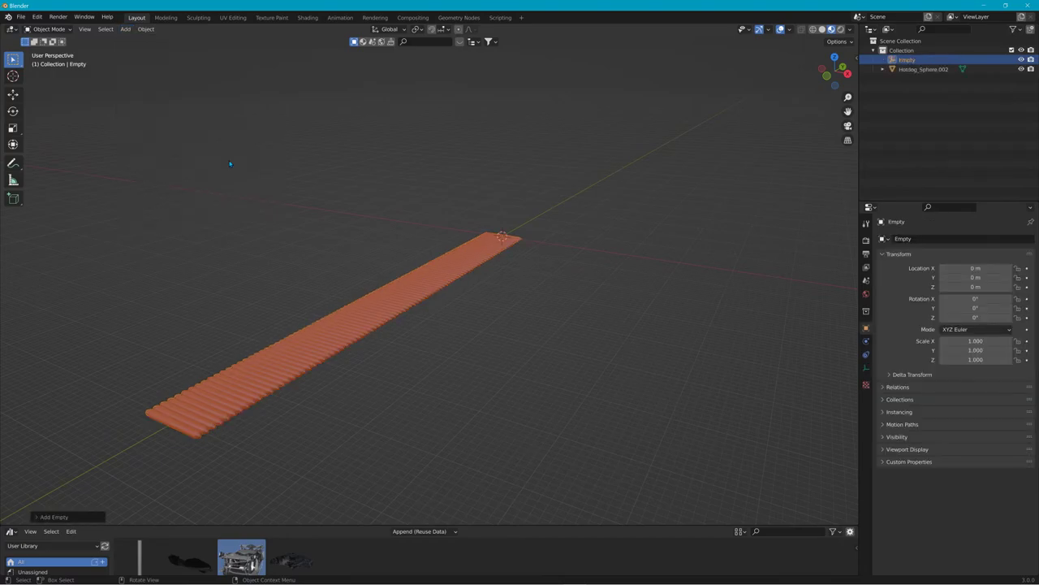
{"action": "key", "text": "s"}
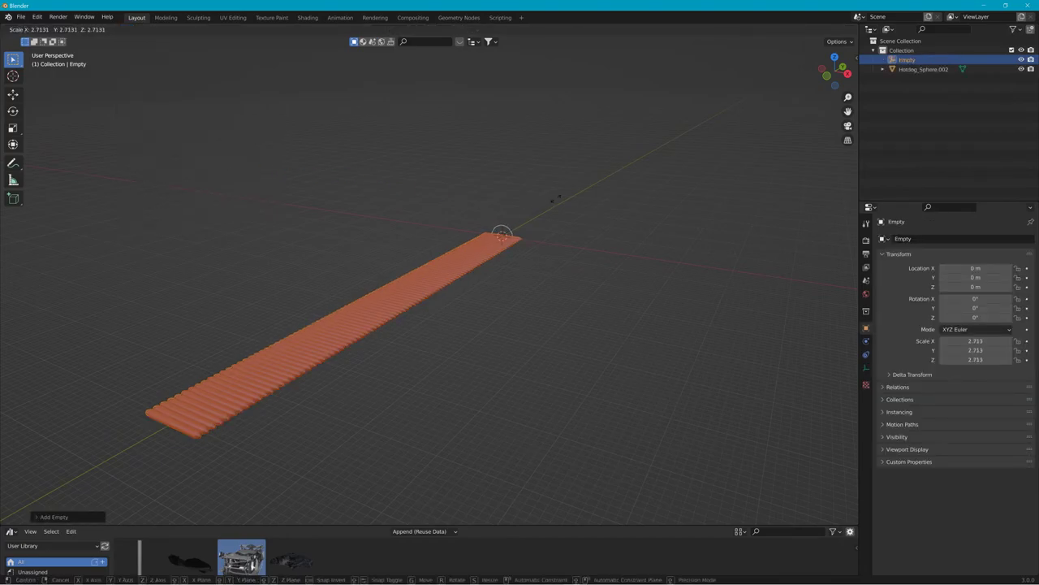
{"action": "left_click", "coordinate": [686, 89]}
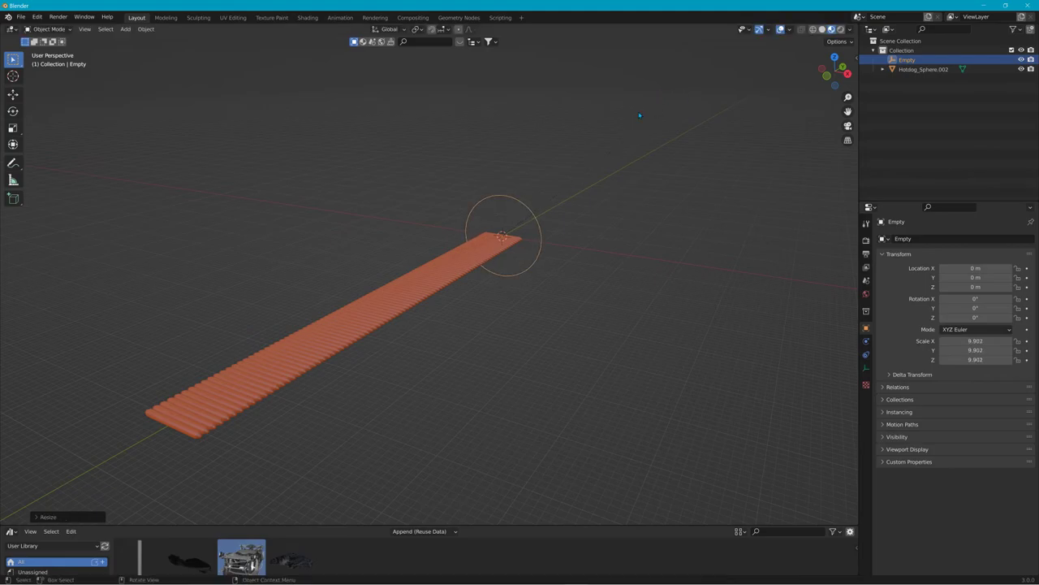
{"action": "left_click", "coordinate": [423, 284]}
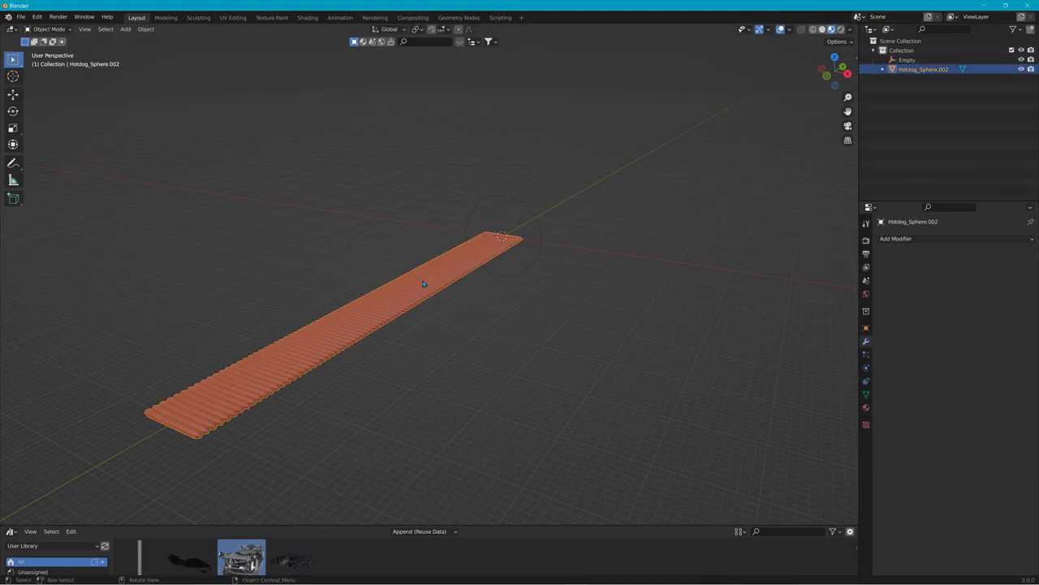
{"action": "left_click", "coordinate": [543, 236]}
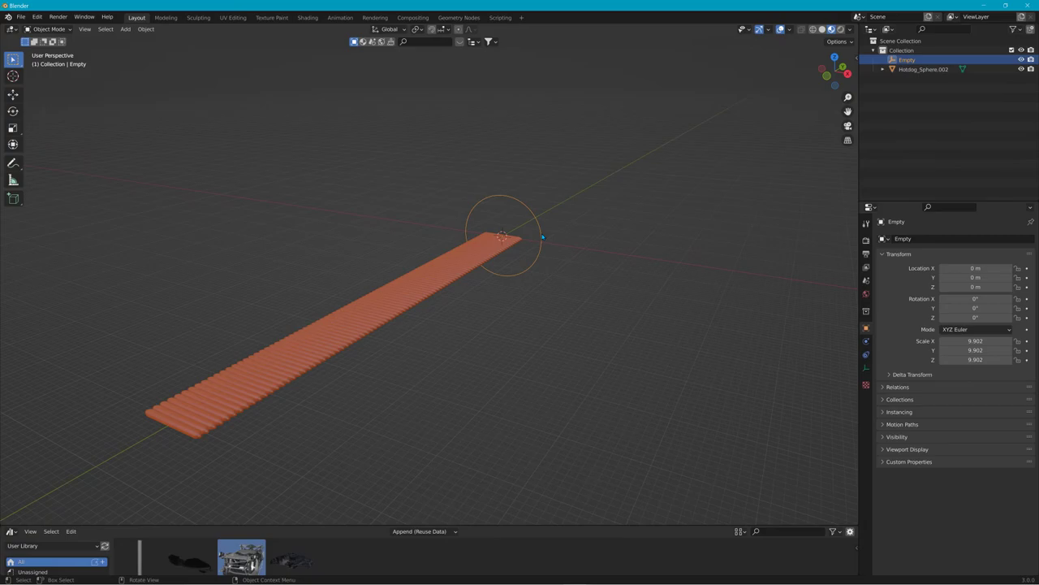
{"action": "left_click", "coordinate": [470, 256]}
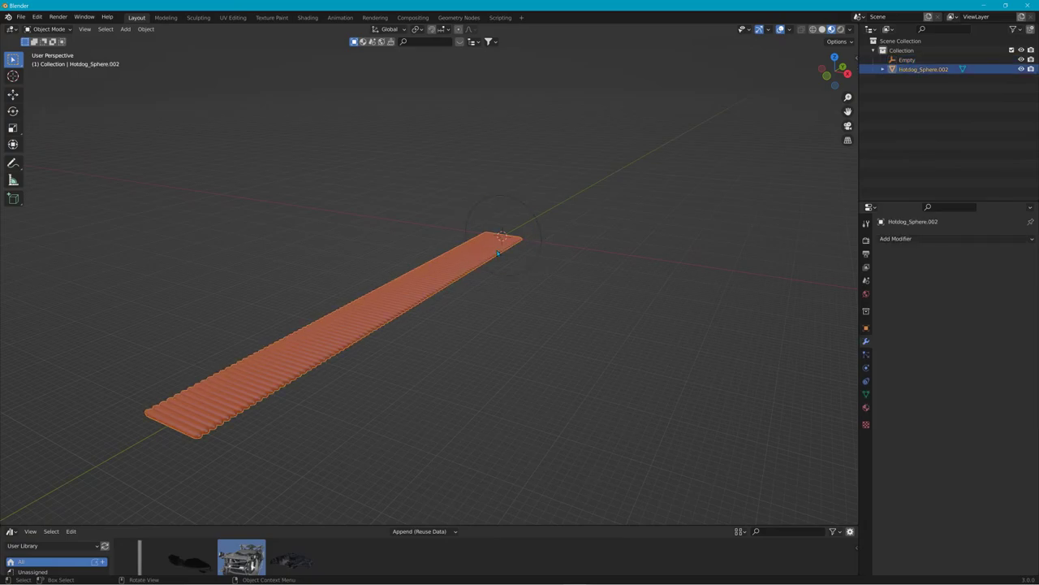
{"action": "left_click", "coordinate": [536, 222]}
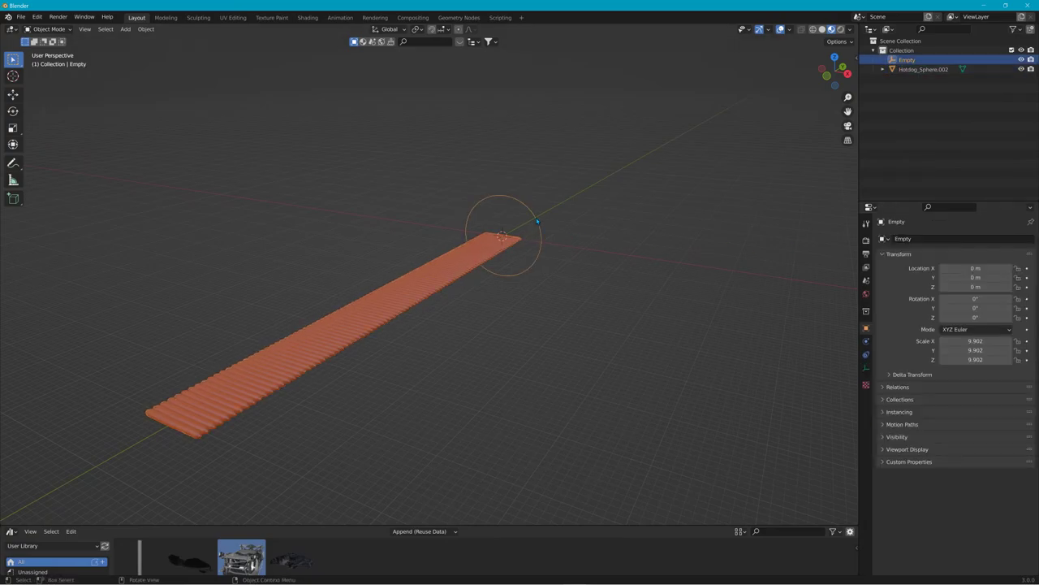
{"action": "left_click", "coordinate": [125, 29]}
Step: Add a Simple Deform modifier to the sausage strip and pick the circle empty as its origin
{"action": "mouse_move", "coordinate": [167, 134]}
{"action": "left_click", "coordinate": [439, 279]}
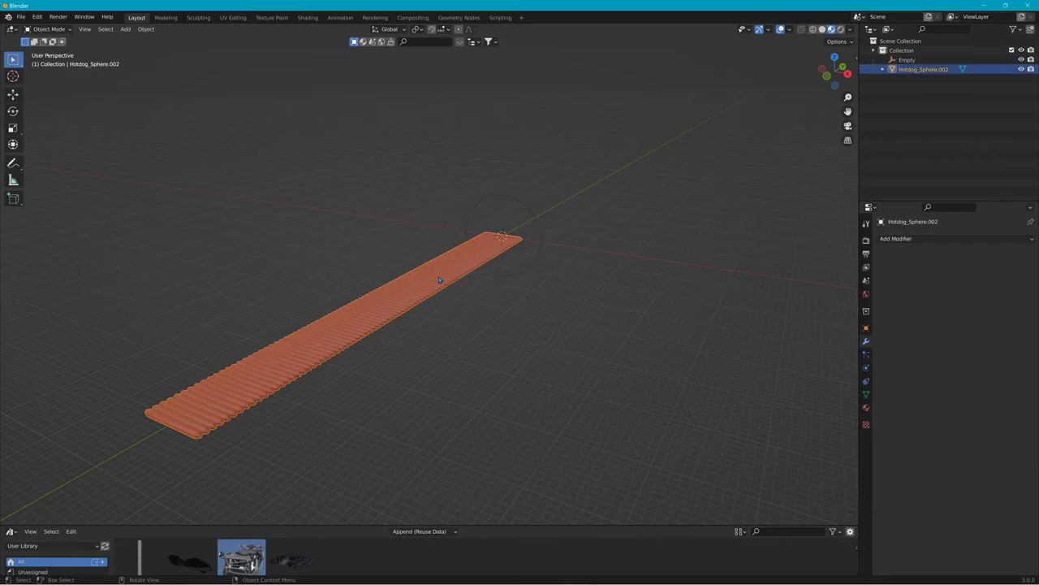
{"action": "left_click", "coordinate": [896, 238]}
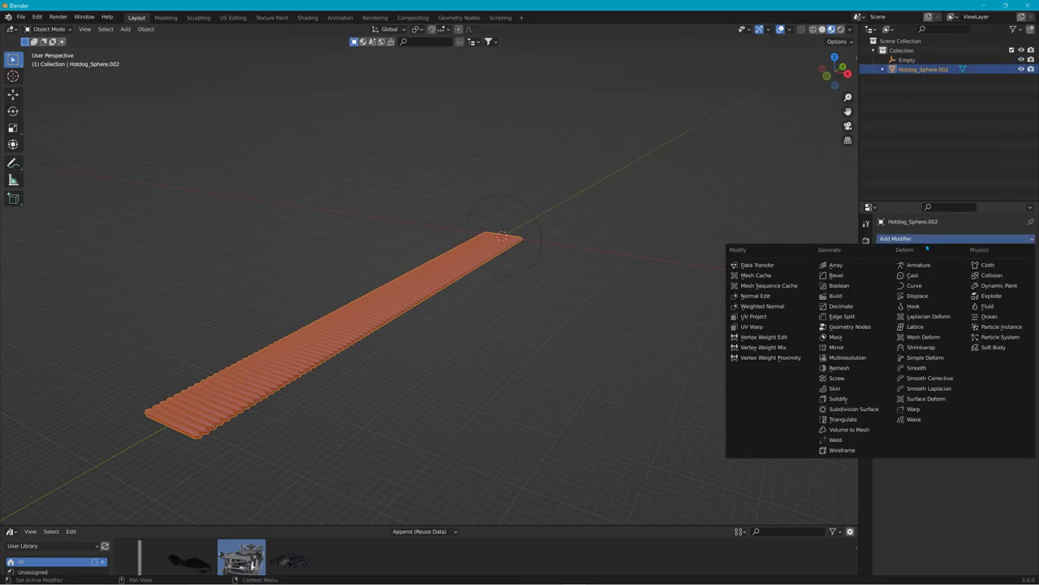
{"action": "left_click", "coordinate": [930, 357]}
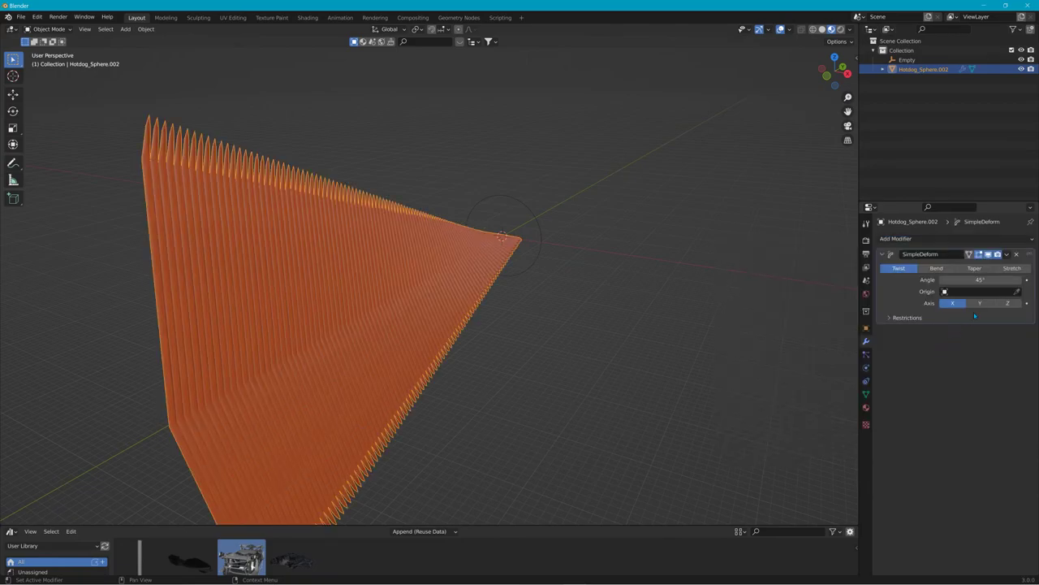
{"action": "left_click", "coordinate": [1017, 291]}
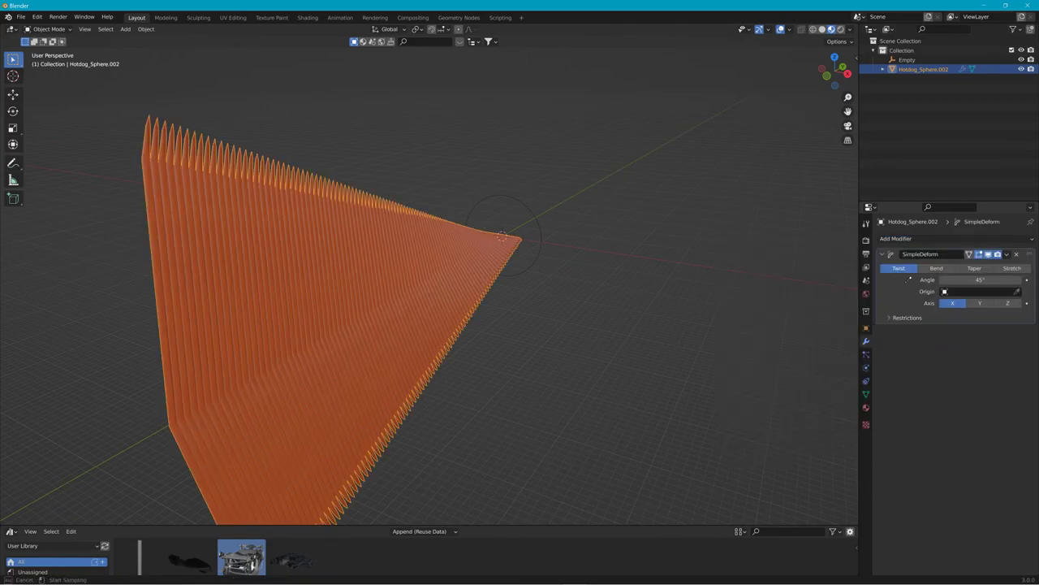
{"action": "left_click", "coordinate": [530, 215]}
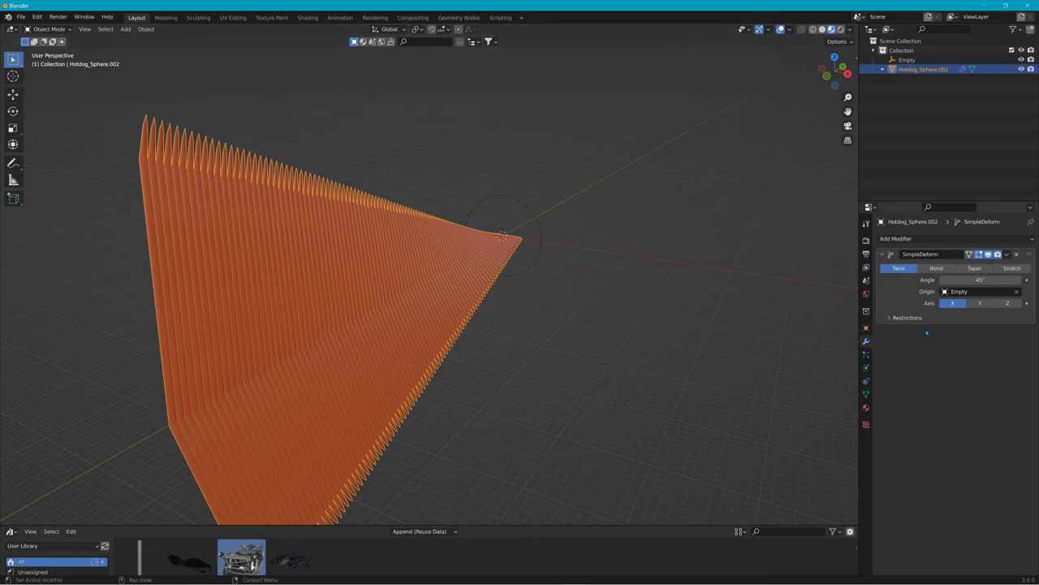
Step: Switch the Simple Deform to Bend and compare its axes, choosing Z
{"action": "left_click", "coordinate": [936, 268]}
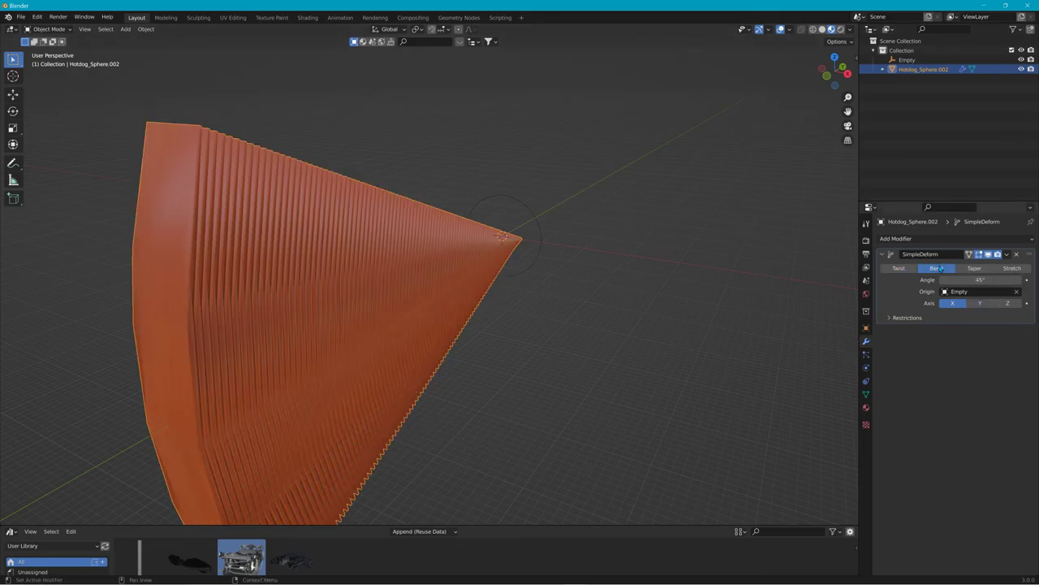
{"action": "left_click", "coordinate": [1012, 302]}
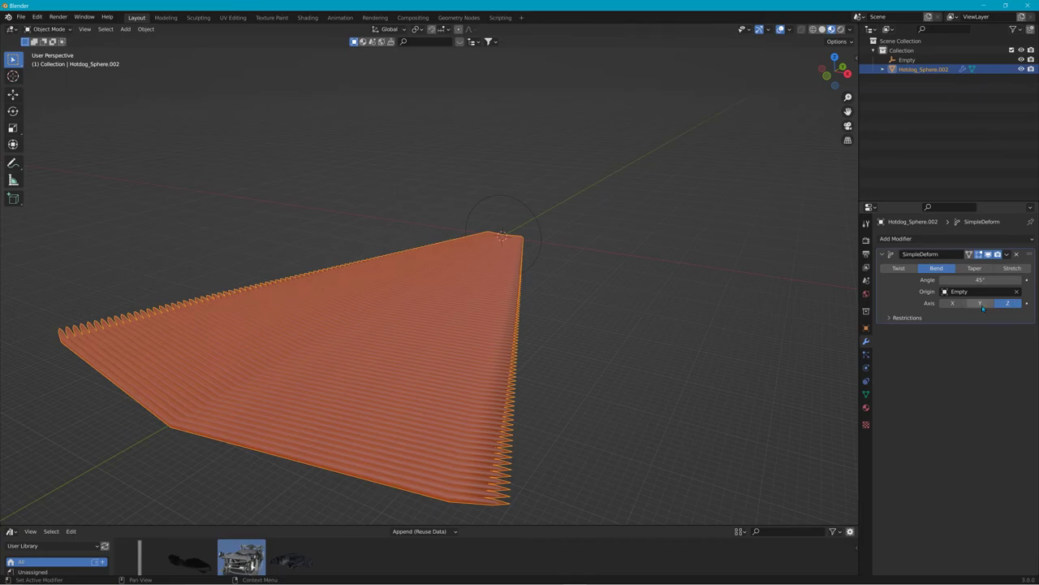
{"action": "left_click", "coordinate": [982, 305]}
{"action": "left_click", "coordinate": [953, 303]}
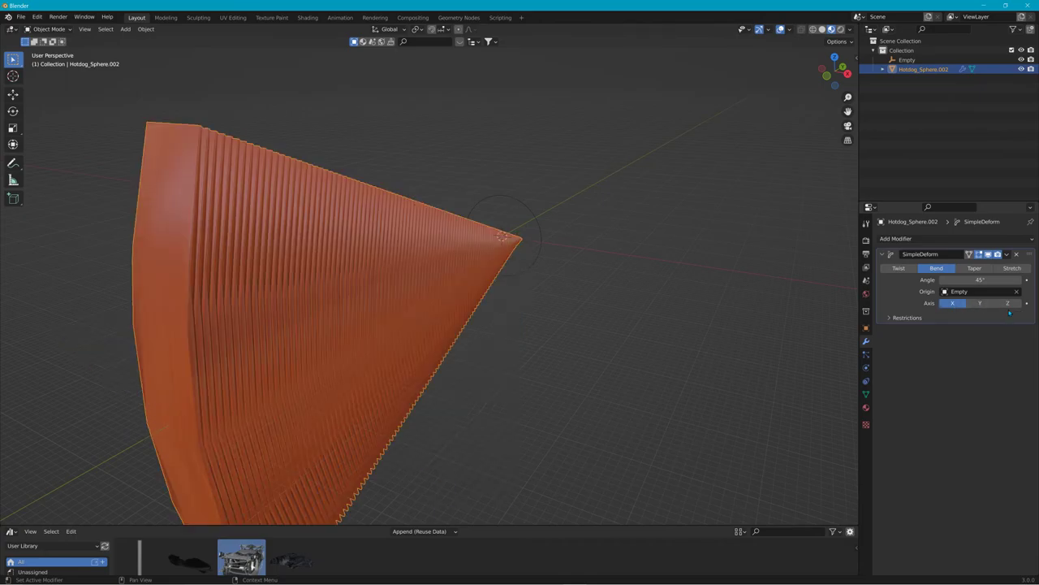
{"action": "left_click", "coordinate": [1008, 303]}
Step: Rotate the circle empty -90° about the global X axis so that it lies flat
{"action": "left_click", "coordinate": [503, 196]}
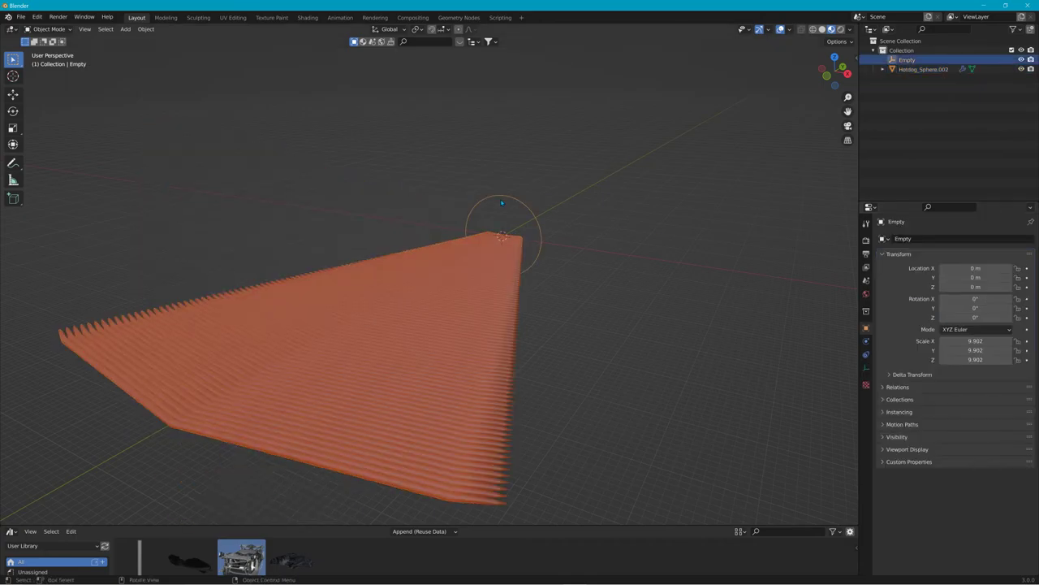
{"action": "middle_click_drag", "start_coordinate": [626, 232], "coordinate": [440, 290]}
{"action": "key", "text": "r"}
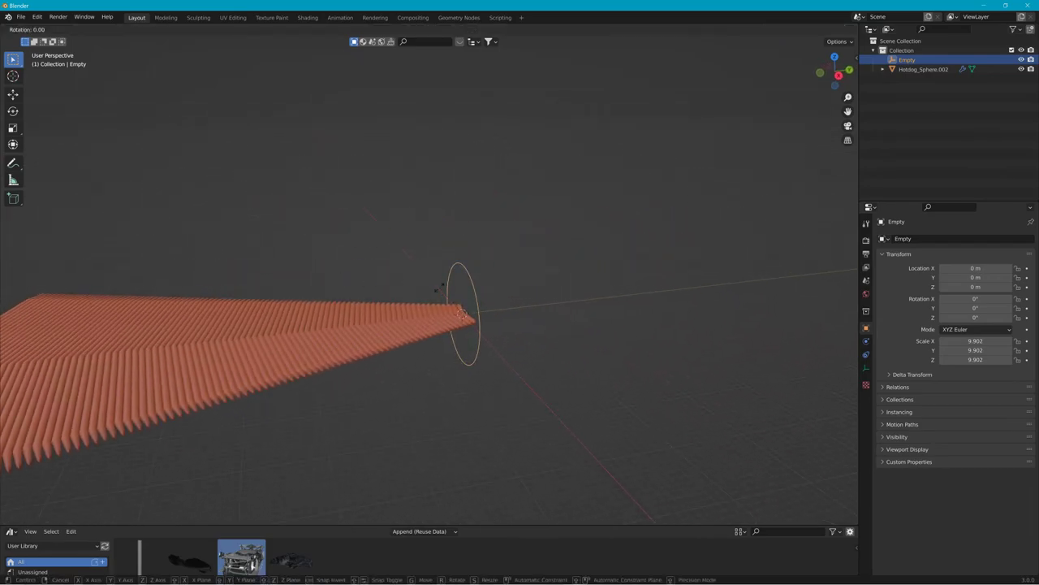
{"action": "key", "text": "x"}
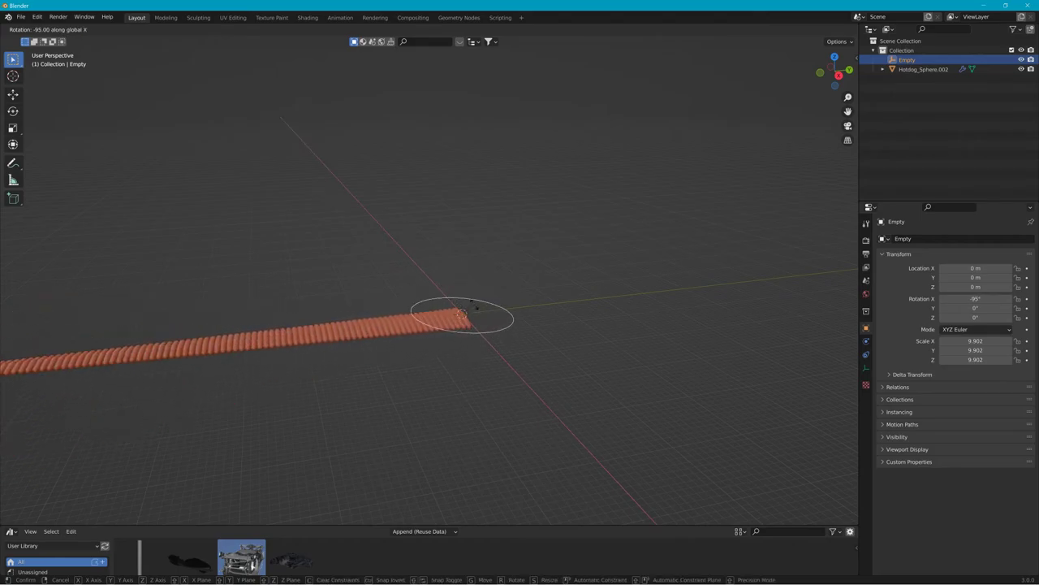
{"action": "left_click", "coordinate": [474, 304]}
{"action": "middle_click_drag", "start_coordinate": [580, 332], "coordinate": [554, 344]}
Step: Set the sausage strip's bend axis to X and its angle to -360° to close it into a ring
{"action": "left_click", "coordinate": [450, 300]}
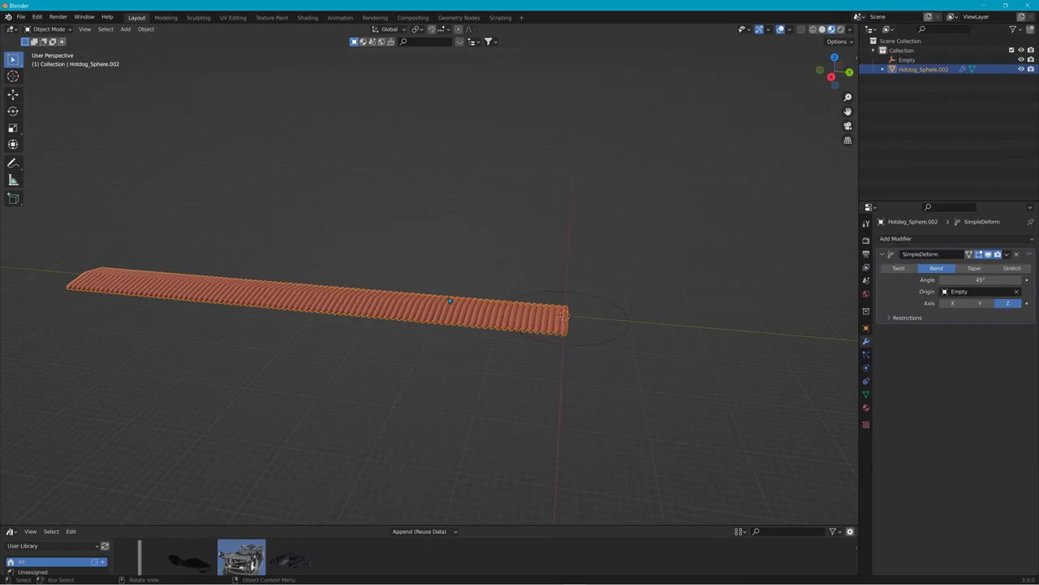
{"action": "left_click_drag", "start_coordinate": [980, 279], "coordinate": [959, 280]}
{"action": "left_click", "coordinate": [977, 304]}
{"action": "left_click", "coordinate": [955, 303]}
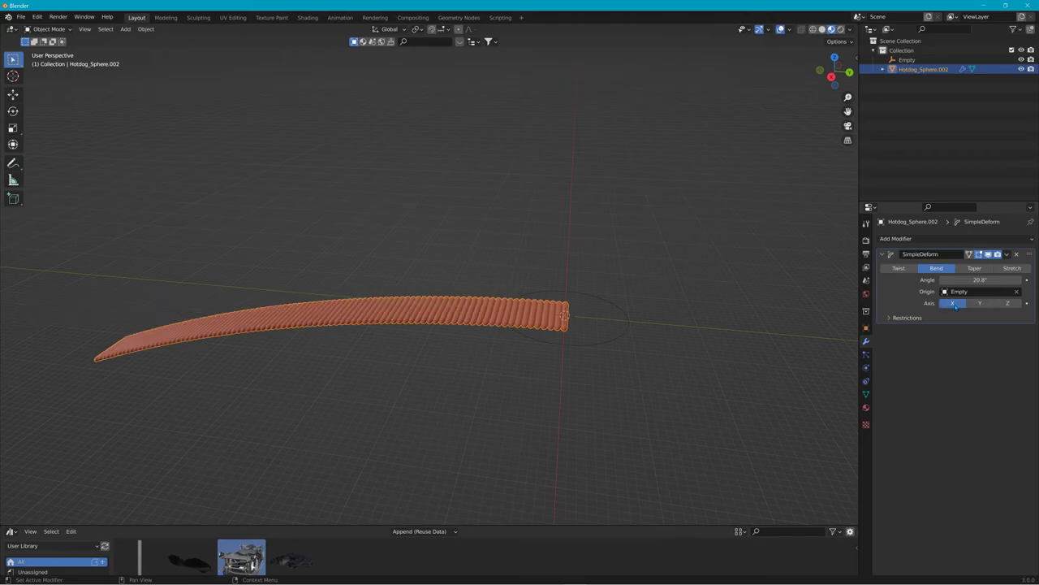
{"action": "left_click_drag", "start_coordinate": [980, 279], "coordinate": [930, 279]}
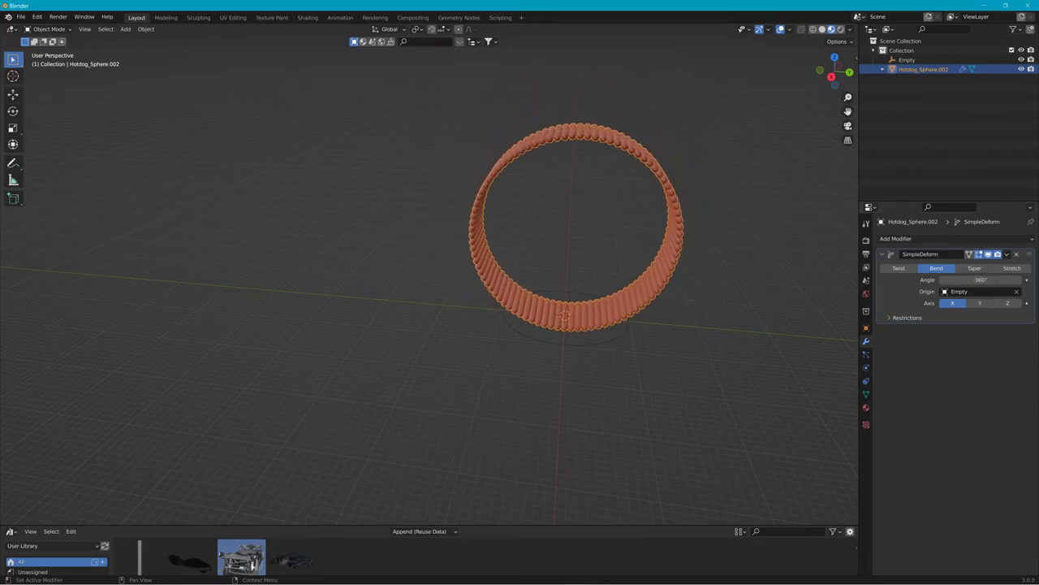
Step: Rotate the circle empty about -7.1° around the global Z axis to offset the ring's two ends sideways
{"action": "middle_click_drag", "start_coordinate": [695, 336], "coordinate": [812, 324]}
{"action": "scroll", "coordinate": [480, 292], "scroll_direction": "up", "scroll_amount": 5}
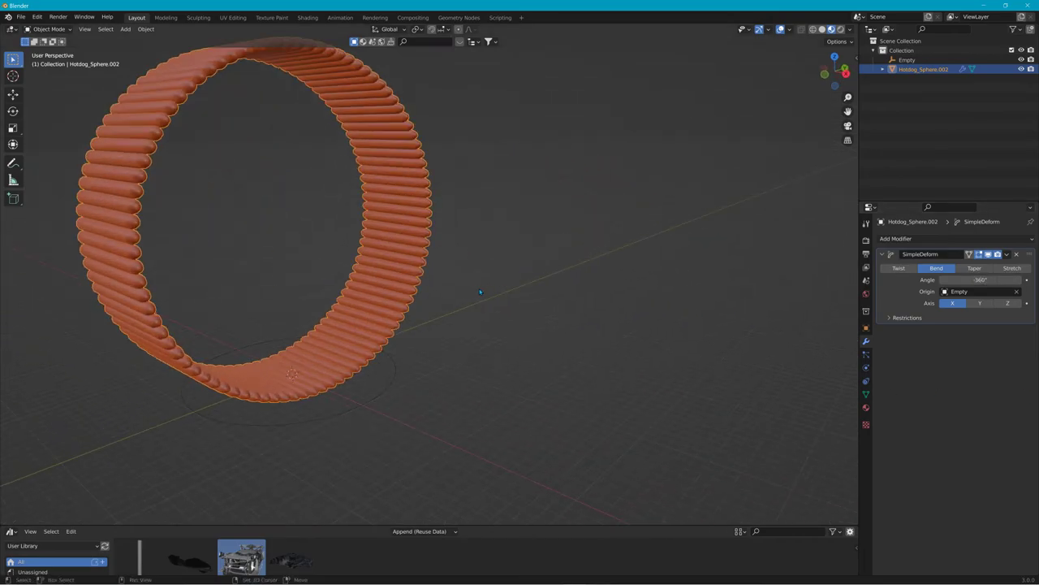
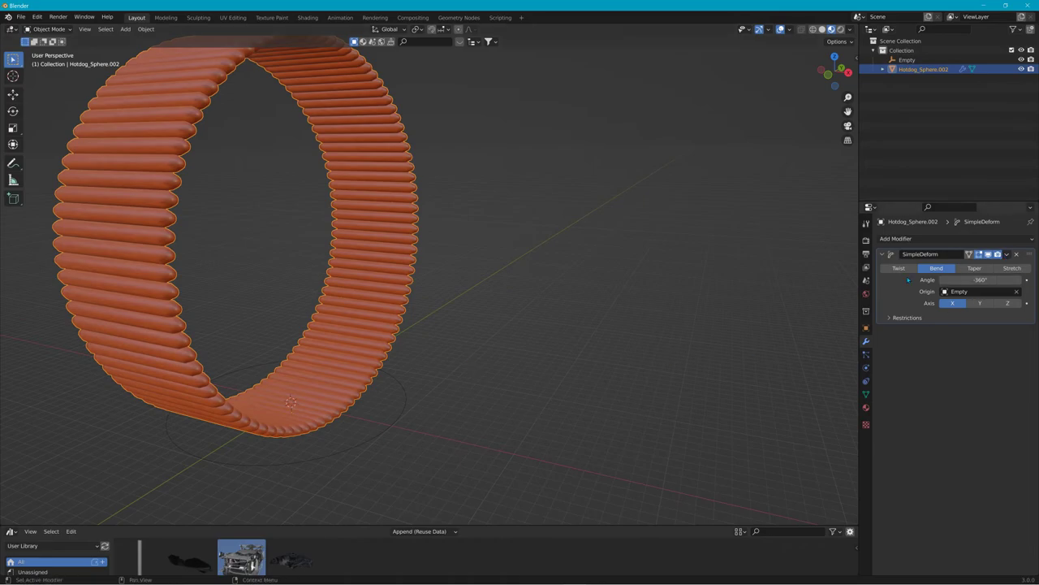
{"action": "left_click", "coordinate": [408, 406]}
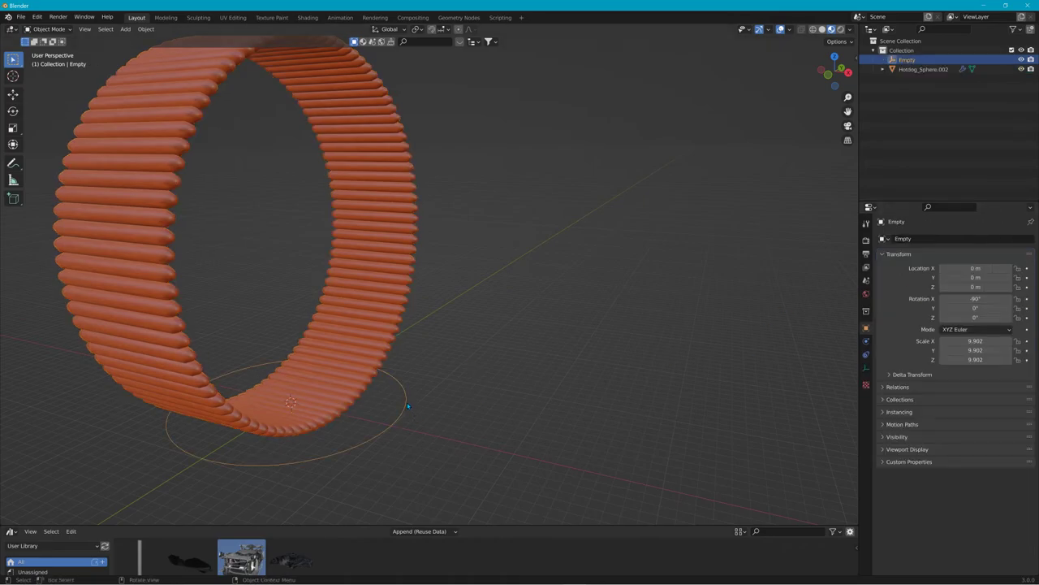
{"action": "key", "text": "r"}
{"action": "key", "text": "z"}
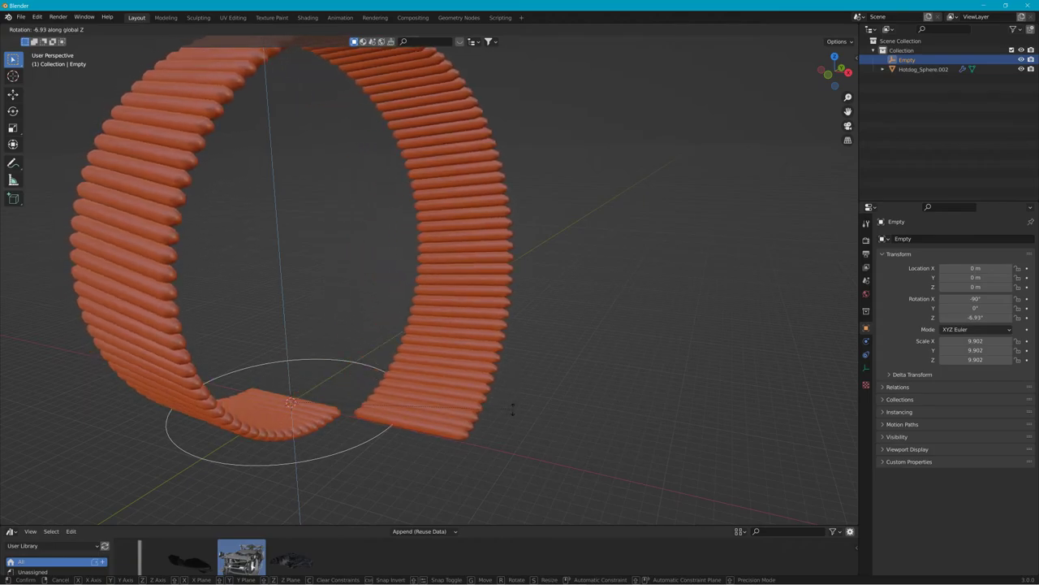
{"action": "left_click", "coordinate": [512, 410]}
{"action": "middle_click_drag", "start_coordinate": [511, 410], "coordinate": [542, 396]}
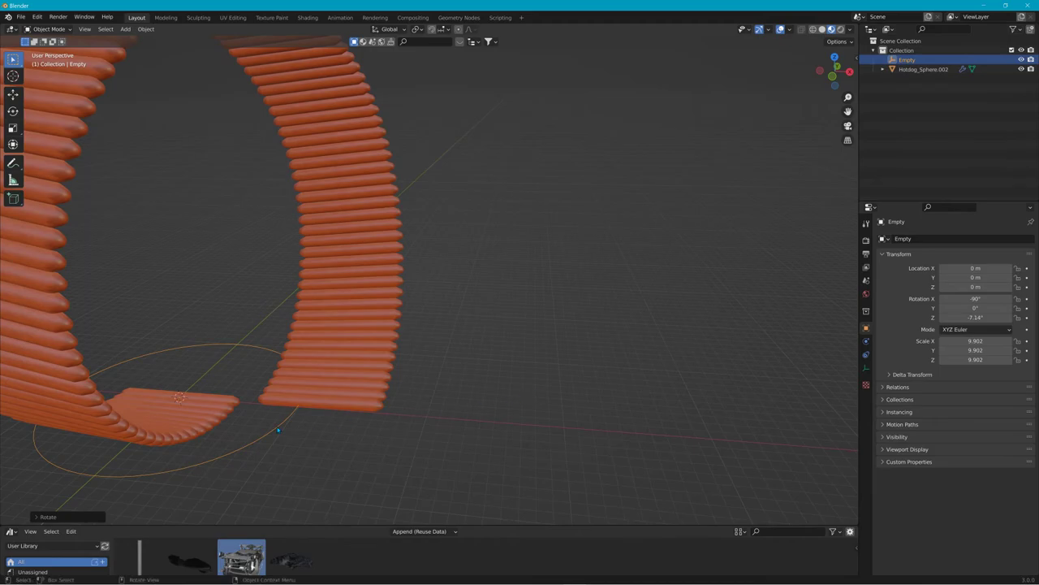
Step: Fine-tune the circle empty's rotation around the global Z axis to about -6.75°
{"action": "scroll", "coordinate": [278, 430], "scroll_direction": "down", "scroll_amount": 5}
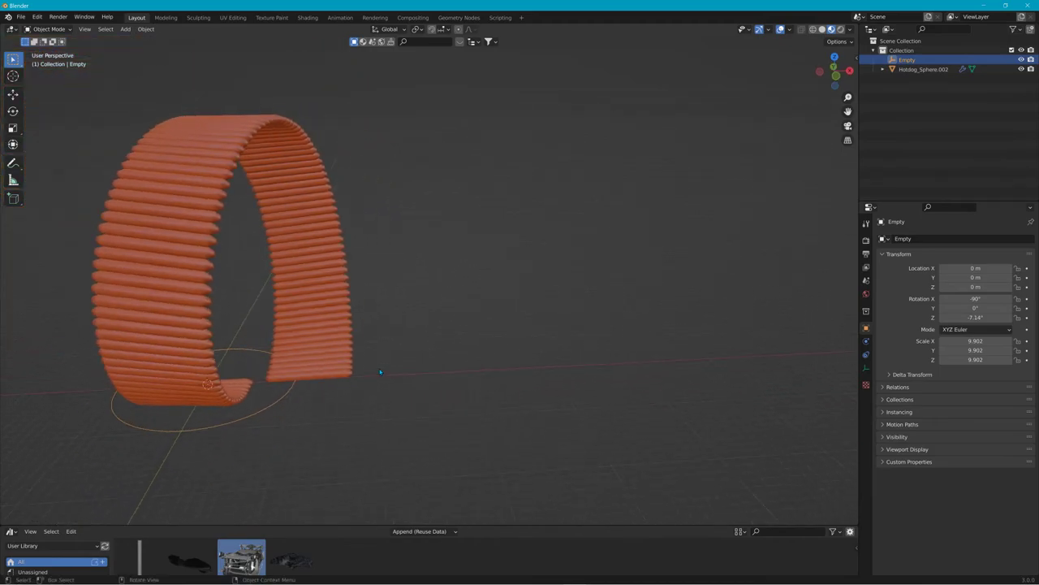
{"action": "key", "text": "r"}
{"action": "key", "text": "z"}
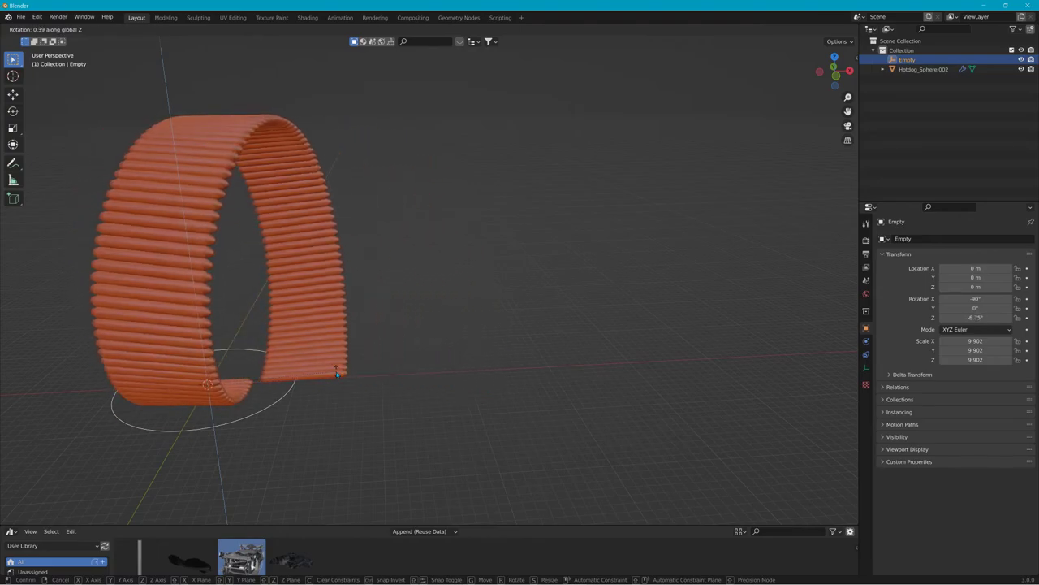
{"action": "left_click", "coordinate": [337, 372]}
{"action": "middle_click_drag", "start_coordinate": [337, 372], "coordinate": [657, 338]}
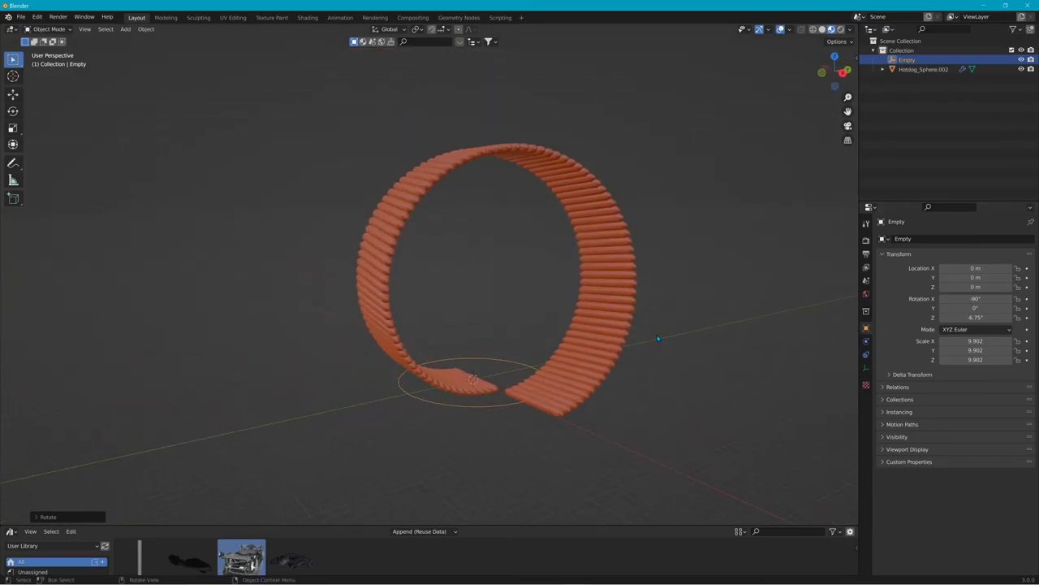
Step: Select the sausage loop and apply its Simple Deform modifier
{"action": "left_click", "coordinate": [624, 332]}
{"action": "left_click", "coordinate": [865, 341]}
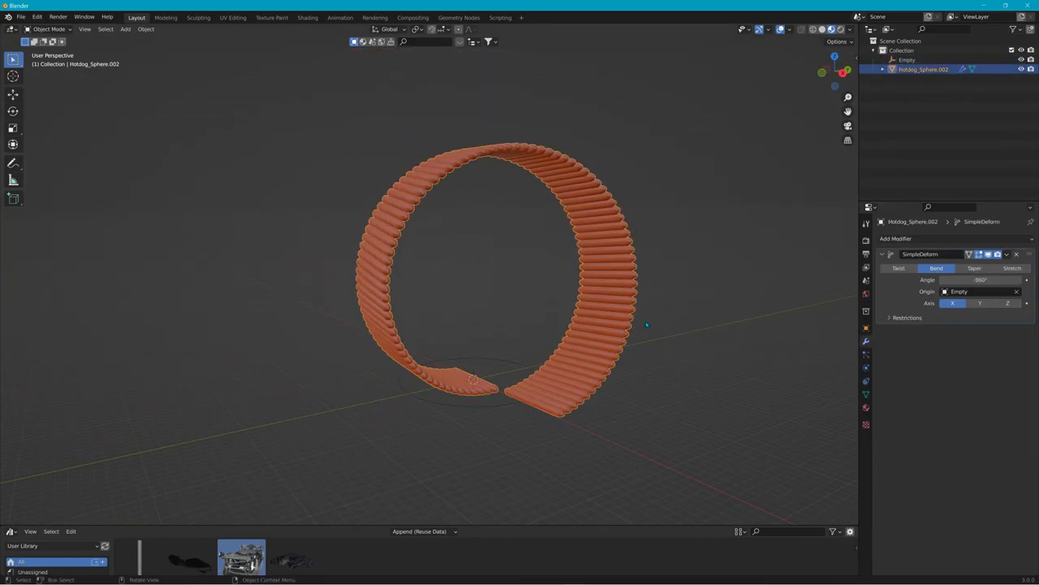
{"action": "left_click", "coordinate": [1008, 255]}
{"action": "left_click", "coordinate": [985, 267]}
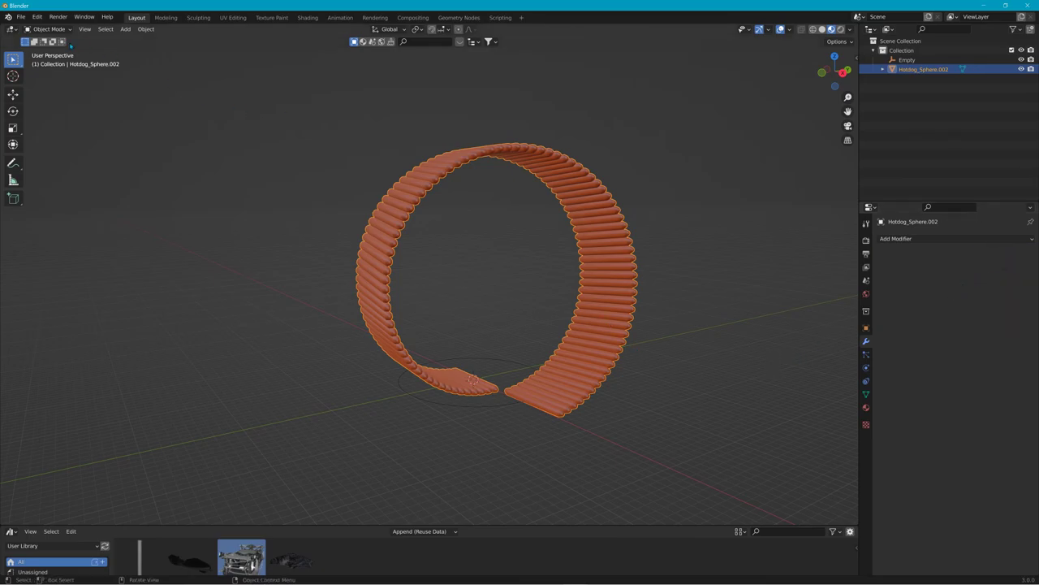
Step: Separate the whole sausage loop mesh by loose parts in Edit Mode and return to Object Mode
{"action": "left_click", "coordinate": [51, 30]}
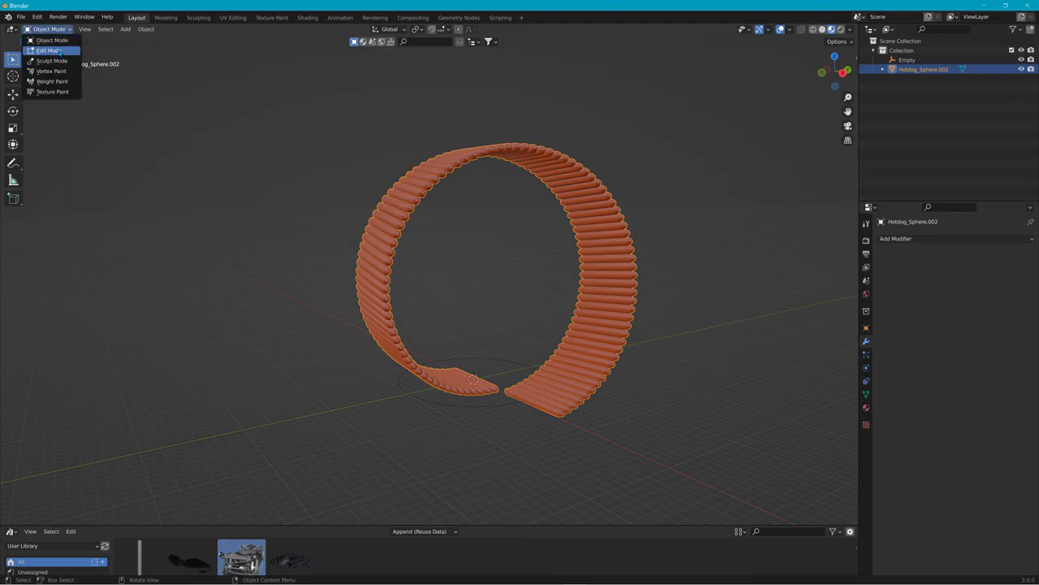
{"action": "left_click", "coordinate": [48, 50]}
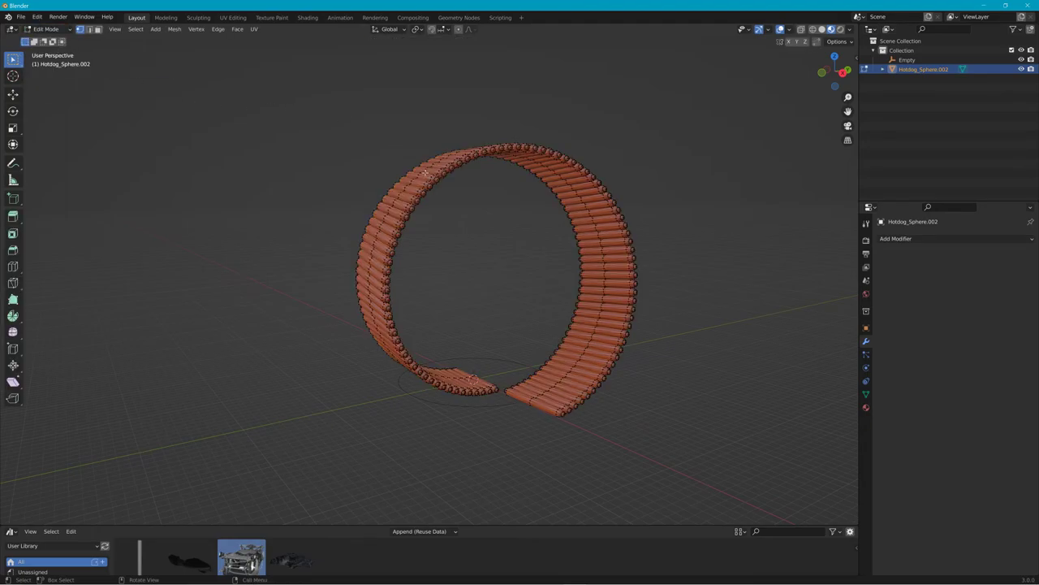
{"action": "key", "text": "a"}
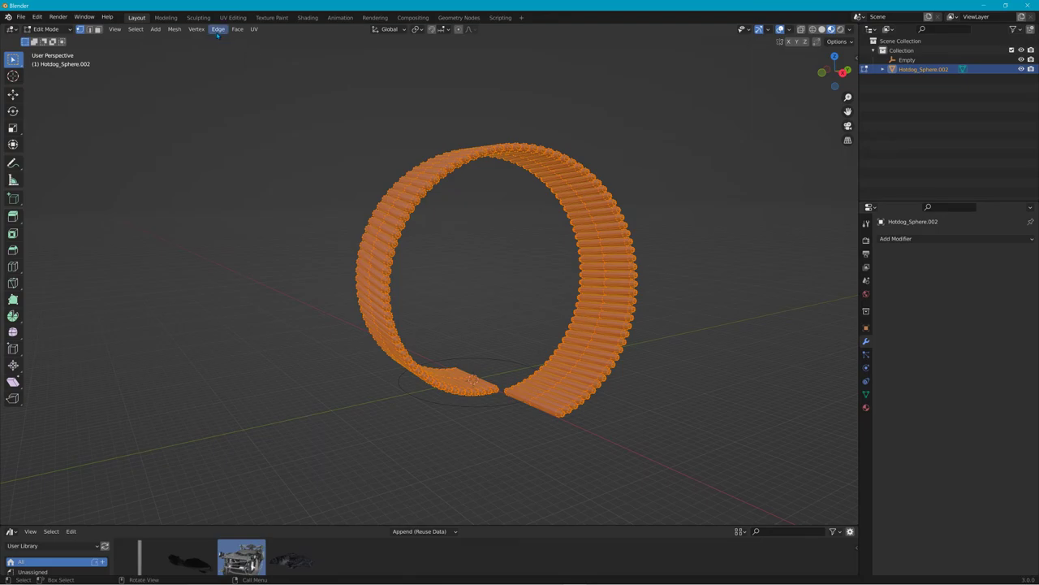
{"action": "left_click", "coordinate": [174, 29]}
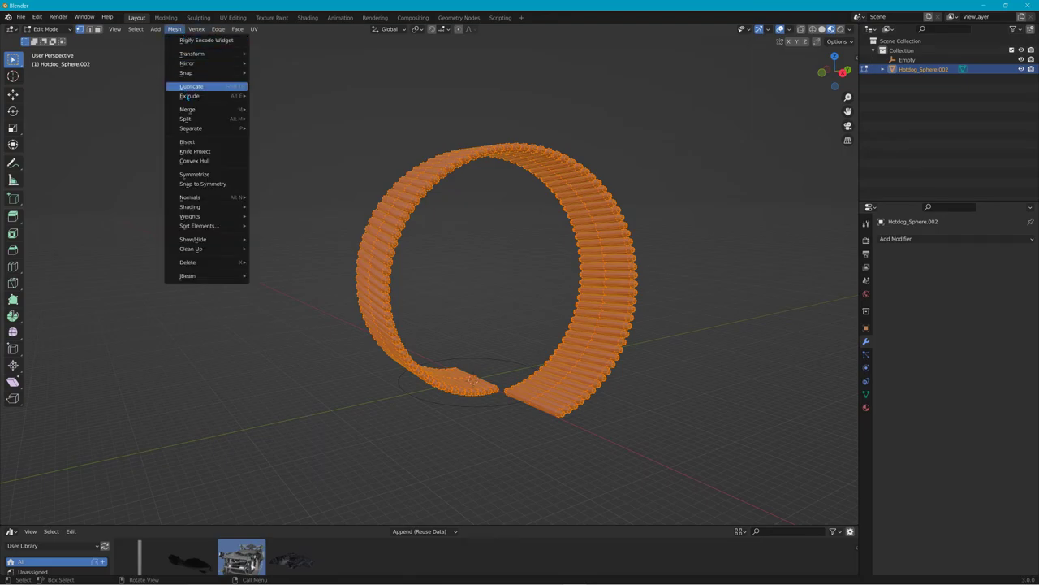
{"action": "mouse_move", "coordinate": [209, 131]}
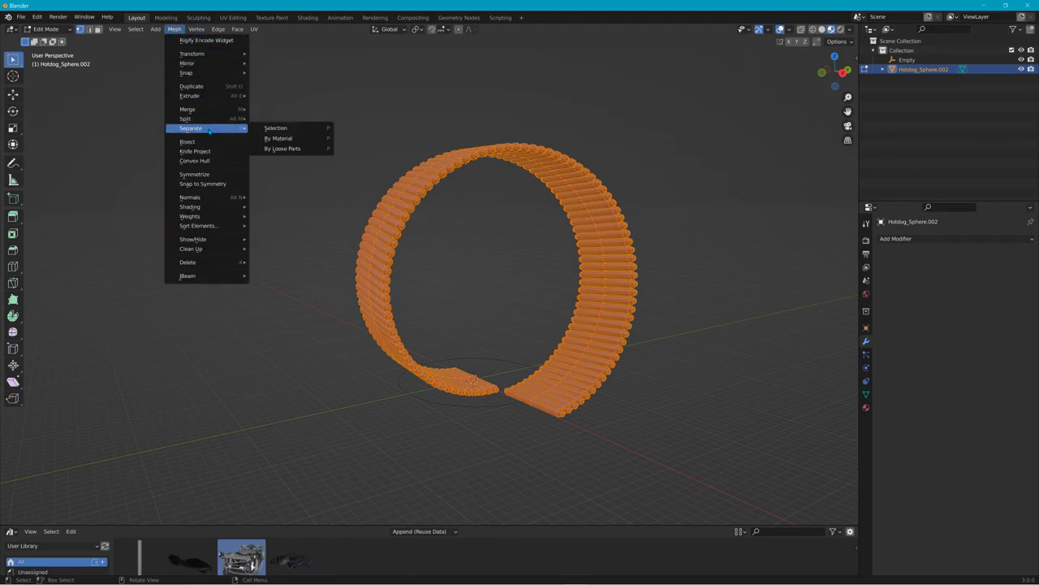
{"action": "left_click", "coordinate": [285, 149]}
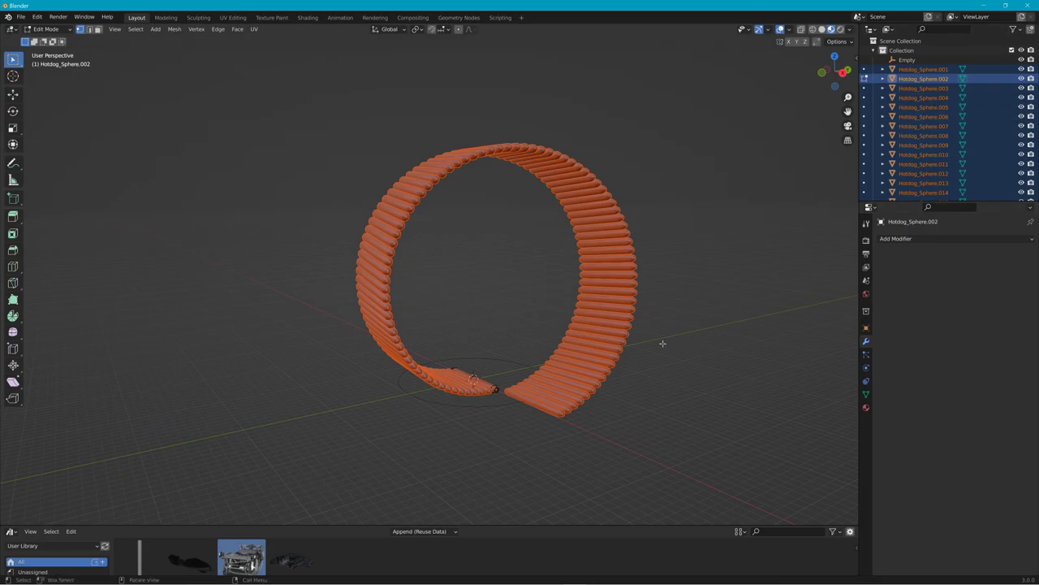
{"action": "scroll", "coordinate": [647, 316], "scroll_direction": "up", "scroll_amount": 2}
{"action": "middle_click_drag", "start_coordinate": [561, 220], "coordinate": [546, 178], "text": "shift"}
{"action": "left_click", "coordinate": [45, 29]}
{"action": "left_click", "coordinate": [51, 39]}
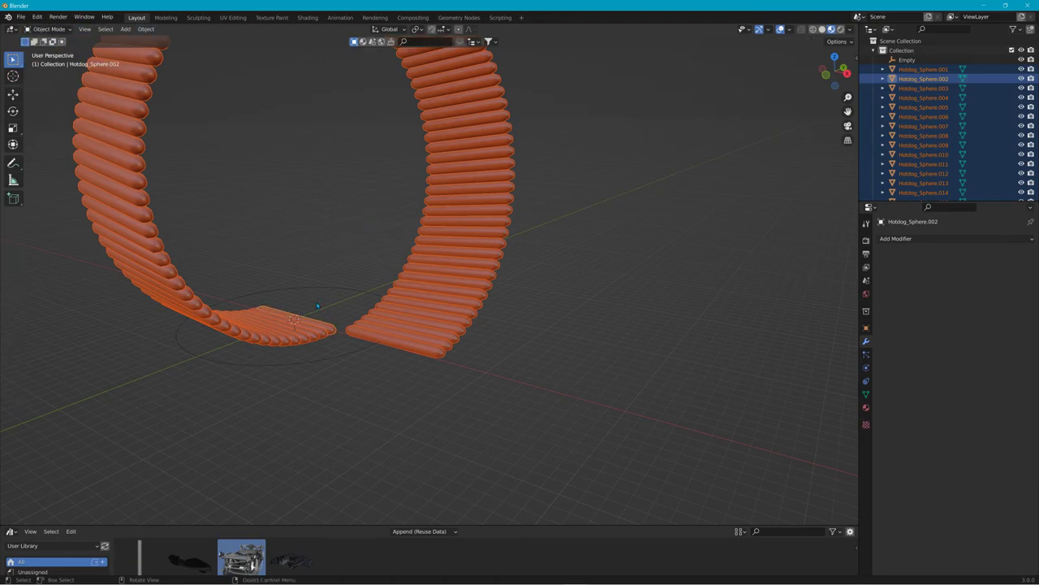
Step: Add an Array modifier to the end sausage at the origin, with relative offset X 0 and Z 1
{"action": "left_click", "coordinate": [314, 323]}
{"action": "middle_click_drag", "start_coordinate": [217, 322], "coordinate": [132, 307]}
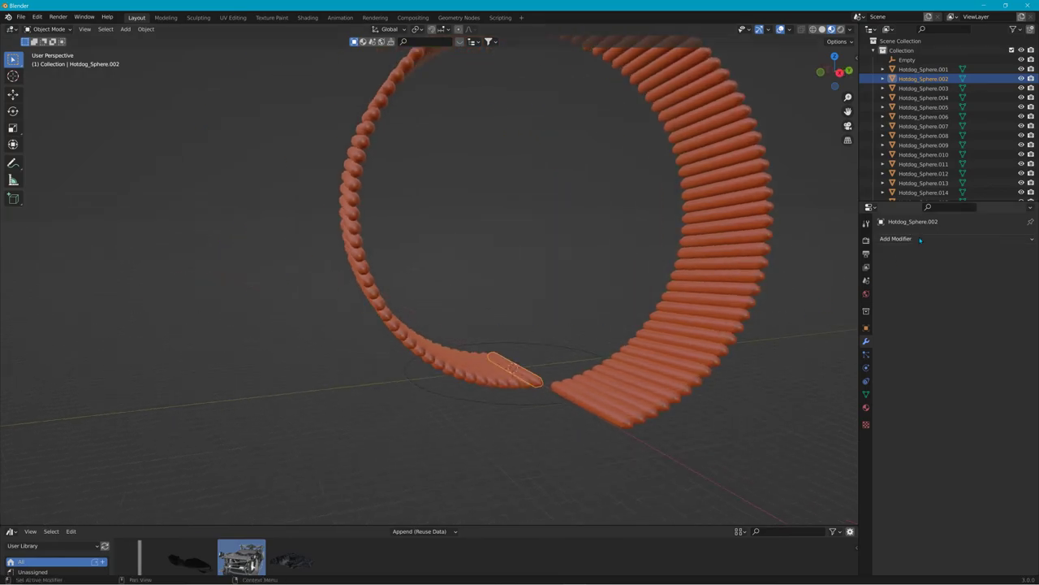
{"action": "left_click", "coordinate": [920, 239]}
{"action": "left_click", "coordinate": [873, 264]}
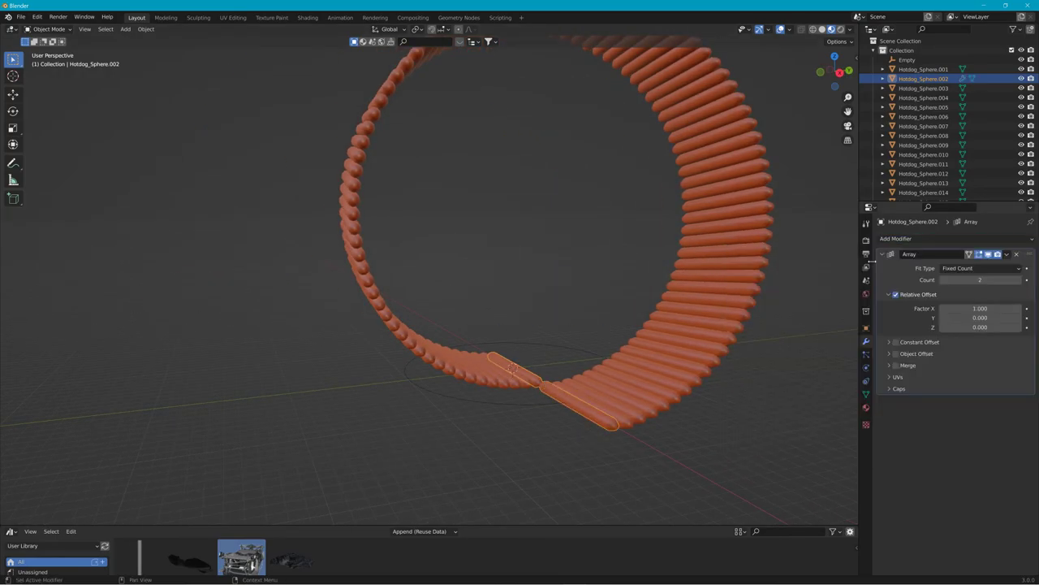
{"action": "left_click", "coordinate": [963, 308]}
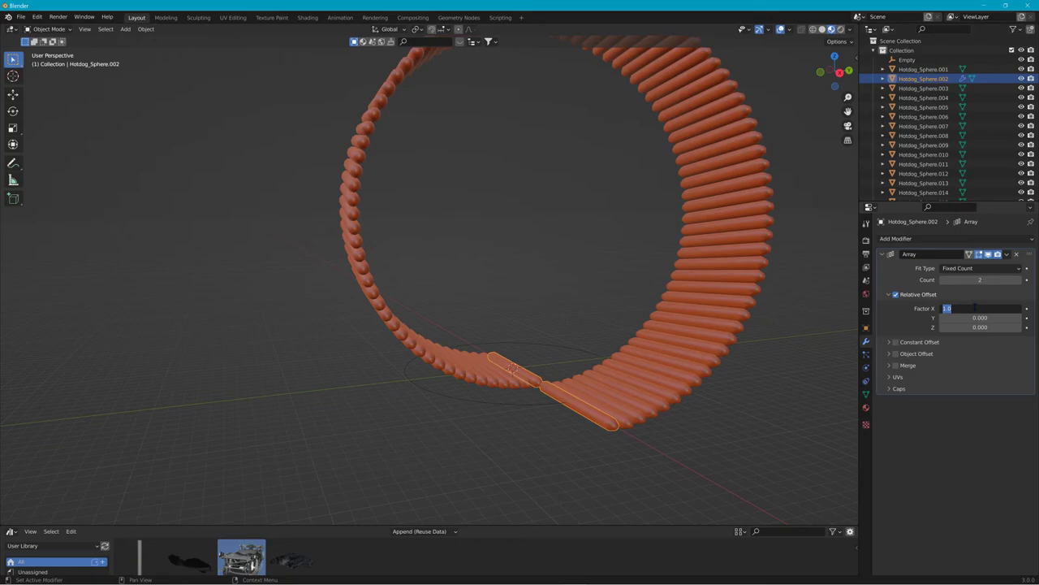
{"action": "type", "text": "0"}
{"action": "key", "text": "Return"}
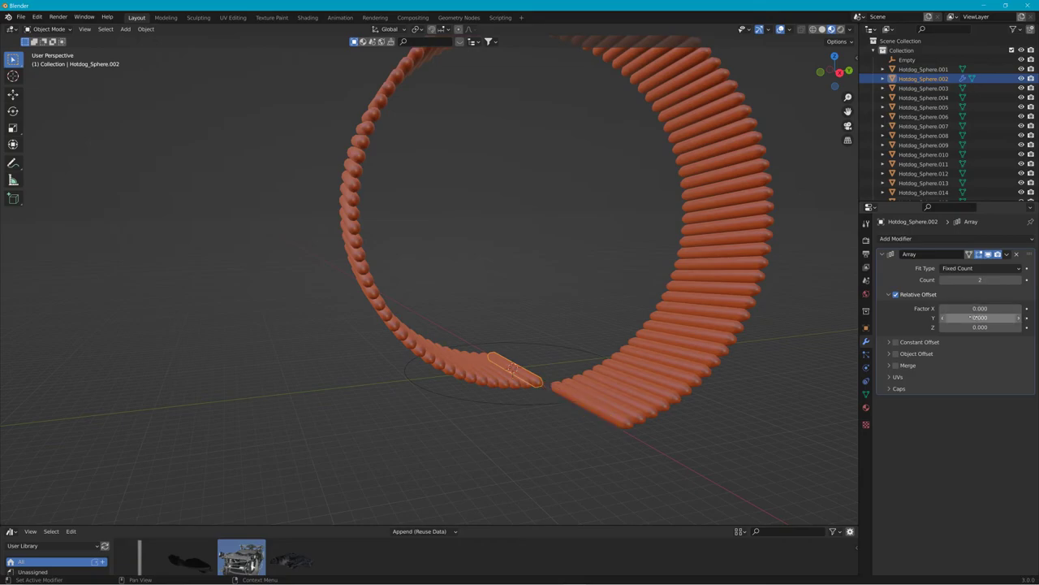
{"action": "left_click", "coordinate": [970, 326]}
{"action": "type", "text": "1"}
{"action": "key", "text": "Return"}
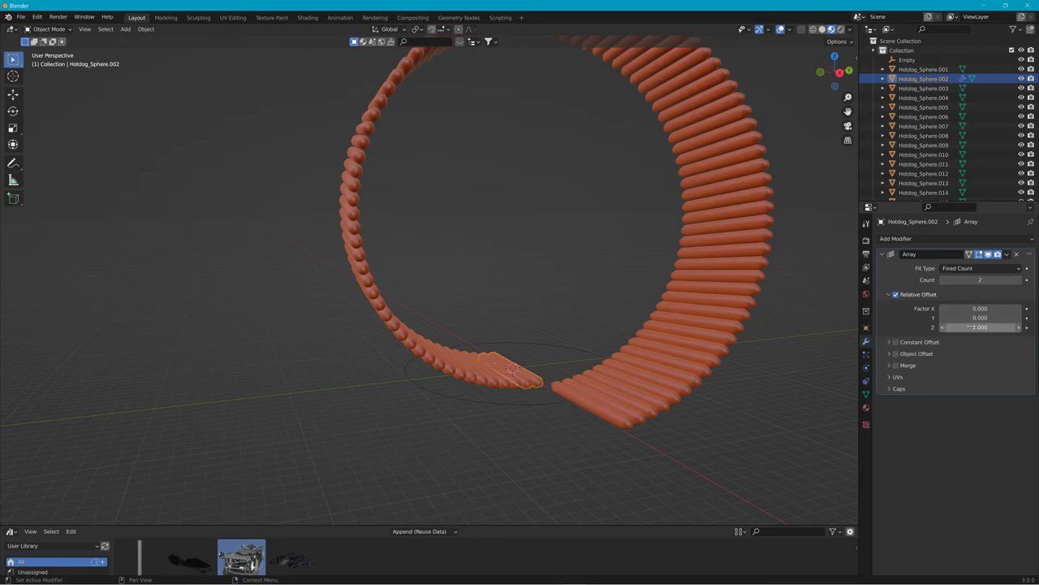
Step: Raise the end sausage's array count to 41 and reverse its direction with a relative Z offset of -1
{"action": "left_click", "coordinate": [970, 327]}
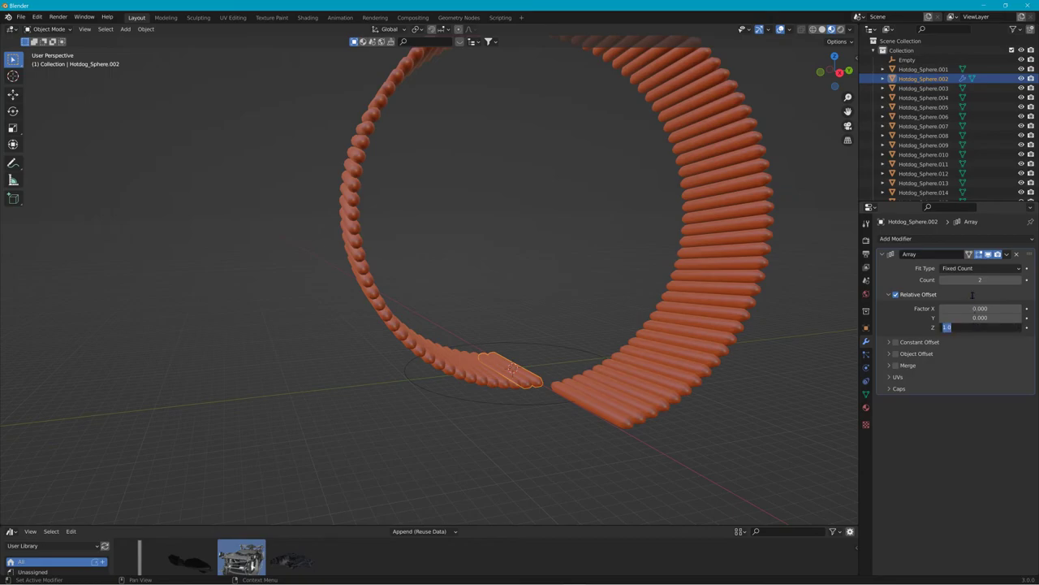
{"action": "left_click", "coordinate": [972, 296]}
{"action": "left_click_drag", "start_coordinate": [979, 280], "coordinate": [1026, 280]}
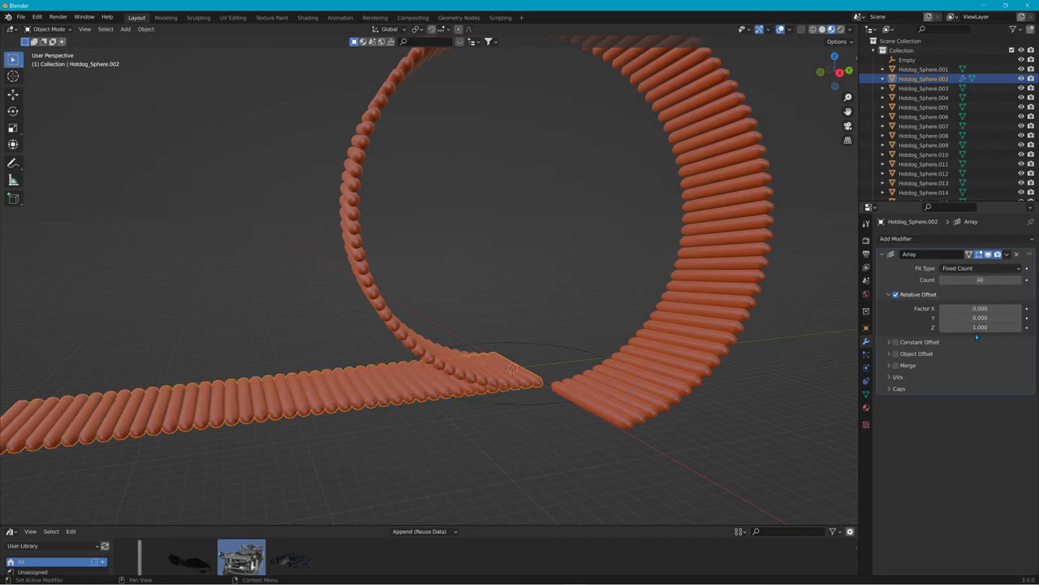
{"action": "left_click", "coordinate": [976, 327]}
{"action": "key", "text": "BackSpace"}
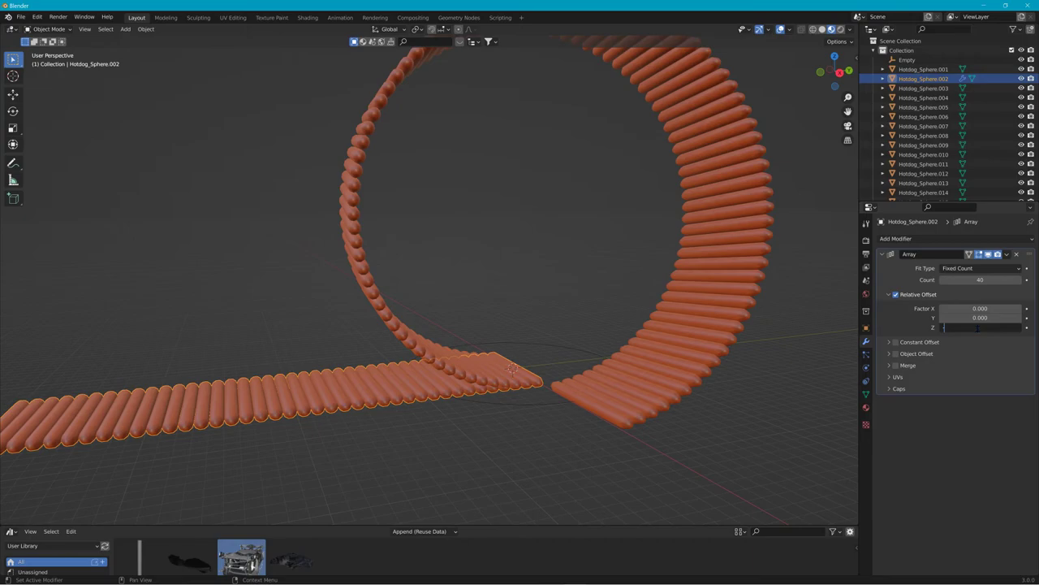
{"action": "type", "text": "-1"}
{"action": "key", "text": "Return"}
{"action": "left_click_drag", "start_coordinate": [980, 279], "coordinate": [984, 280]}
{"action": "middle_click_drag", "start_coordinate": [789, 322], "coordinate": [431, 364]}
Step: Try wider spacing for the sausage array with relative Z offsets of 1.1 and -1.1
{"action": "left_click", "coordinate": [975, 326]}
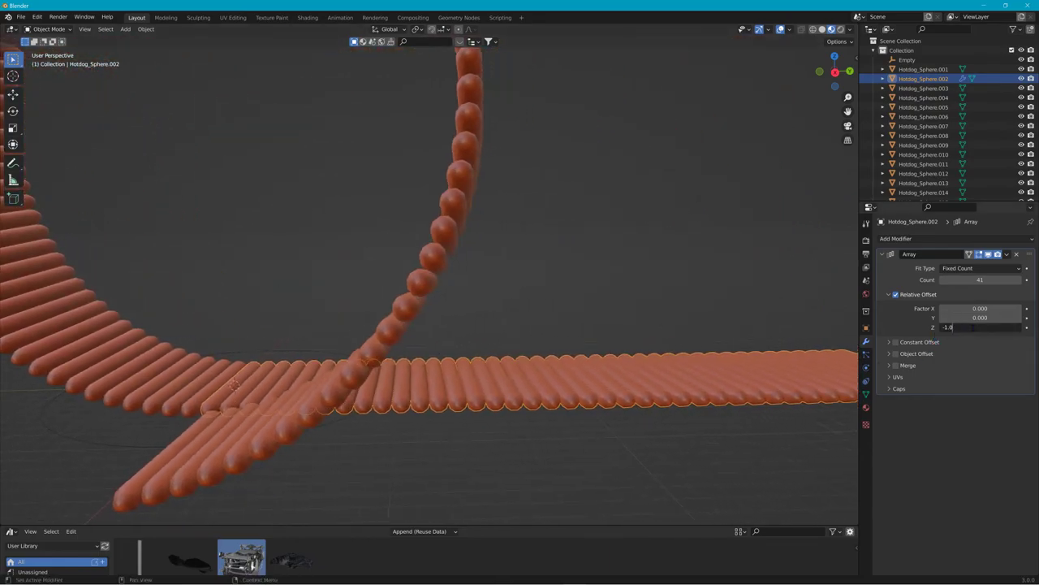
{"action": "key", "text": "BackSpace"}
{"action": "type", "text": "1.1"}
{"action": "key", "text": "Return"}
{"action": "left_click", "coordinate": [971, 328]}
{"action": "type", "text": "-1.1"}
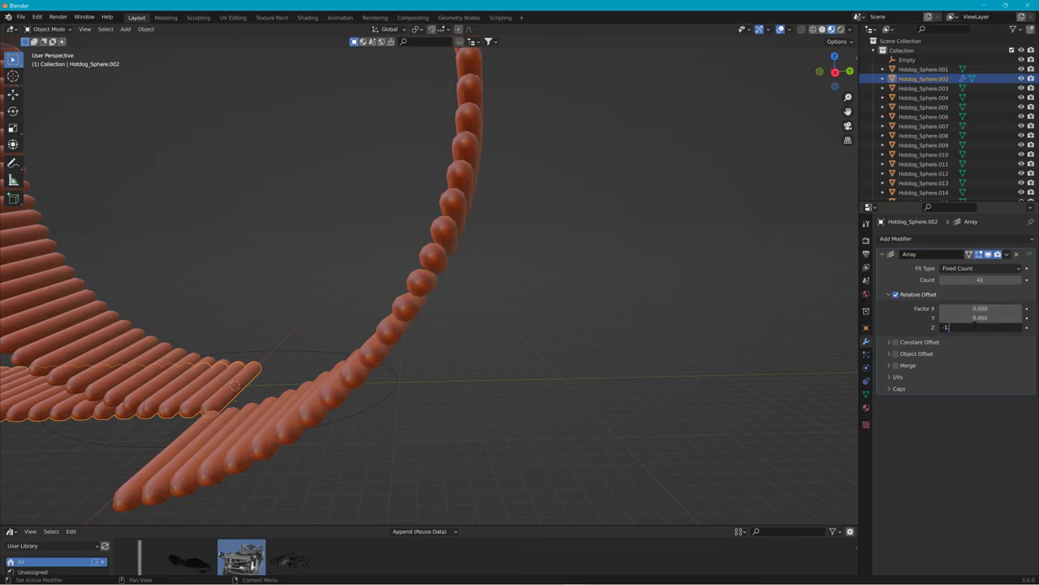
{"action": "key", "text": "Return"}
Step: Try a relative Z offset of -1.3 to widen the gaps between the arrayed sausages
{"action": "left_click", "coordinate": [971, 328]}
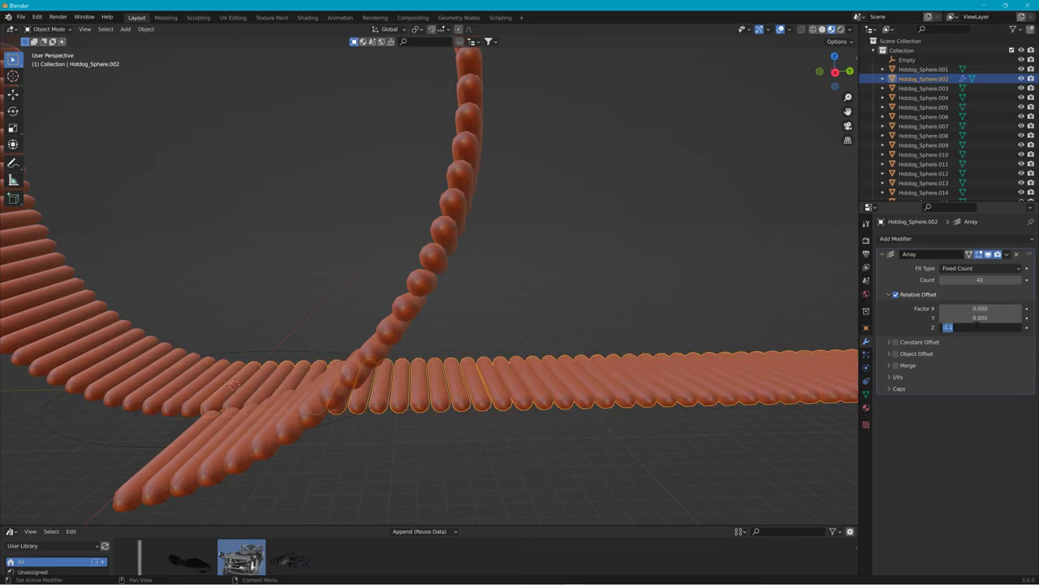
{"action": "left_click_drag", "start_coordinate": [954, 328], "coordinate": [950, 328]}
{"action": "type", "text": "3"}
{"action": "key", "text": "Return"}
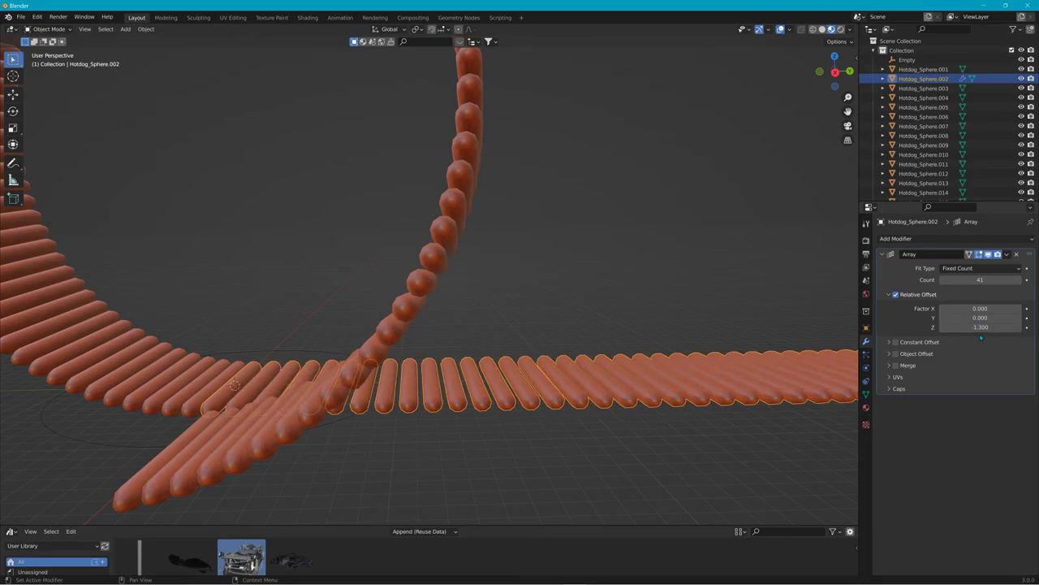
Step: Try other relative Z offsets for the sausage array, including -0.3 and 1
{"action": "left_click_drag", "start_coordinate": [981, 327], "coordinate": [1024, 327]}
{"action": "left_click", "coordinate": [983, 328]}
{"action": "type", "text": "-0.3"}
{"action": "key", "text": "ctrl+a"}
{"action": "type", "text": "1"}
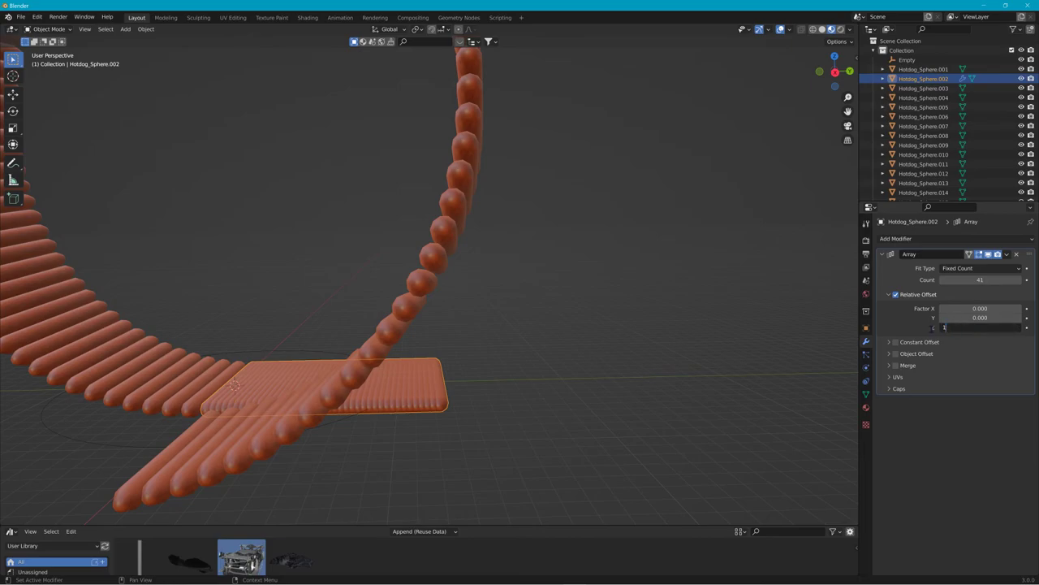
{"action": "key", "text": "Return"}
Step: Set the sausage array's relative Z offset back to -1
{"action": "left_click", "coordinate": [943, 328]}
{"action": "left_click", "coordinate": [946, 326]}
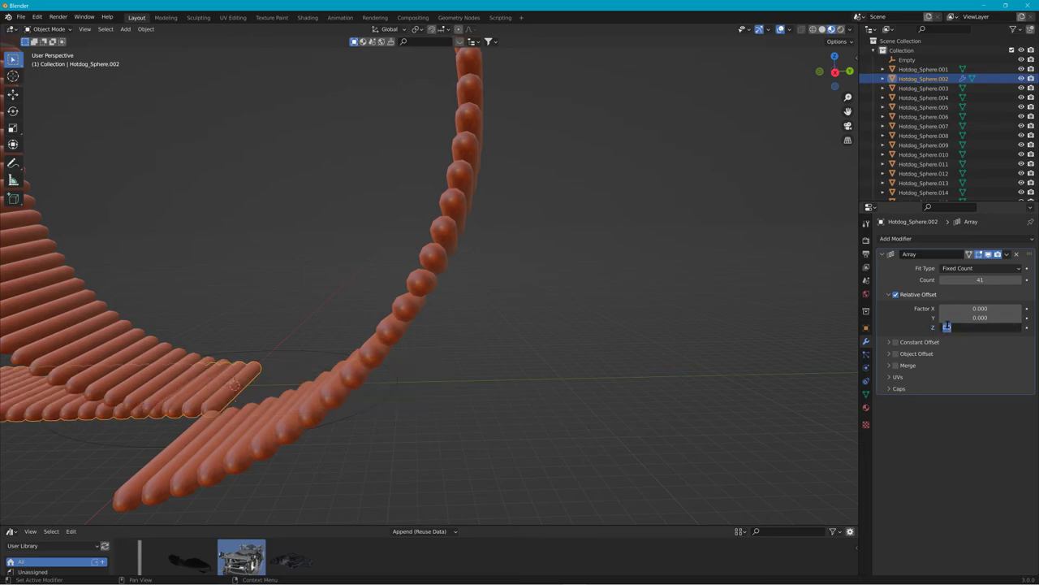
{"action": "type", "text": "1.9"}
{"action": "key", "text": "BackSpace"}
{"action": "key", "text": "BackSpace"}
{"action": "key", "text": "BackSpace"}
{"action": "type", "text": "-1"}
{"action": "key", "text": "Return"}
Step: Lengthen the straight sausage strip to an array count of 95 and apply the Array modifier
{"action": "middle_click_drag", "start_coordinate": [690, 361], "coordinate": [641, 360]}
{"action": "left_click_drag", "start_coordinate": [980, 280], "coordinate": [1024, 280]}
{"action": "scroll", "coordinate": [725, 315], "scroll_direction": "down", "scroll_amount": 6}
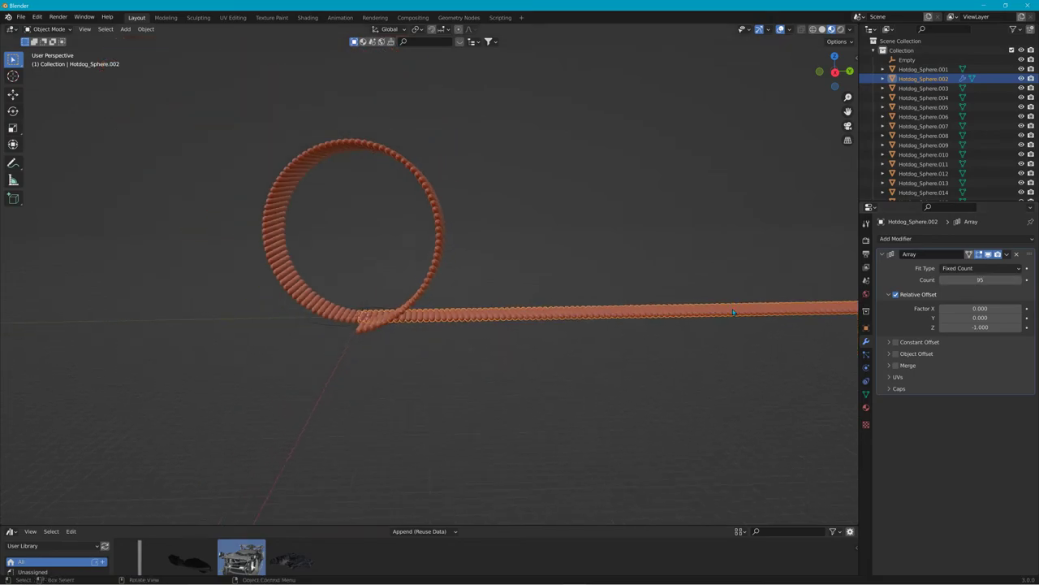
{"action": "middle_click_drag", "start_coordinate": [784, 312], "coordinate": [790, 310]}
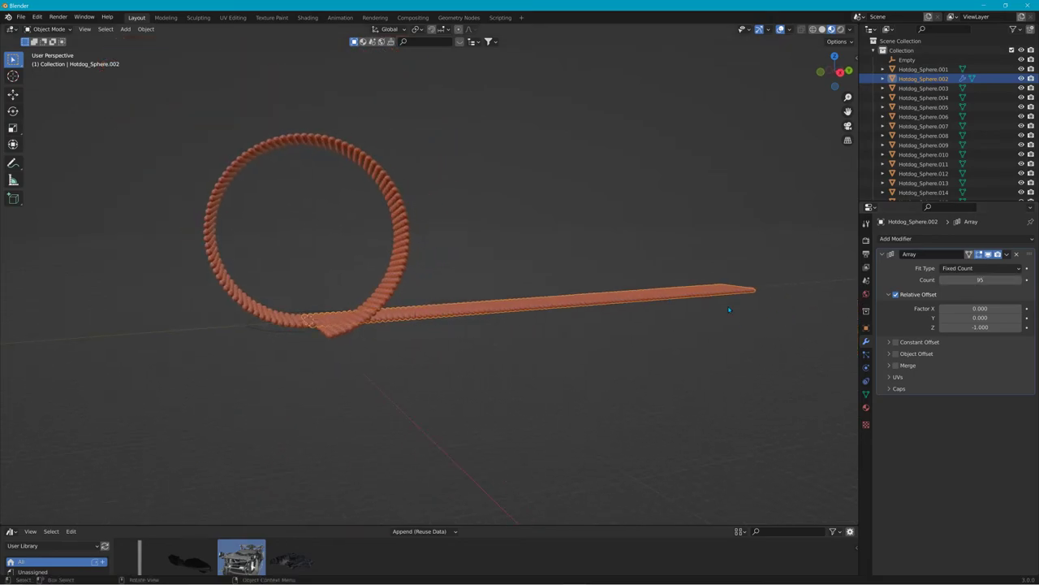
{"action": "left_click", "coordinate": [1007, 254]}
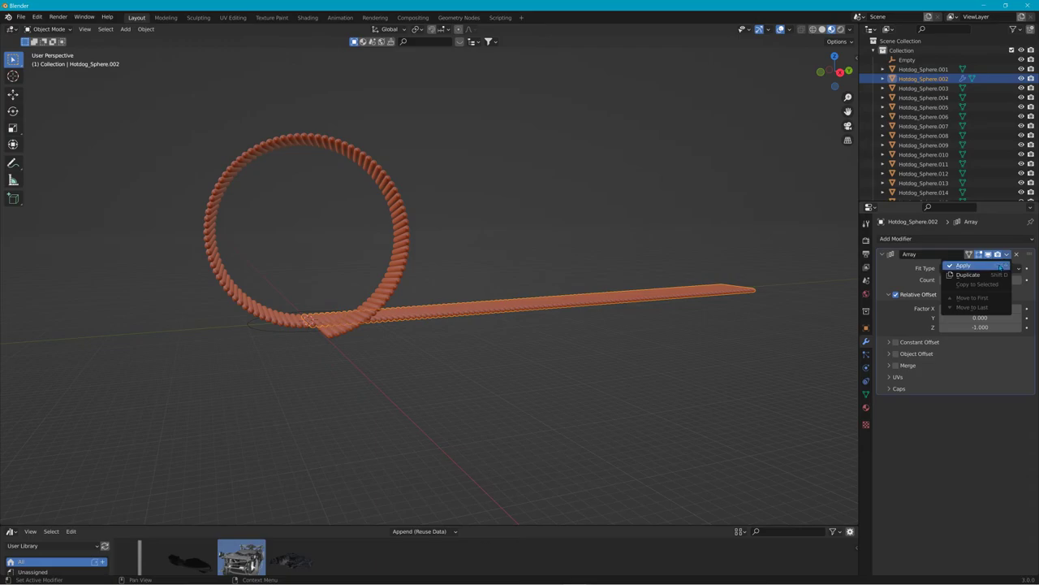
{"action": "left_click", "coordinate": [975, 266]}
{"action": "scroll", "coordinate": [223, 390], "scroll_direction": "up", "scroll_amount": 5}
{"action": "middle_click_drag", "start_coordinate": [228, 384], "coordinate": [267, 390]}
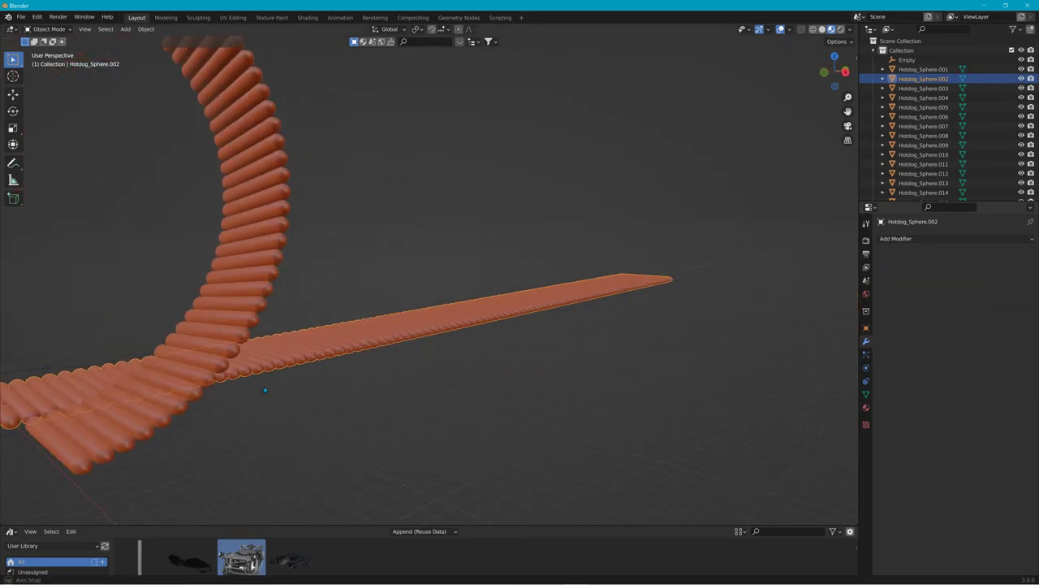
Step: Add an Array modifier to the end sausage at the loop's open end with relative offset X 0 and Z 1
{"action": "left_click", "coordinate": [71, 457]}
{"action": "middle_click_drag", "start_coordinate": [284, 443], "coordinate": [229, 445]}
{"action": "left_click", "coordinate": [893, 239]}
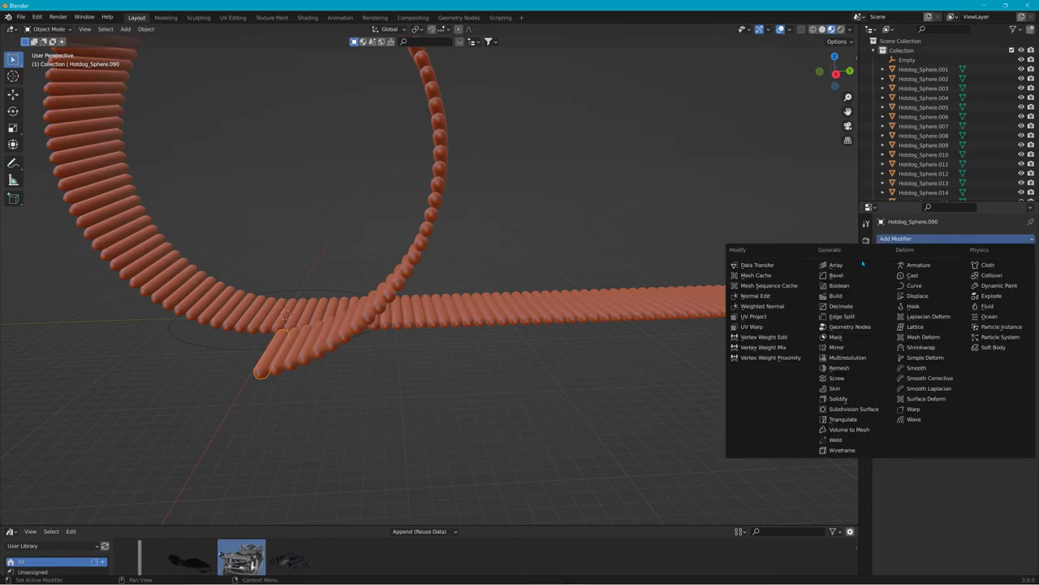
{"action": "left_click", "coordinate": [863, 263]}
{"action": "left_click", "coordinate": [975, 308]}
{"action": "type", "text": "0"}
{"action": "key", "text": "Return"}
{"action": "left_click", "coordinate": [975, 326]}
{"action": "type", "text": "1"}
{"action": "key", "text": "Return"}
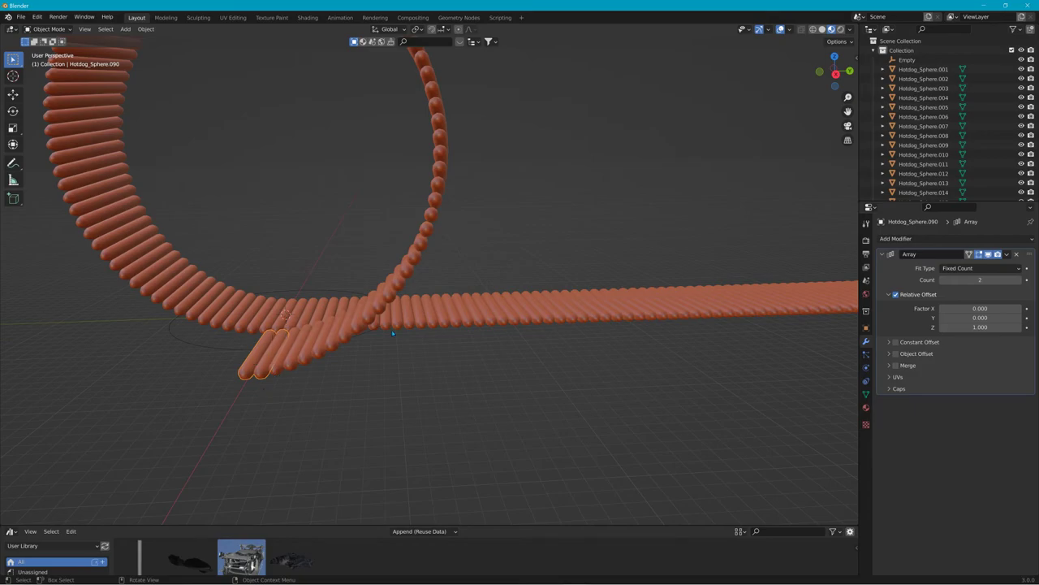
Step: Set the new straight strip's array count to 100 so it roughly matches the opposite strip's length
{"action": "left_click_drag", "start_coordinate": [981, 279], "coordinate": [1025, 280]}
{"action": "scroll", "coordinate": [425, 299], "scroll_direction": "down", "scroll_amount": 3}
{"action": "scroll", "coordinate": [424, 297], "scroll_direction": "down", "scroll_amount": 5}
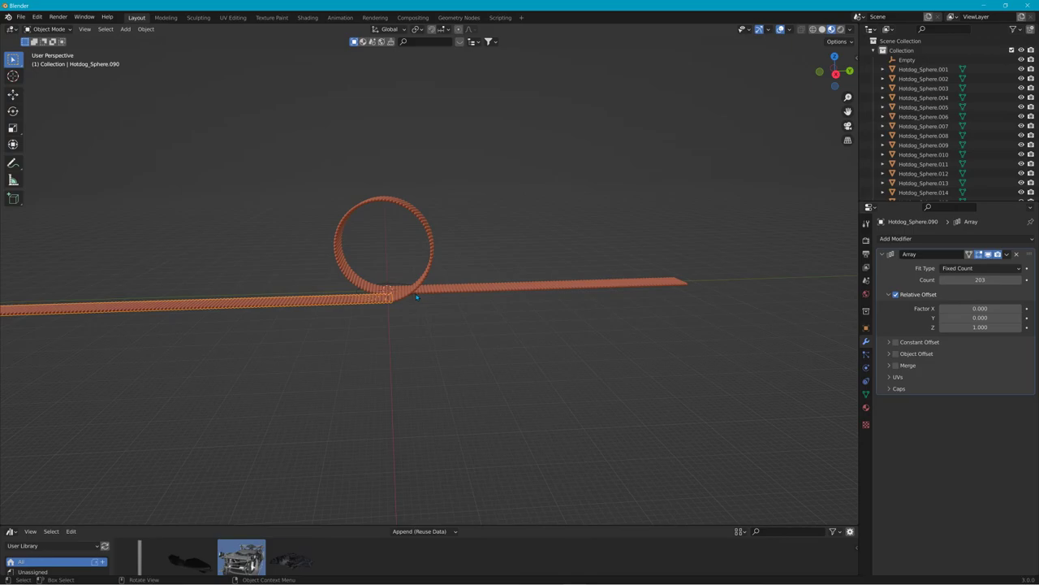
{"action": "left_click_drag", "start_coordinate": [983, 279], "coordinate": [941, 280]}
{"action": "middle_click_drag", "start_coordinate": [439, 284], "coordinate": [650, 276]}
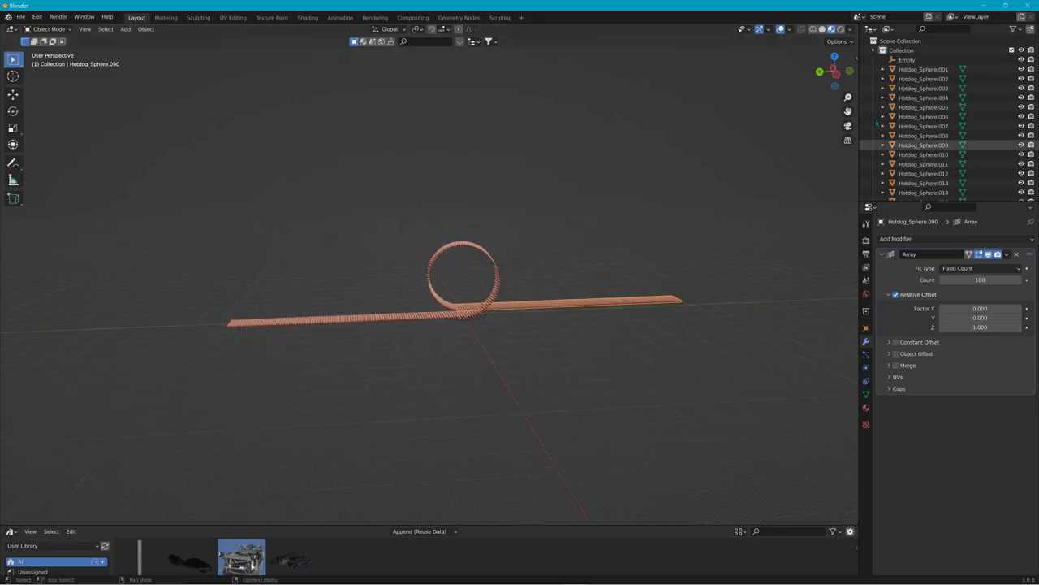
Step: Delete the Empty and apply the Array modifier on Hotdog_Sphere.090
{"action": "left_click", "coordinate": [914, 60]}
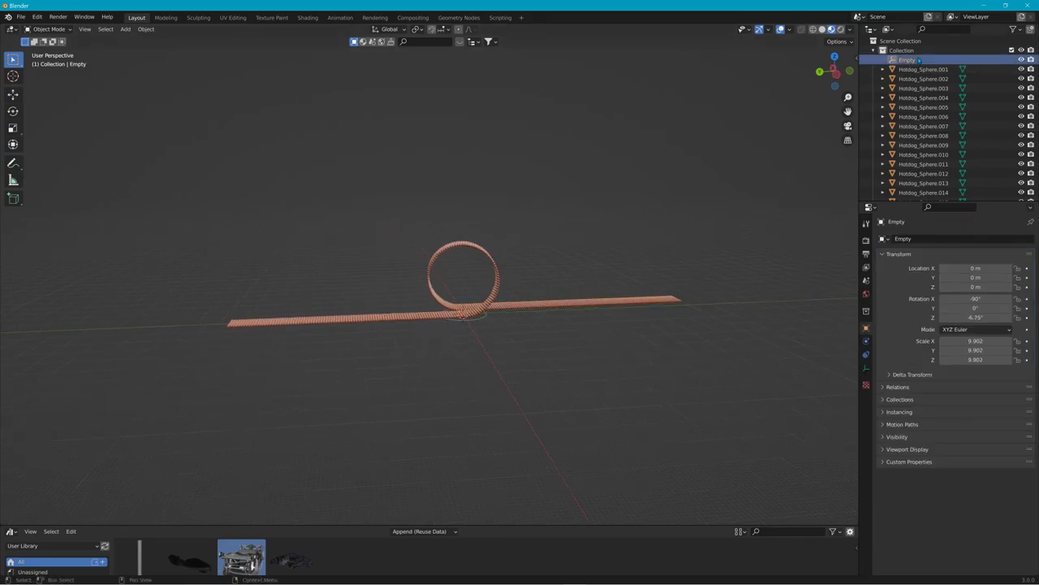
{"action": "key", "text": "x"}
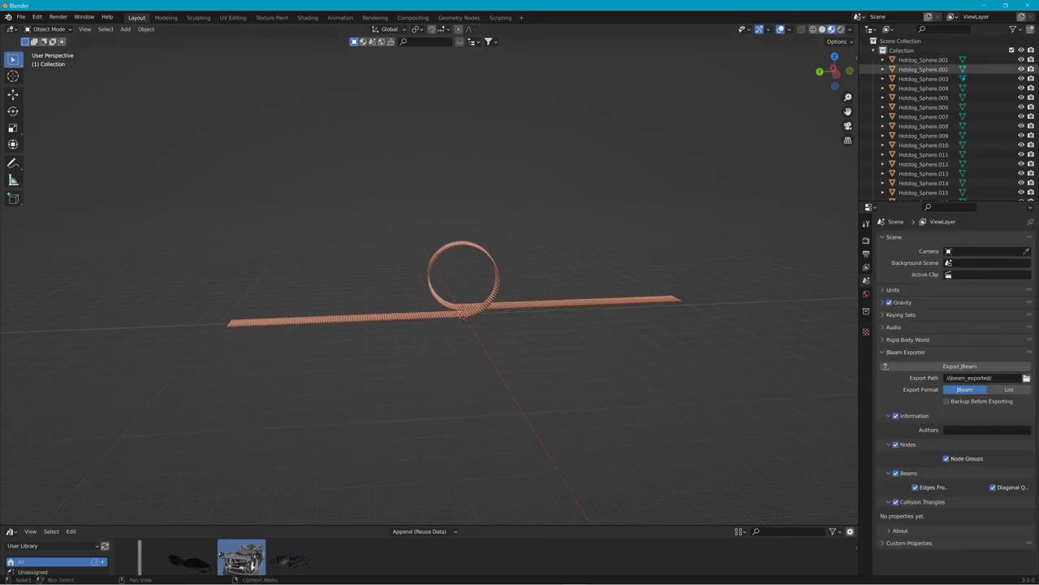
{"action": "scroll", "coordinate": [919, 89], "scroll_direction": "down", "scroll_amount": 6}
{"action": "scroll", "coordinate": [1031, 165], "scroll_direction": "down", "scroll_amount": 10}
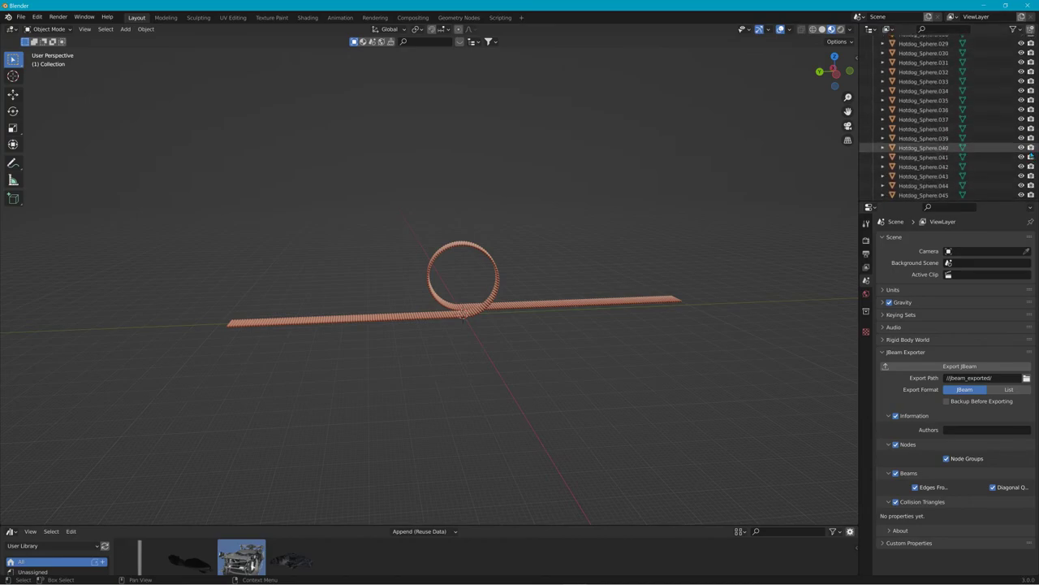
{"action": "scroll", "coordinate": [1033, 165], "scroll_direction": "down", "scroll_amount": 9}
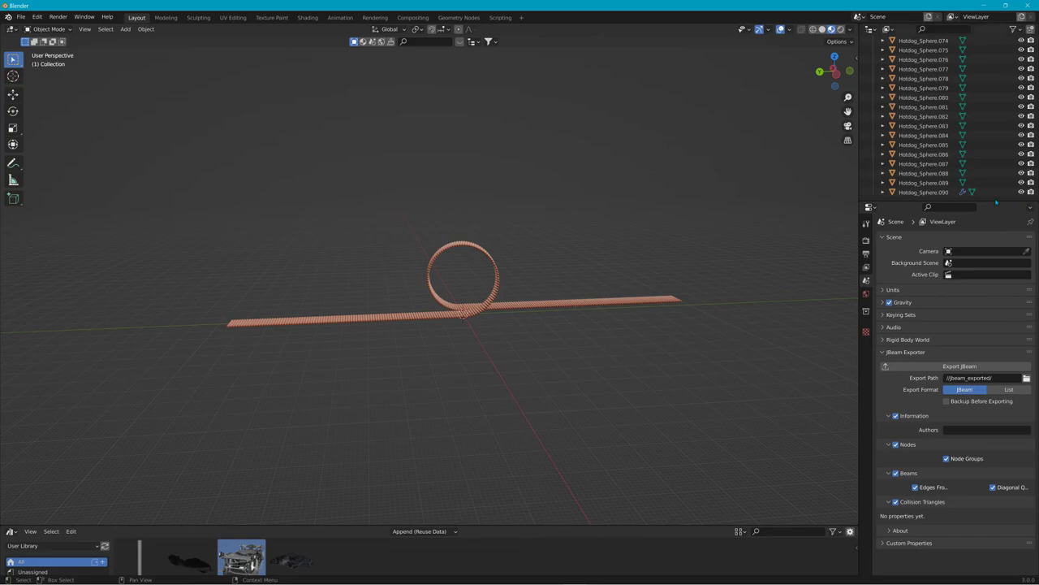
{"action": "left_click", "coordinate": [962, 192]}
{"action": "left_click", "coordinate": [1006, 255]}
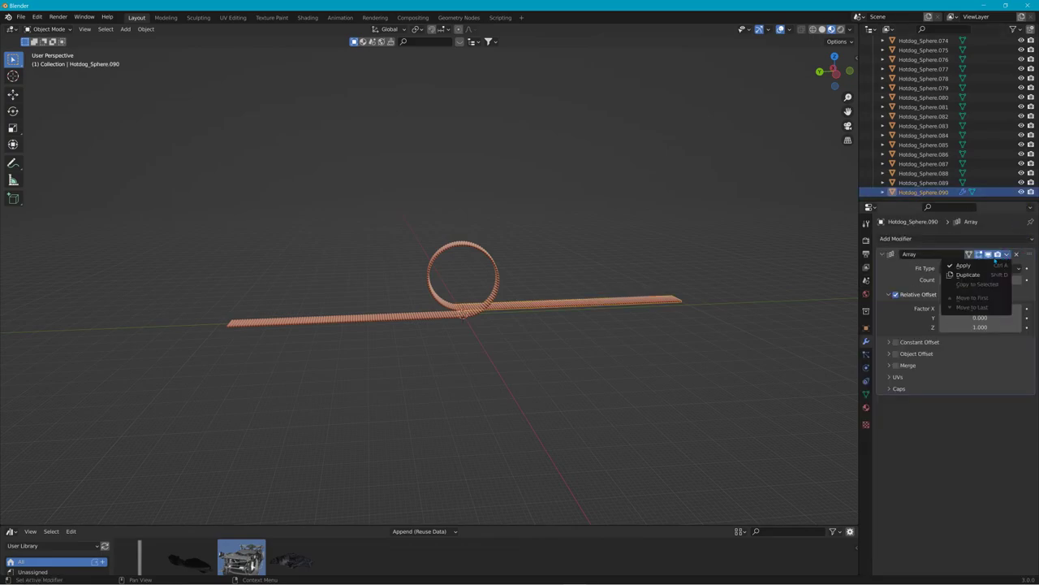
{"action": "left_click", "coordinate": [992, 265]}
Step: Join all the sausage objects in the scene into one mesh object
{"action": "scroll", "coordinate": [958, 122], "scroll_direction": "up", "scroll_amount": 5}
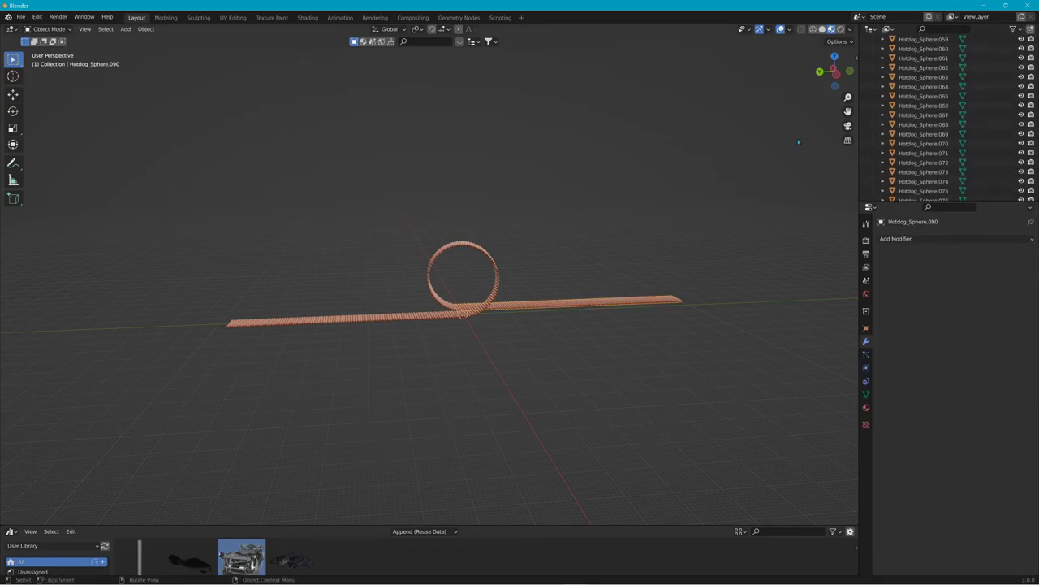
{"action": "scroll", "coordinate": [802, 143], "scroll_direction": "up", "scroll_amount": 10}
{"action": "scroll", "coordinate": [801, 143], "scroll_direction": "down", "scroll_amount": 10}
{"action": "scroll", "coordinate": [969, 115], "scroll_direction": "up", "scroll_amount": 12}
{"action": "scroll", "coordinate": [952, 104], "scroll_direction": "up", "scroll_amount": 8}
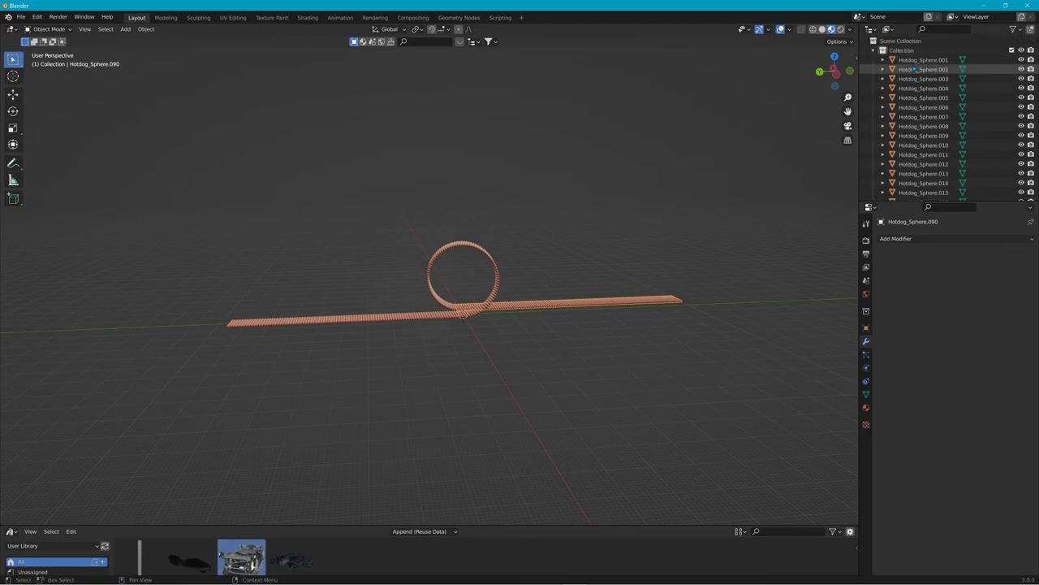
{"action": "key", "text": "a"}
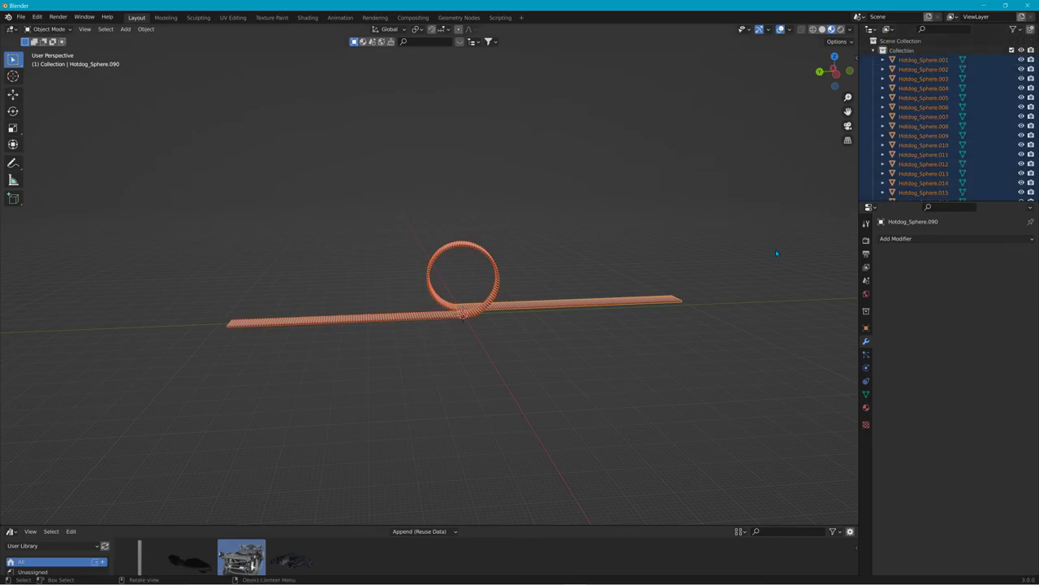
{"action": "left_click", "coordinate": [147, 29]}
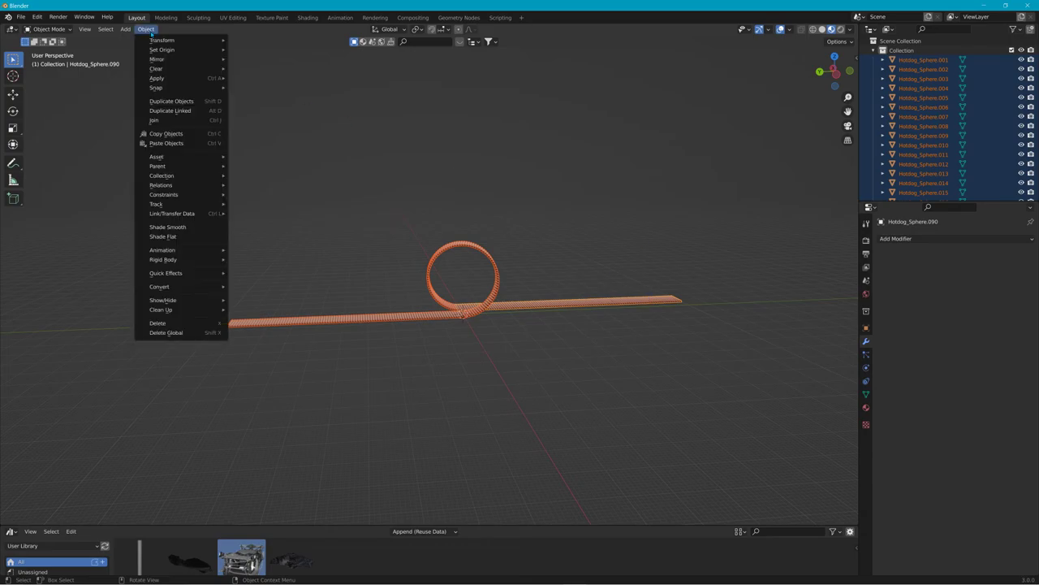
{"action": "left_click", "coordinate": [155, 121]}
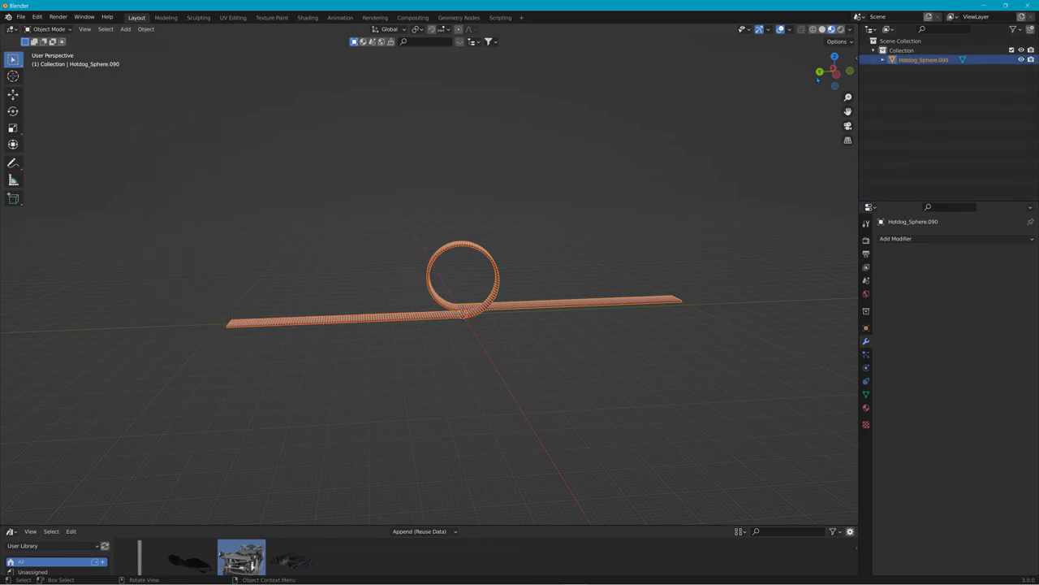
Step: Rename the joined track object Hotdog_Loop
{"action": "double_click", "coordinate": [923, 59]}
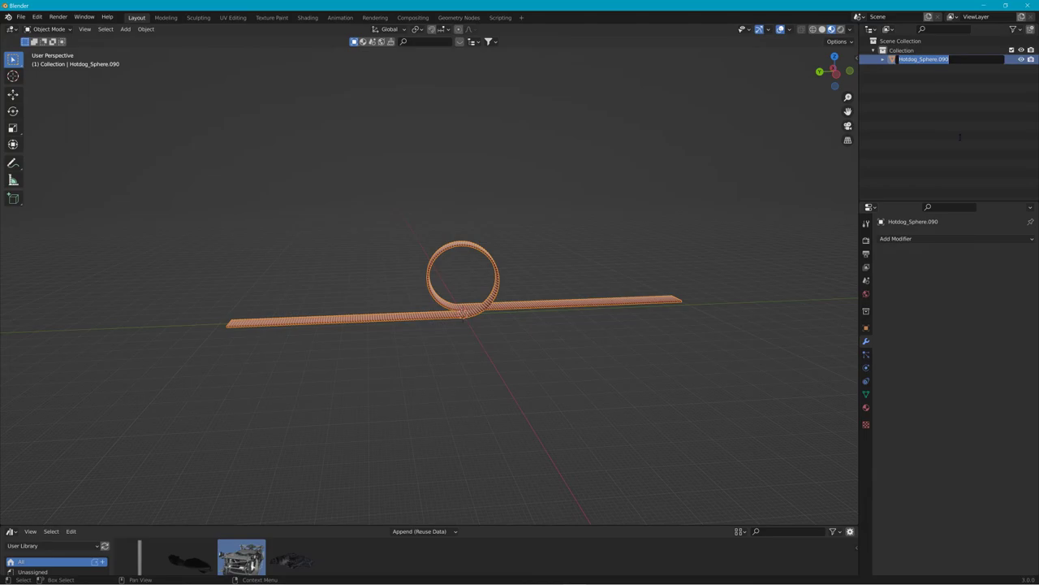
{"action": "type", "text": "Hotdog_Loop"}
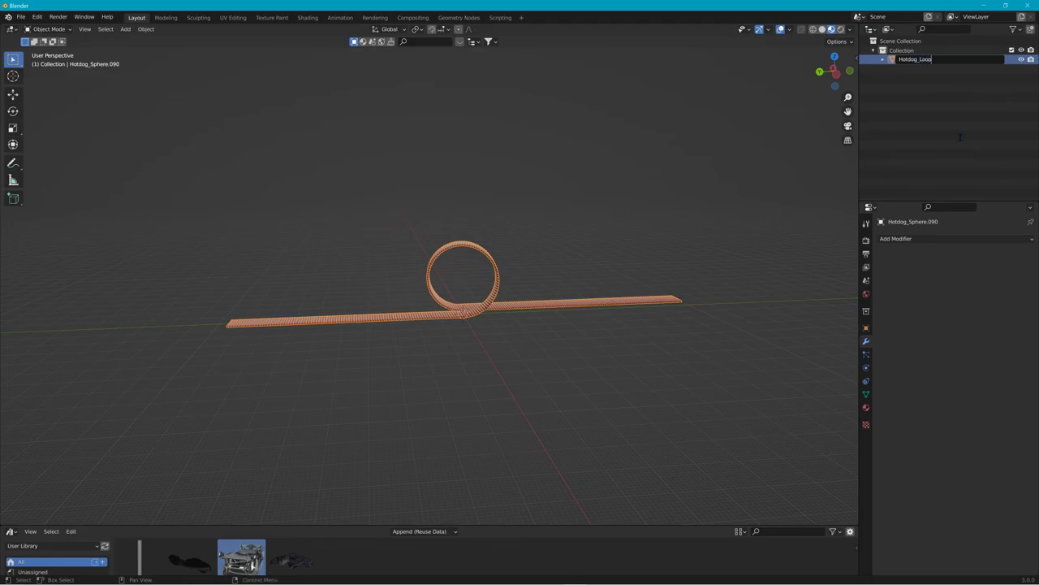
{"action": "key", "text": "Return"}
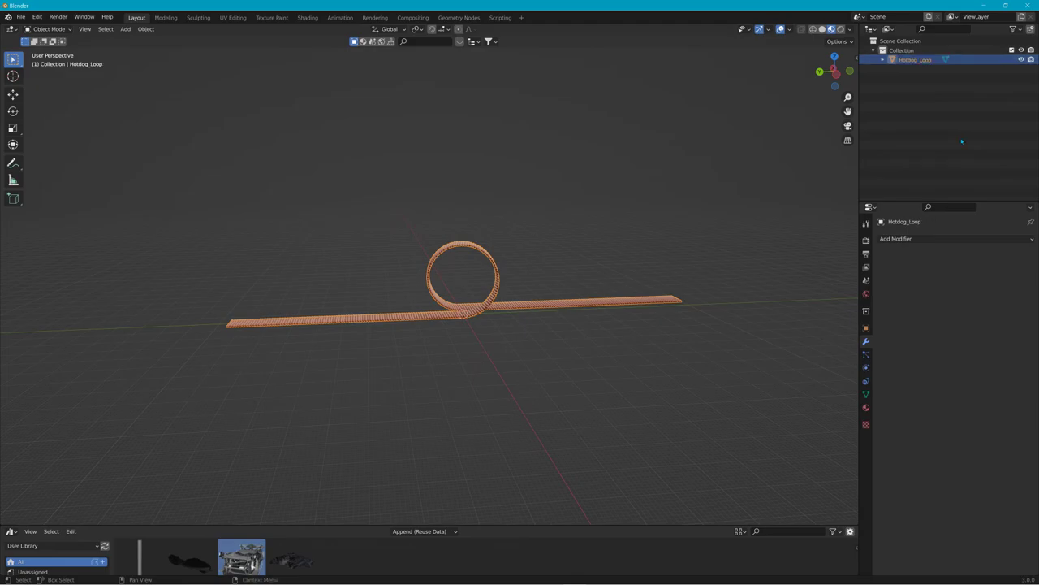
Step: Rename the material of Hotdog_Loop to lowercase hotdog
{"action": "left_click", "coordinate": [883, 59]}
{"action": "left_click", "coordinate": [930, 69]}
{"action": "left_click", "coordinate": [892, 69]}
{"action": "left_click", "coordinate": [926, 79]}
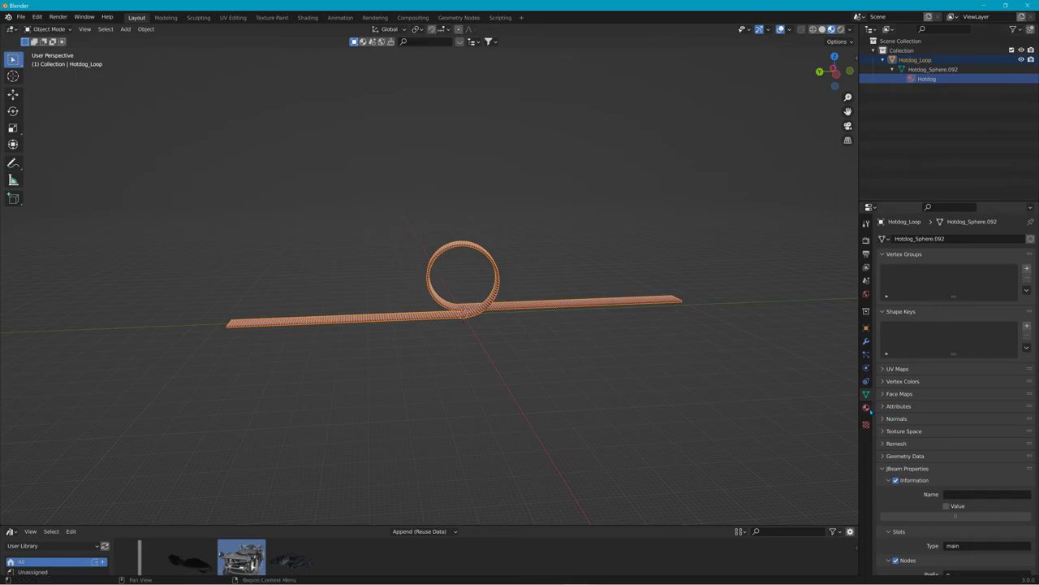
{"action": "double_click", "coordinate": [926, 79]}
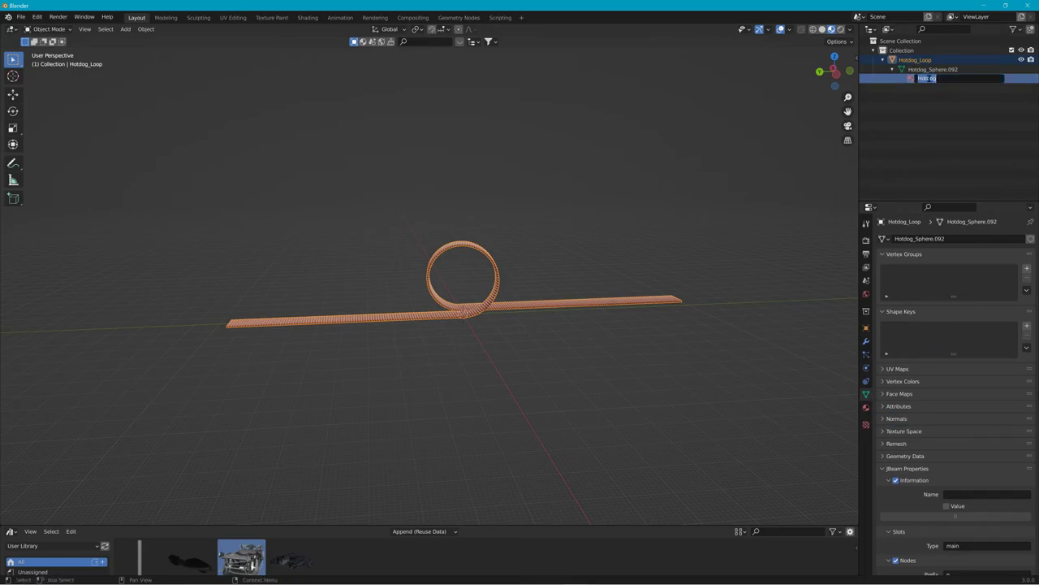
{"action": "type", "text": "R"}
{"action": "type", "text": "otdog"}
{"action": "key", "text": "Return"}
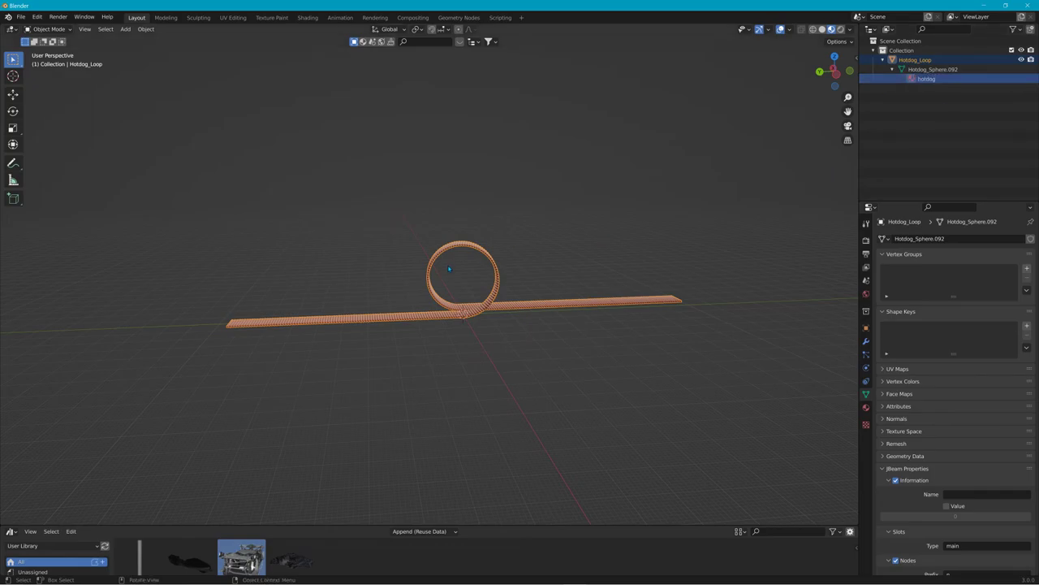
Step: Duplicate Hotdog_Loop in place and rename the copy Colmesh-1
{"action": "left_click", "coordinate": [476, 246]}
{"action": "left_click", "coordinate": [518, 200]}
{"action": "left_click", "coordinate": [487, 257]}
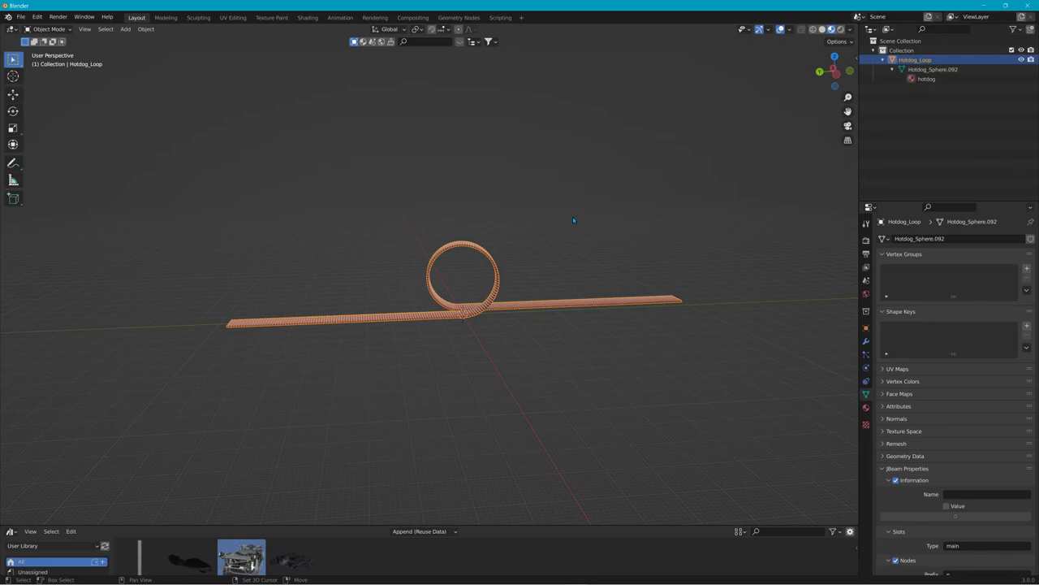
{"action": "key", "text": "shift+d"}
{"action": "key", "text": "Escape"}
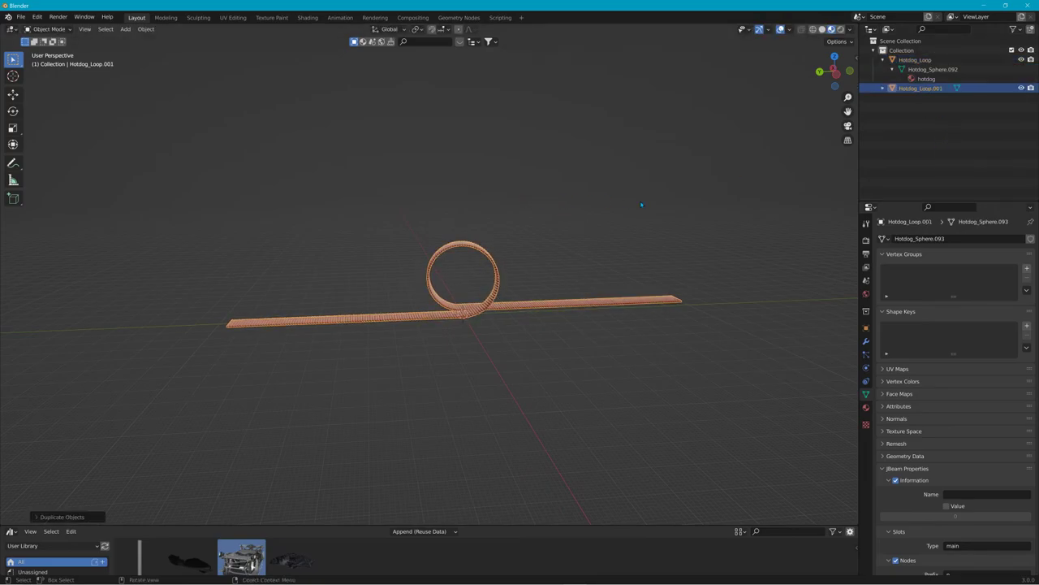
{"action": "key", "text": "F2"}
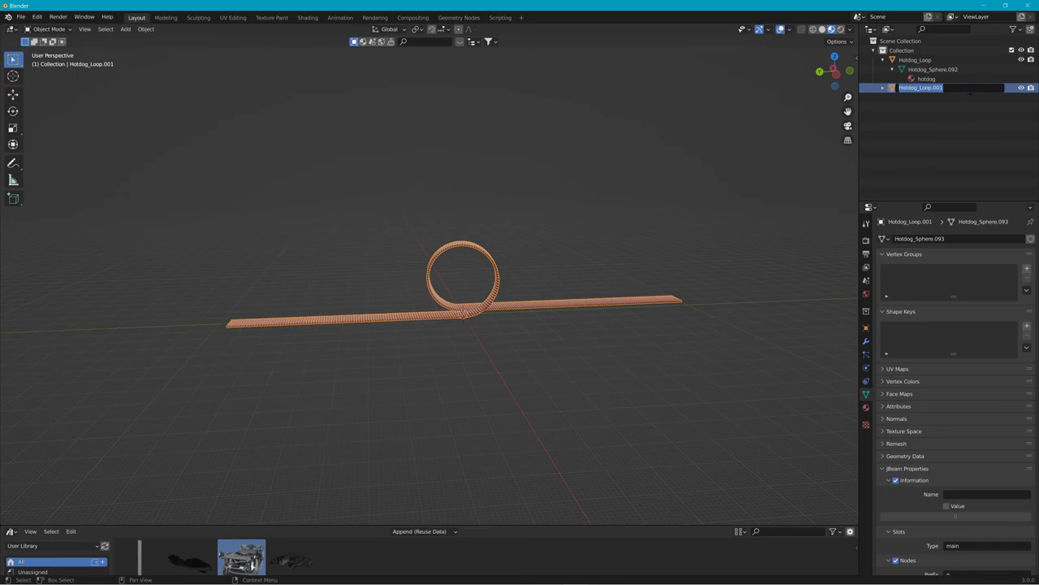
{"action": "type", "text": "Colmesh-1"}
{"action": "key", "text": "Return"}
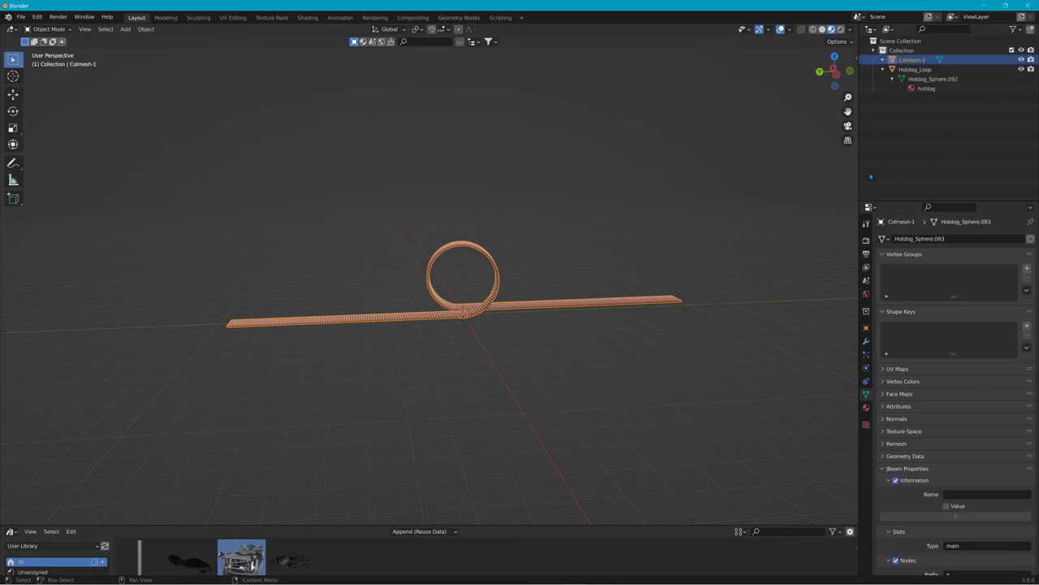
Step: Add two Plain Axes empties to the scene
{"action": "left_click", "coordinate": [125, 28]}
{"action": "mouse_move", "coordinate": [162, 137]}
{"action": "left_click", "coordinate": [223, 135]}
{"action": "left_click", "coordinate": [125, 28]}
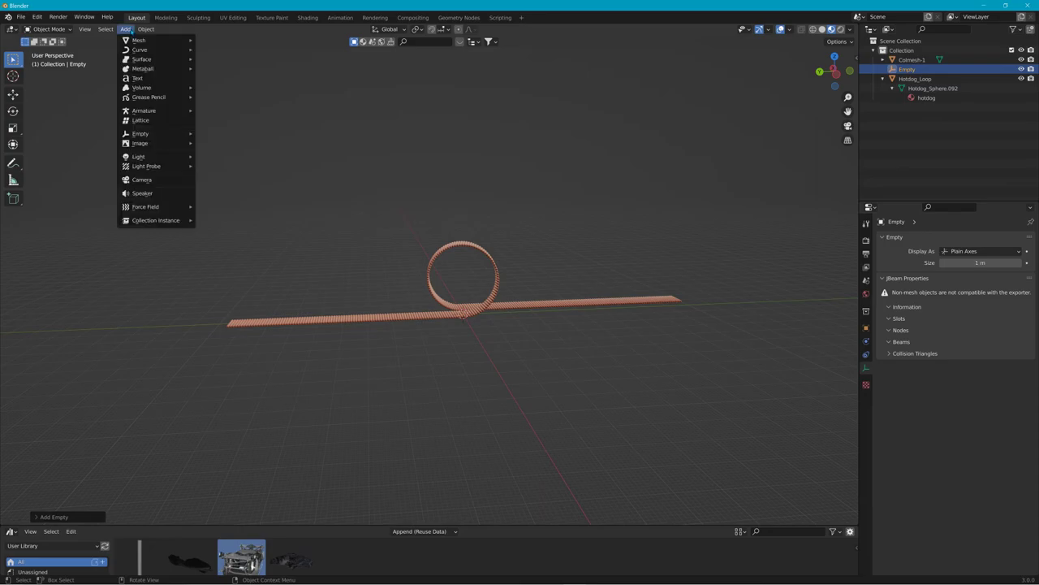
{"action": "left_click", "coordinate": [235, 136]}
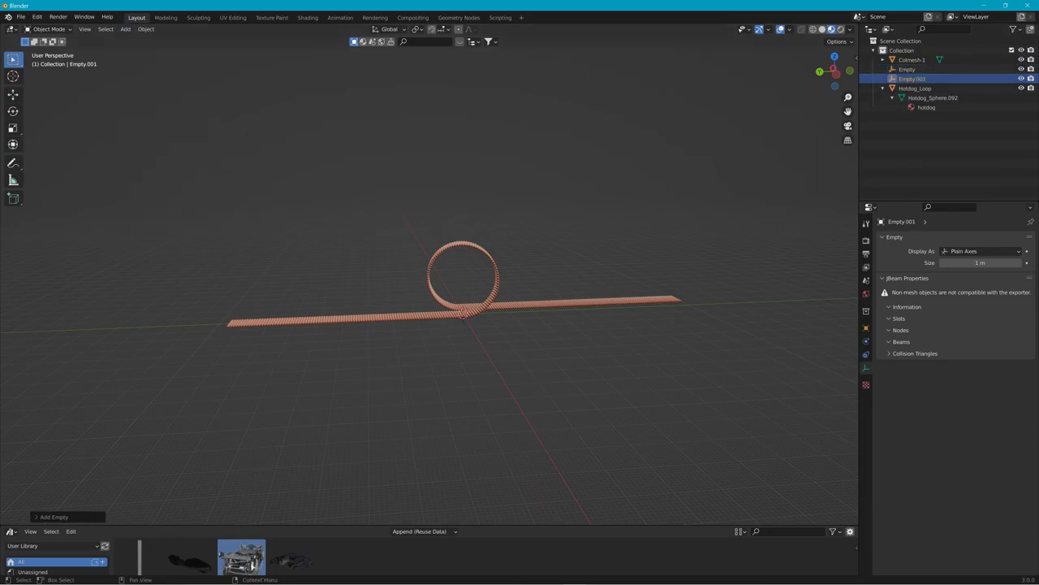
Step: Rename the first empty base00 and the second empty start01
{"action": "double_click", "coordinate": [907, 69]}
{"action": "type", "text": "b"}
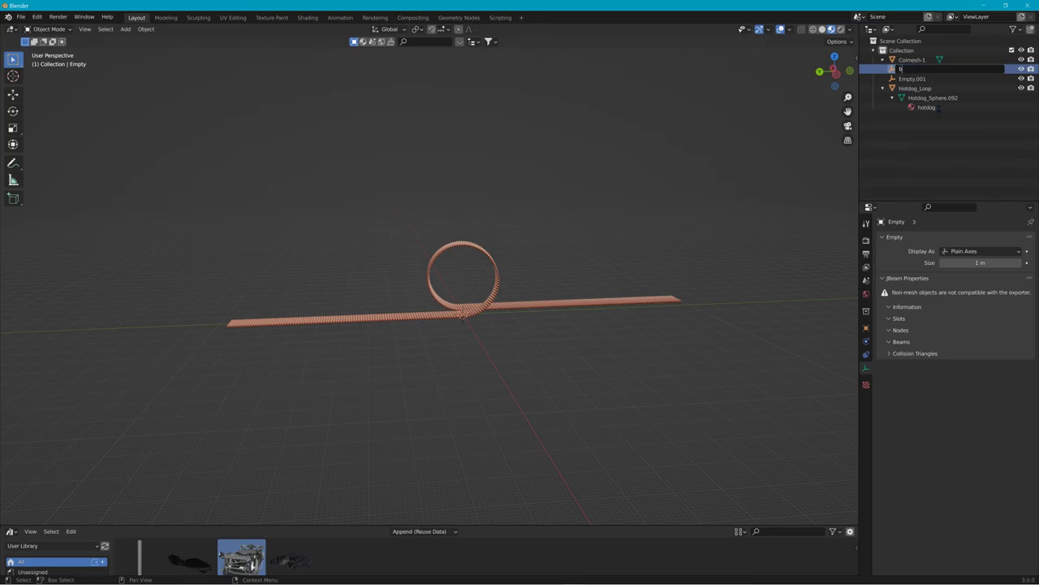
{"action": "type", "text": "ase00"}
{"action": "key", "text": "Return"}
{"action": "double_click", "coordinate": [916, 79]}
{"action": "type", "text": "start01"}
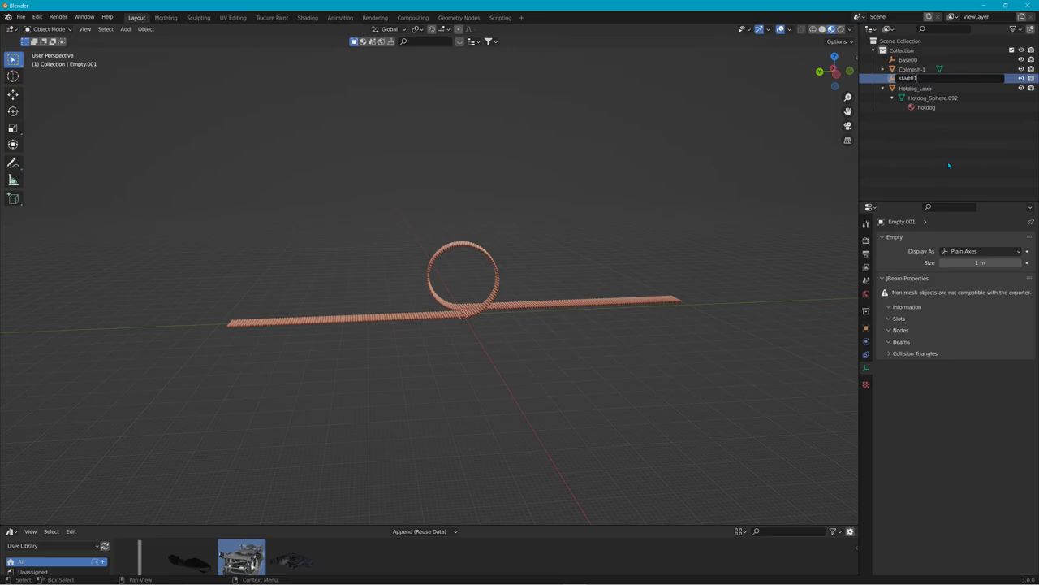
{"action": "key", "text": "Return"}
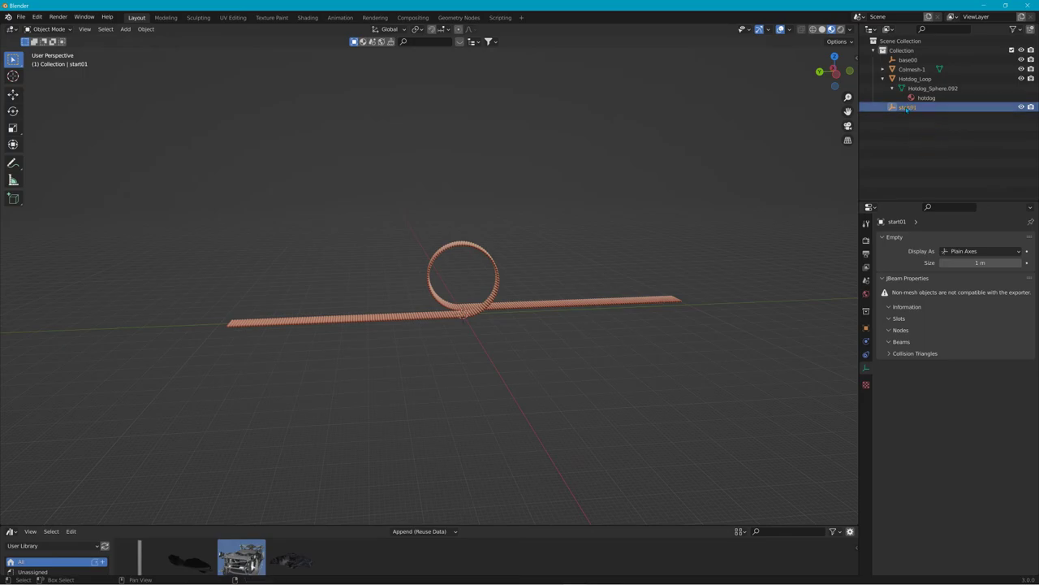
Step: Parent start01 to base00, parent Colmesh-1 and Hotdog_Loop to start01, and collapse the hierarchy
{"action": "left_click_drag", "start_coordinate": [906, 107], "coordinate": [908, 60]}
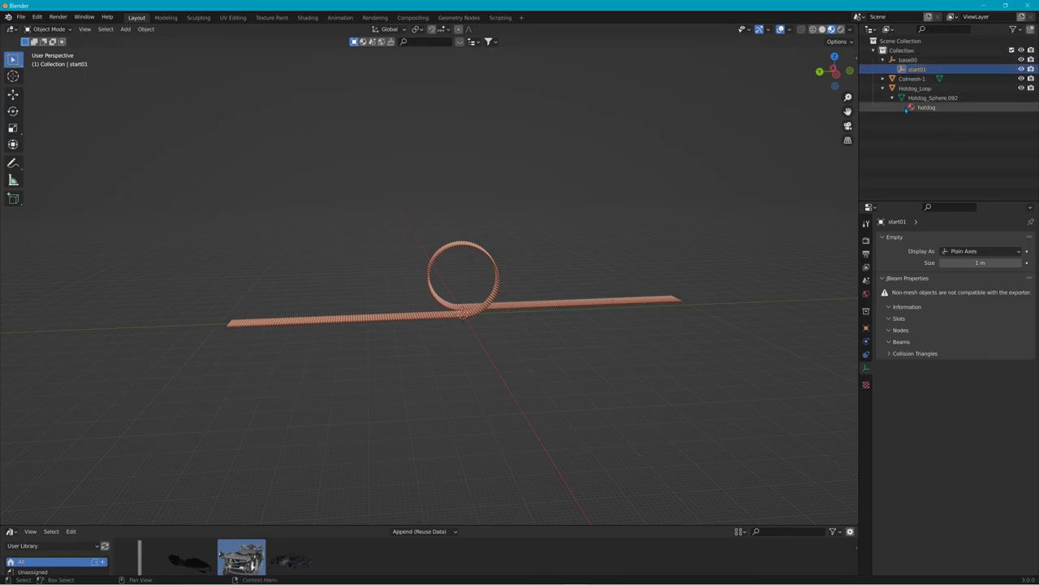
{"action": "left_click", "coordinate": [911, 78]}
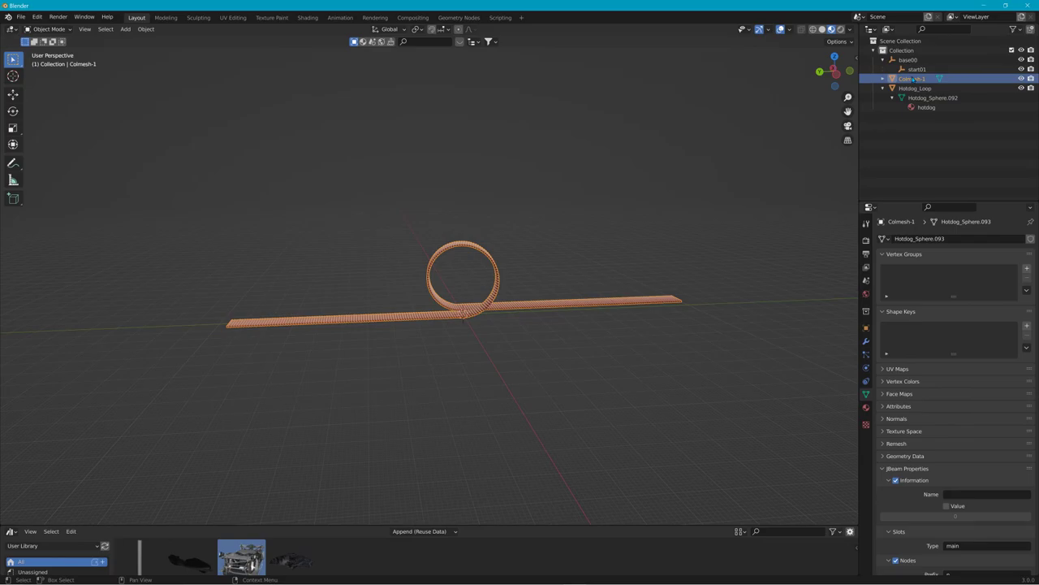
{"action": "mouse_move", "coordinate": [914, 79]}
{"action": "left_mouse_down"}
{"action": "mouse_move", "coordinate": [924, 69]}
{"action": "mouse_move", "coordinate": [913, 70]}
{"action": "left_mouse_up"}
{"action": "left_click", "coordinate": [902, 69]}
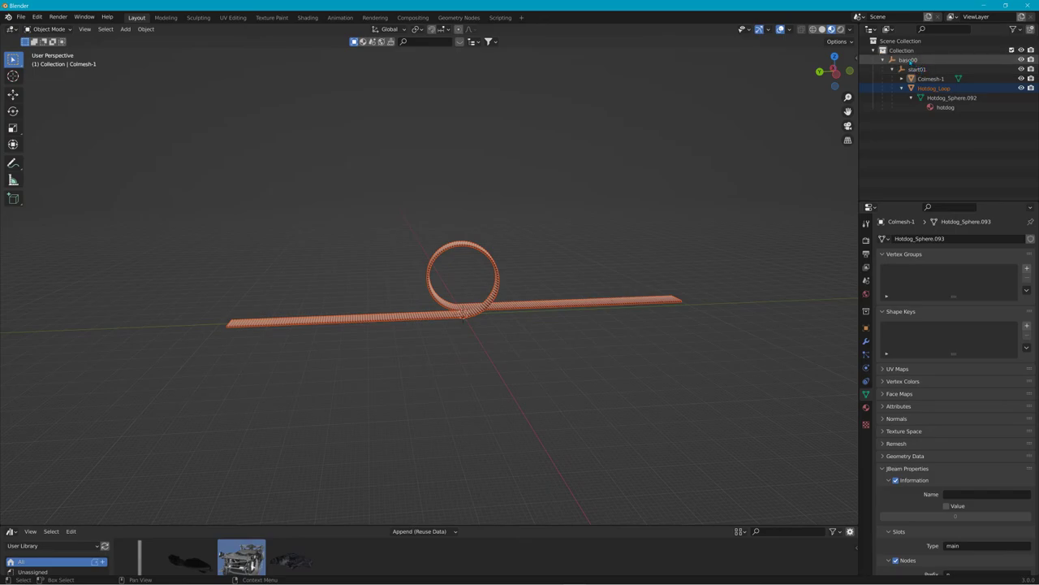
{"action": "left_click", "coordinate": [902, 88]}
{"action": "left_click", "coordinate": [893, 69]}
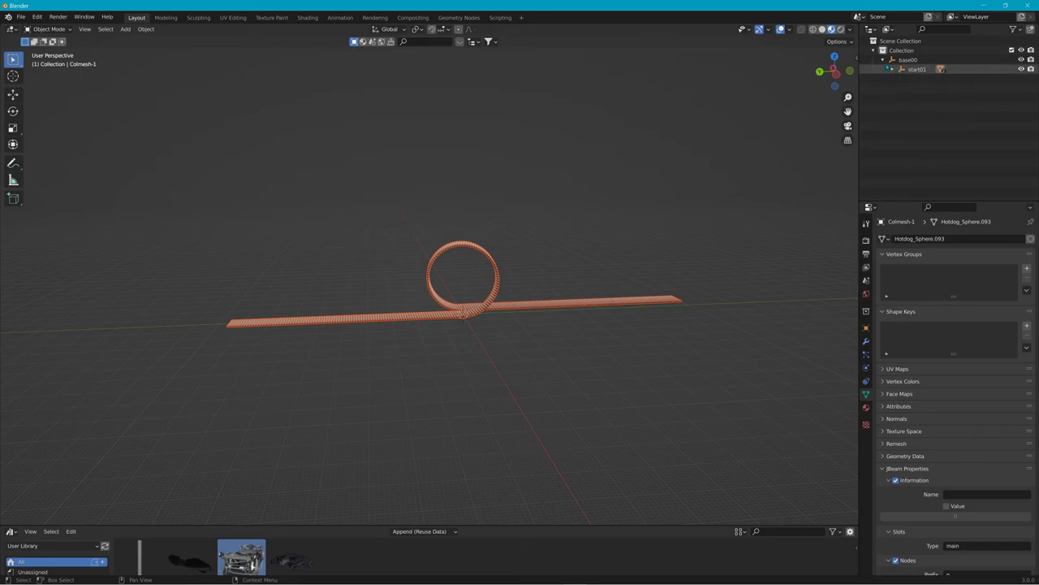
{"action": "left_click", "coordinate": [883, 60]}
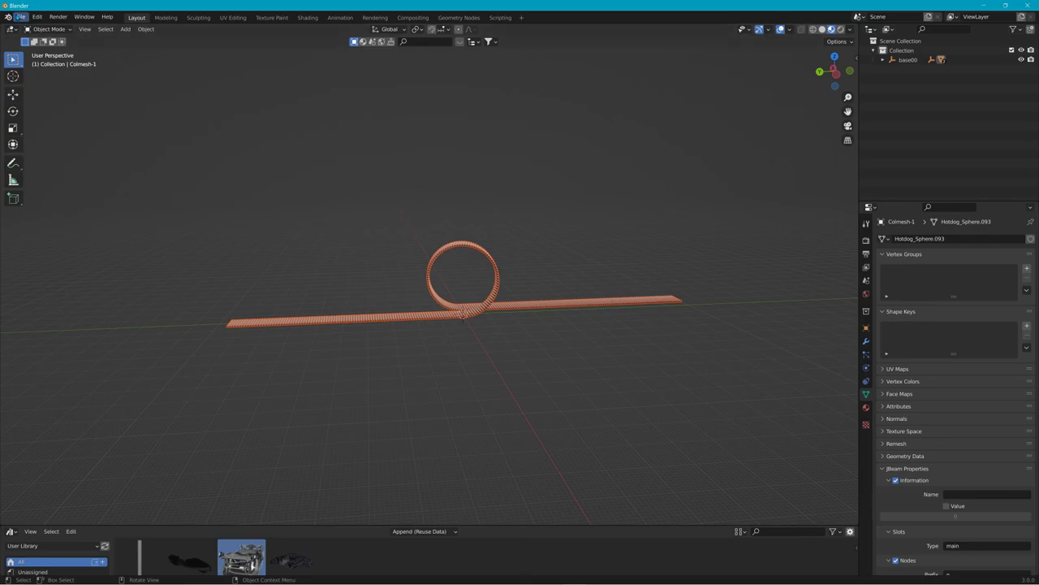
Step: Start a Collada export and create and open a Hotdog_Loop folder on the Desktop as its destination
{"action": "left_click", "coordinate": [20, 16]}
{"action": "mouse_move", "coordinate": [54, 153]}
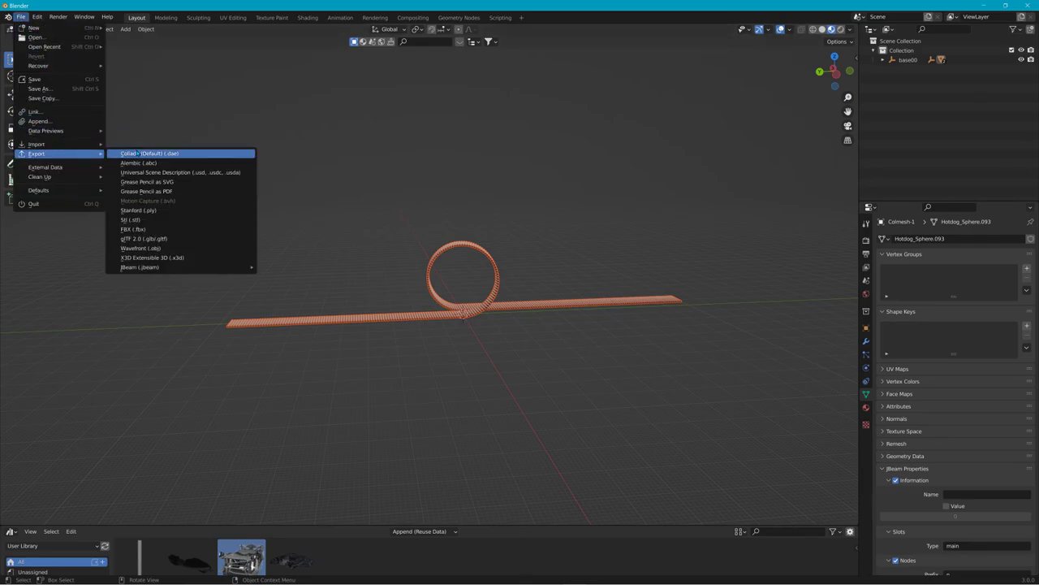
{"action": "left_click", "coordinate": [187, 154]}
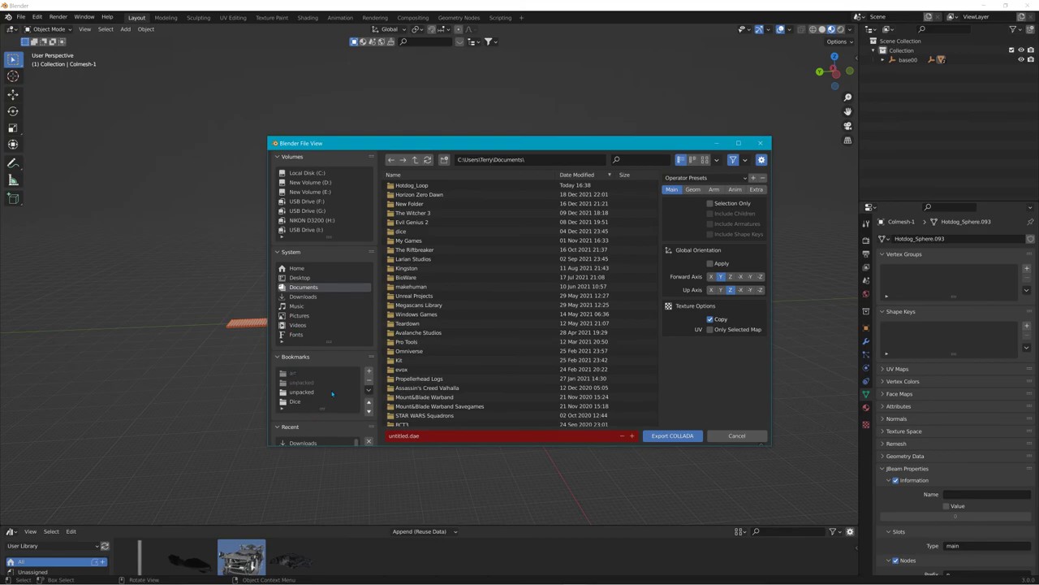
{"action": "left_click", "coordinate": [314, 279]}
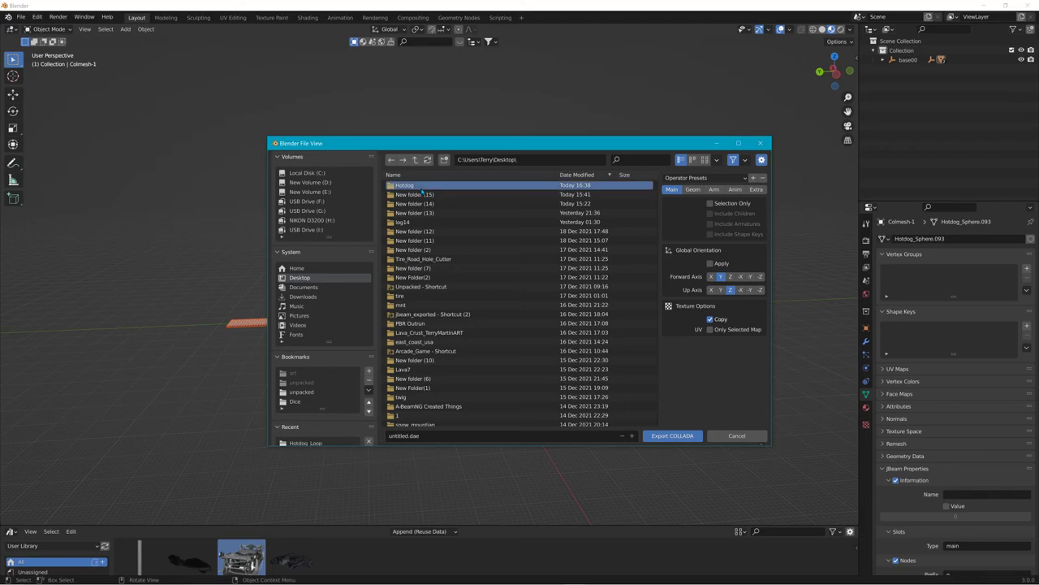
{"action": "left_click", "coordinate": [446, 161]}
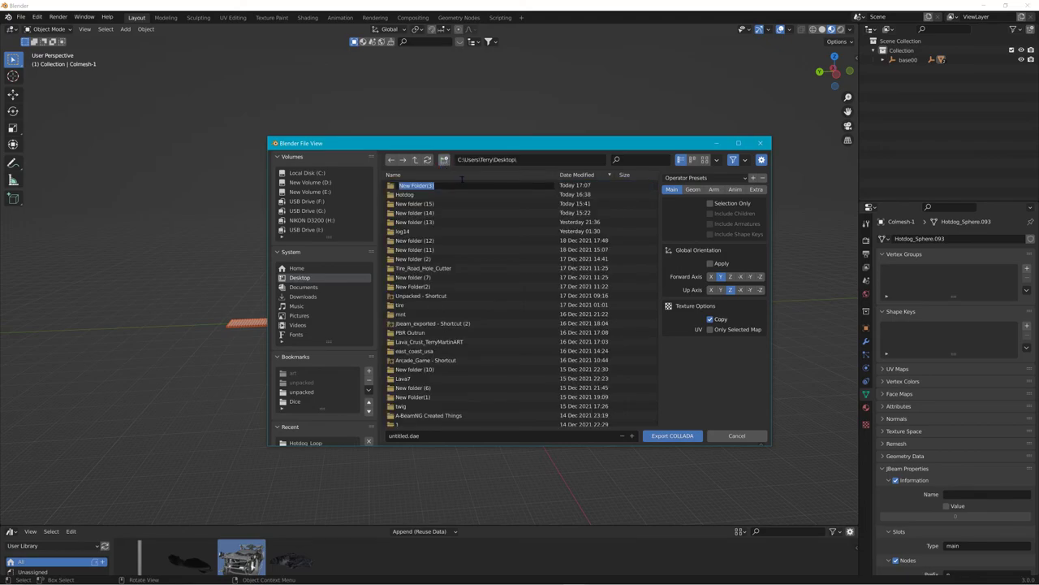
{"action": "type", "text": "Hotdog_Lopp"}
{"action": "key", "text": "Return"}
{"action": "double_click", "coordinate": [474, 186]}
Step: Name the export file Hotdog_Loop, export it as Collada, and minimize Blender
{"action": "left_click", "coordinate": [470, 433]}
{"action": "type", "text": "Hot"}
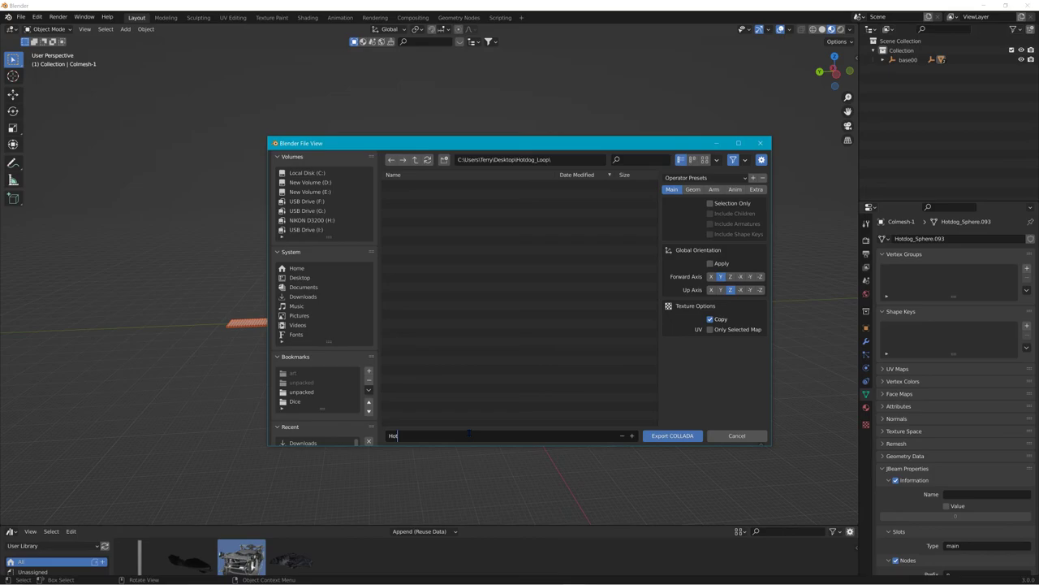
{"action": "type", "text": "dog_Loop"}
{"action": "left_click", "coordinate": [666, 441]}
{"action": "left_click", "coordinate": [671, 436]}
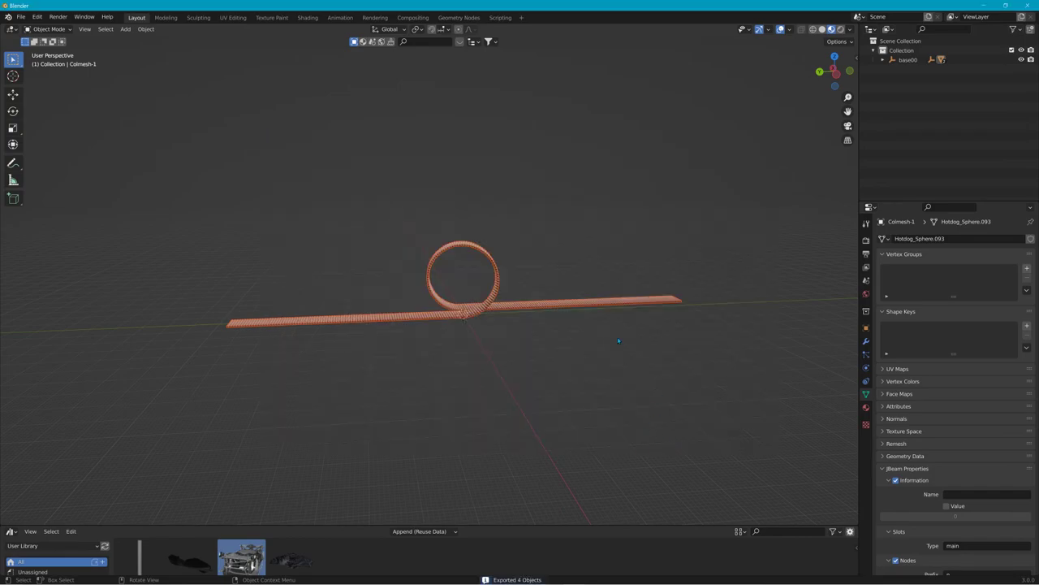
{"action": "left_click", "coordinate": [984, 5]}
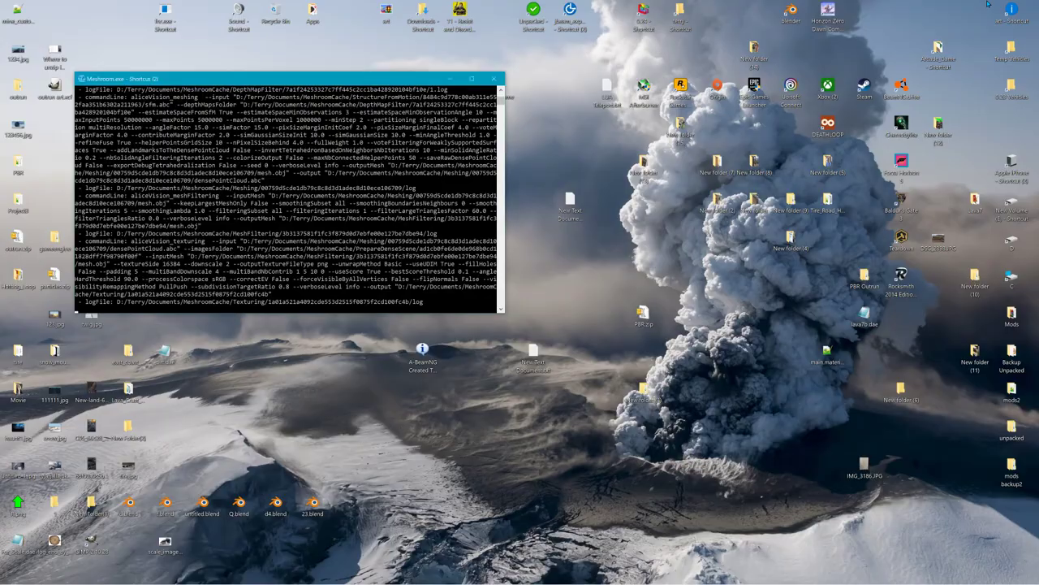
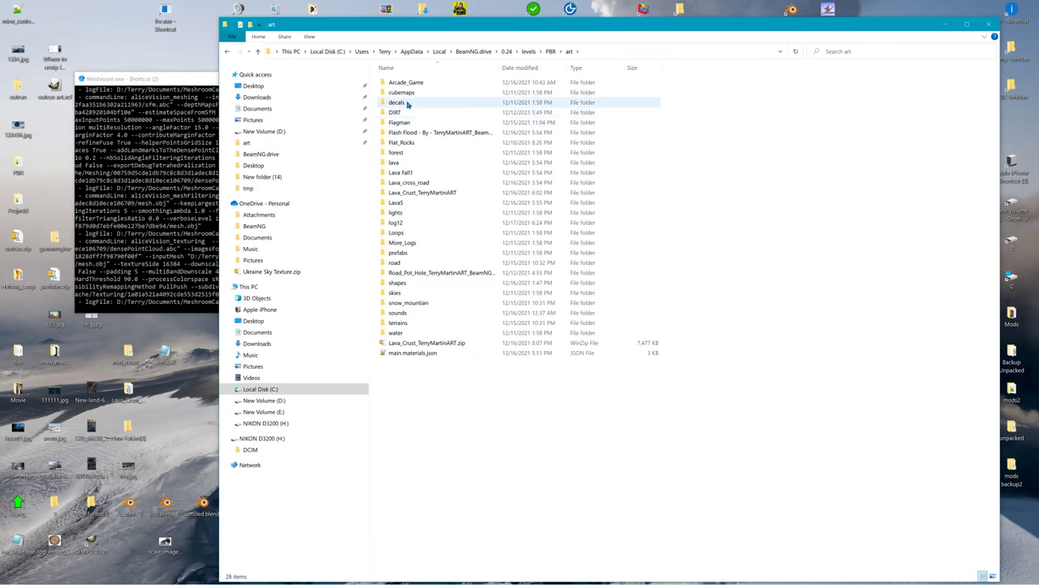
{"action": "left_click", "coordinate": [402, 113]}
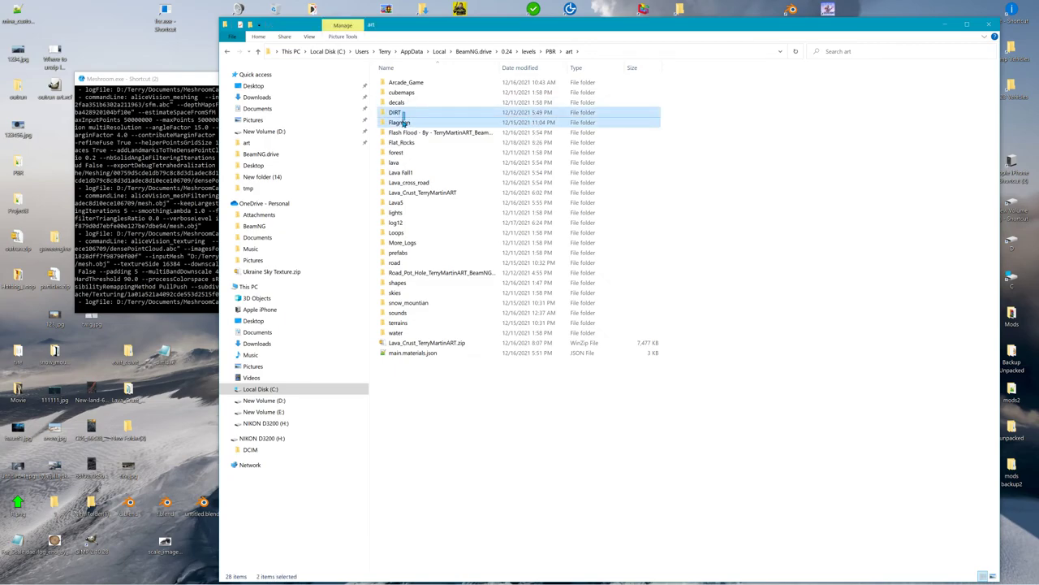
{"action": "right_click", "coordinate": [404, 116]}
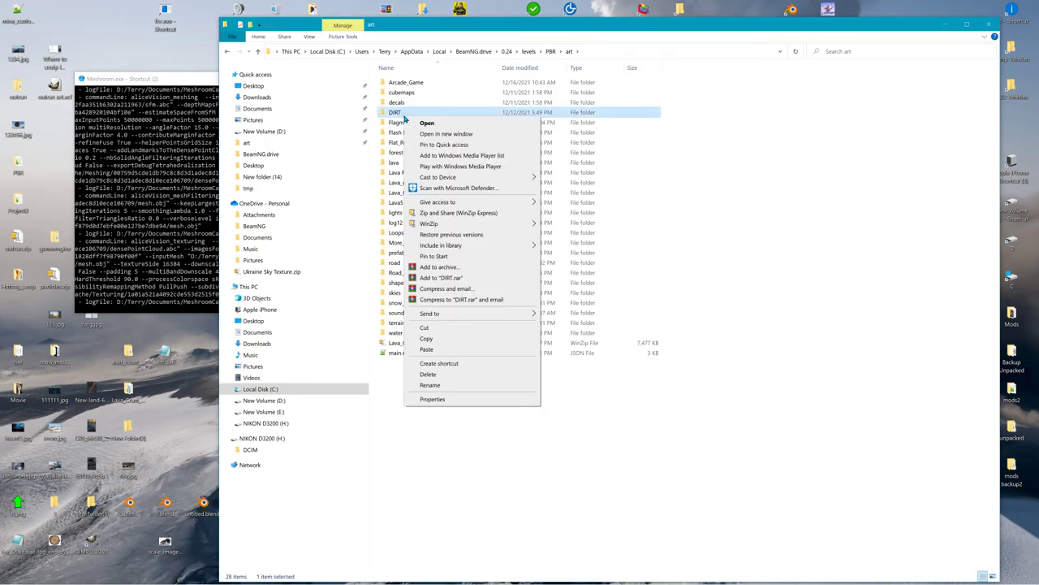
{"action": "left_click", "coordinate": [551, 51]}
{"action": "double_click", "coordinate": [408, 84]}
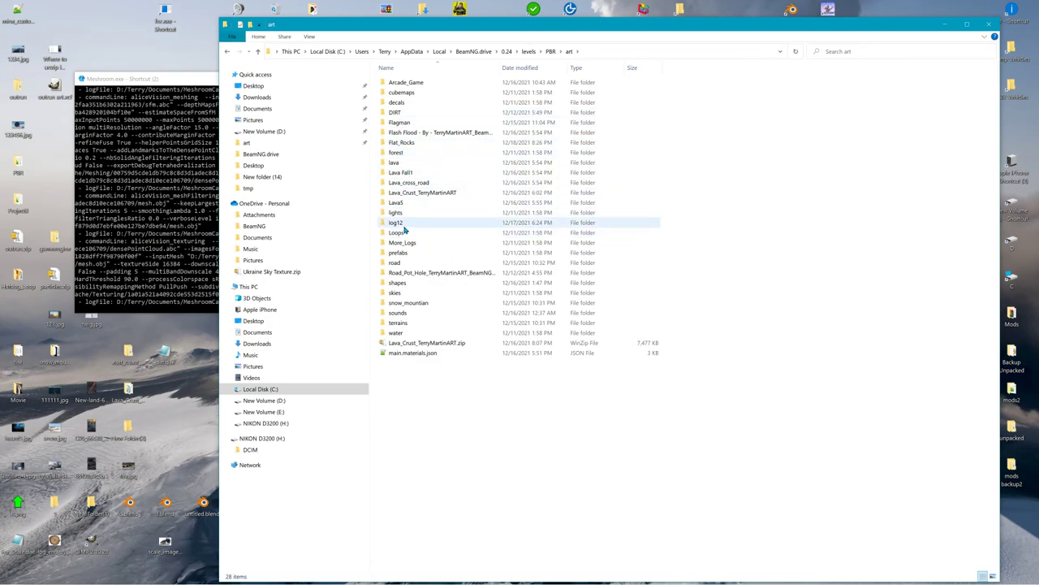
Step: Copy main.materials.json from the smallgrid level's art/Hotdog folder
{"action": "left_click", "coordinate": [528, 52]}
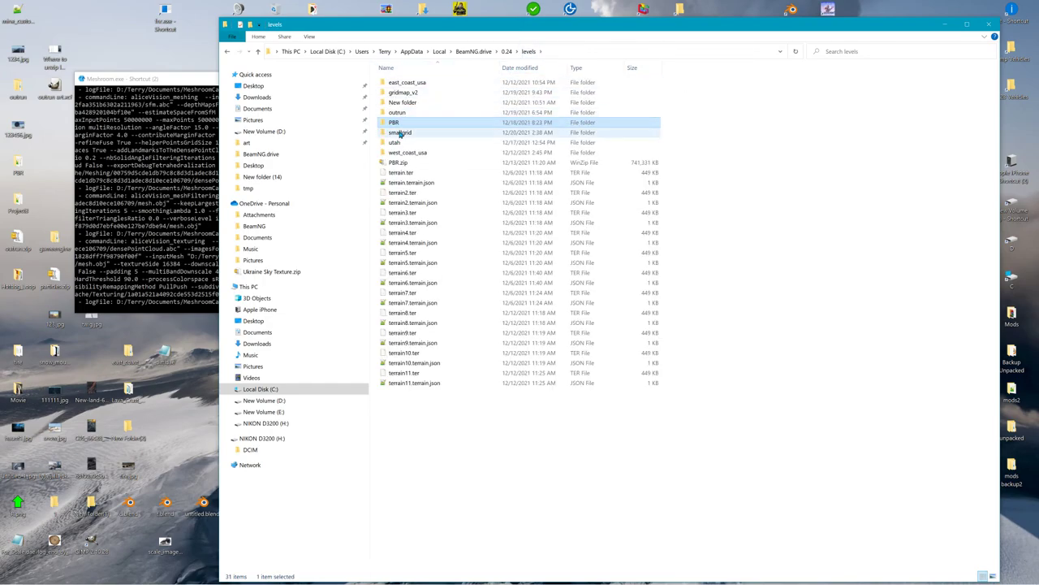
{"action": "double_click", "coordinate": [397, 133]}
{"action": "double_click", "coordinate": [400, 90]}
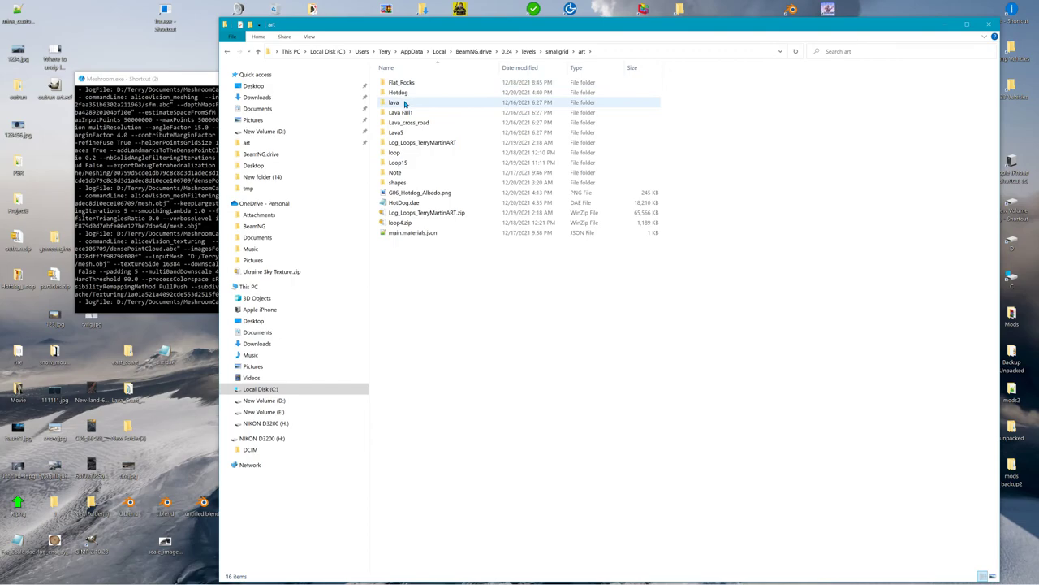
{"action": "double_click", "coordinate": [401, 92]}
{"action": "left_click", "coordinate": [399, 104]}
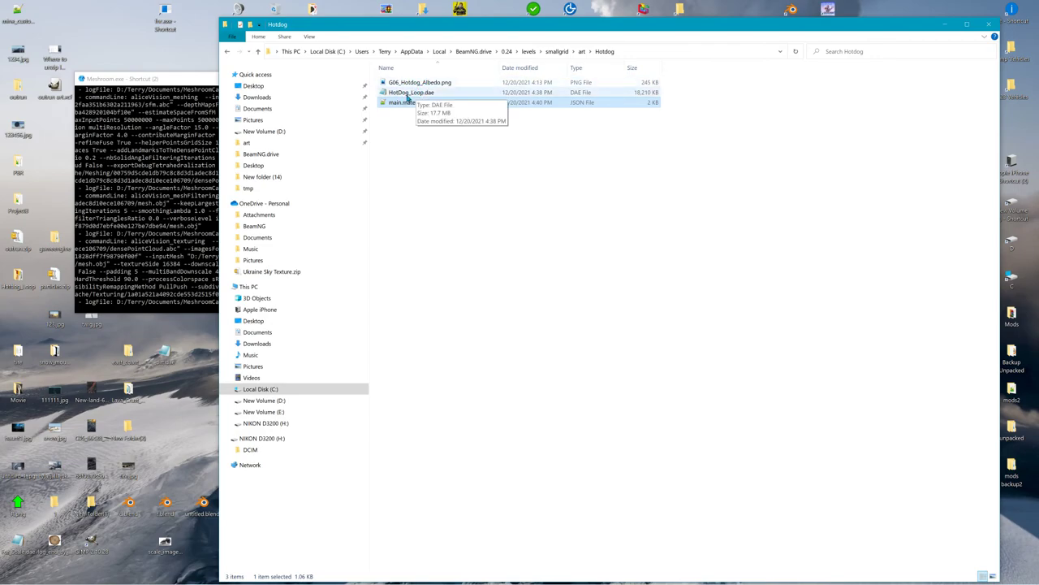
{"action": "right_click", "coordinate": [404, 107]}
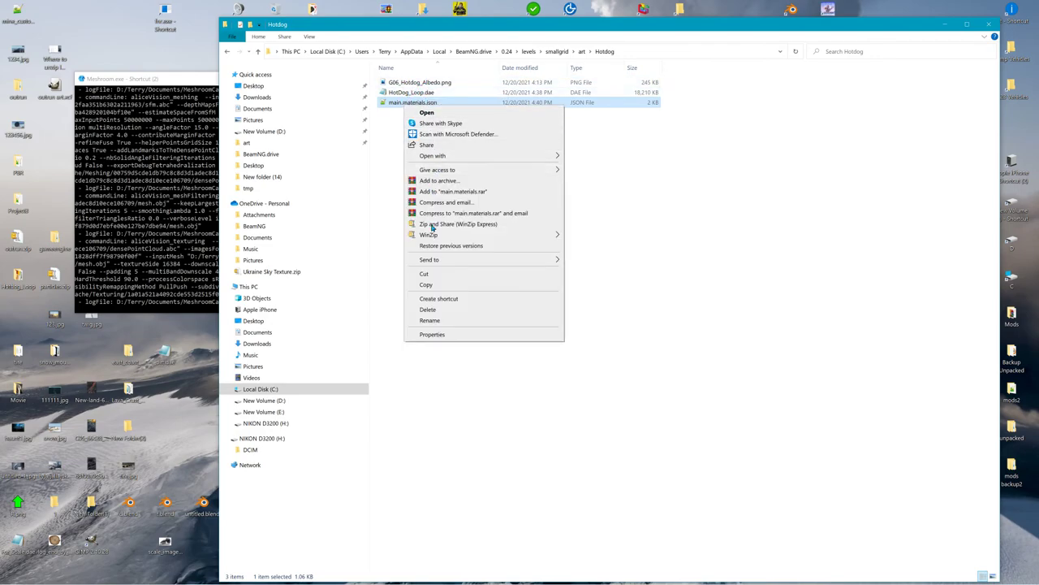
{"action": "left_click", "coordinate": [437, 286]}
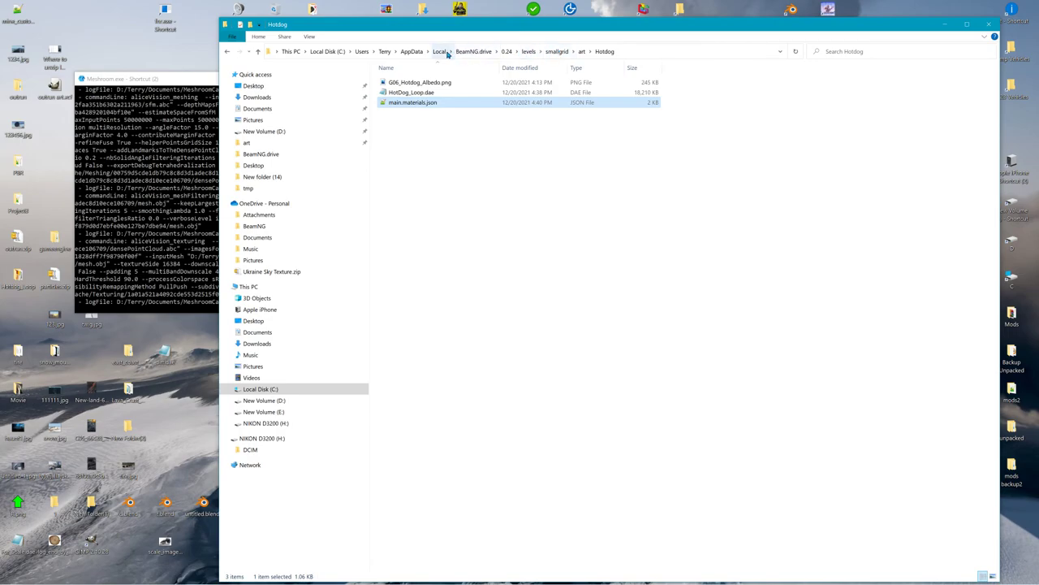
Step: Paste the copied materials file into the Hotdog_Loop folder on the Desktop
{"action": "left_click", "coordinate": [253, 87]}
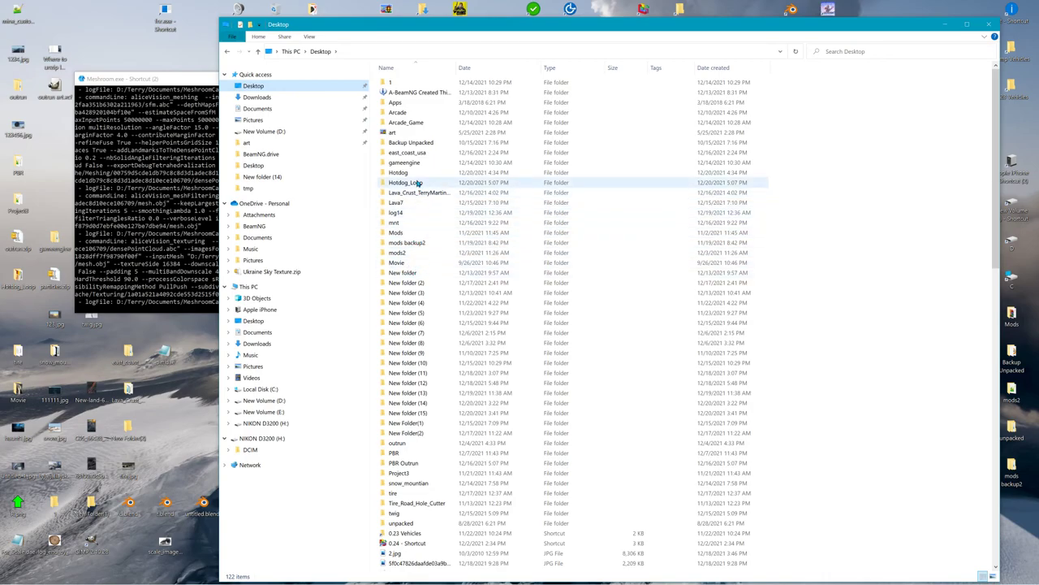
{"action": "double_click", "coordinate": [418, 184]}
{"action": "right_click", "coordinate": [427, 167]}
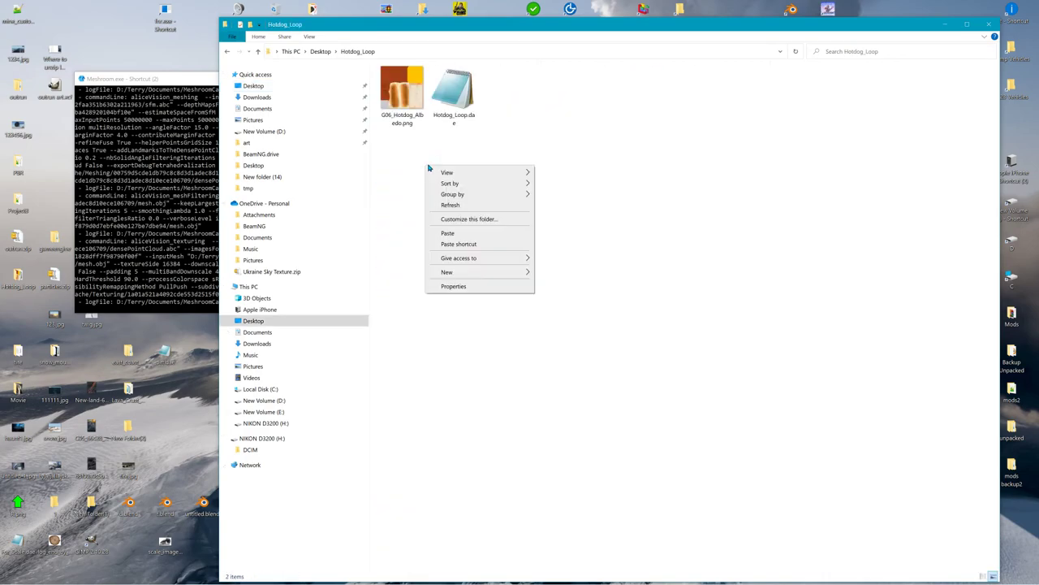
{"action": "left_click", "coordinate": [444, 234]}
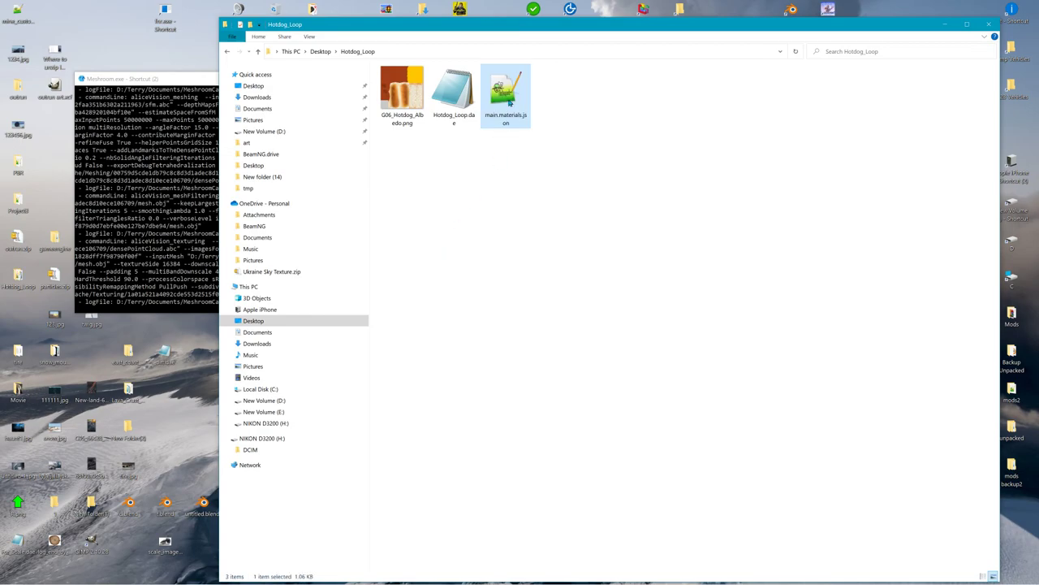
Step: Open the pasted main.materials.json in Notepad++ and highlight the texture file name in its baseColorMap entry
{"action": "double_click", "coordinate": [511, 94]}
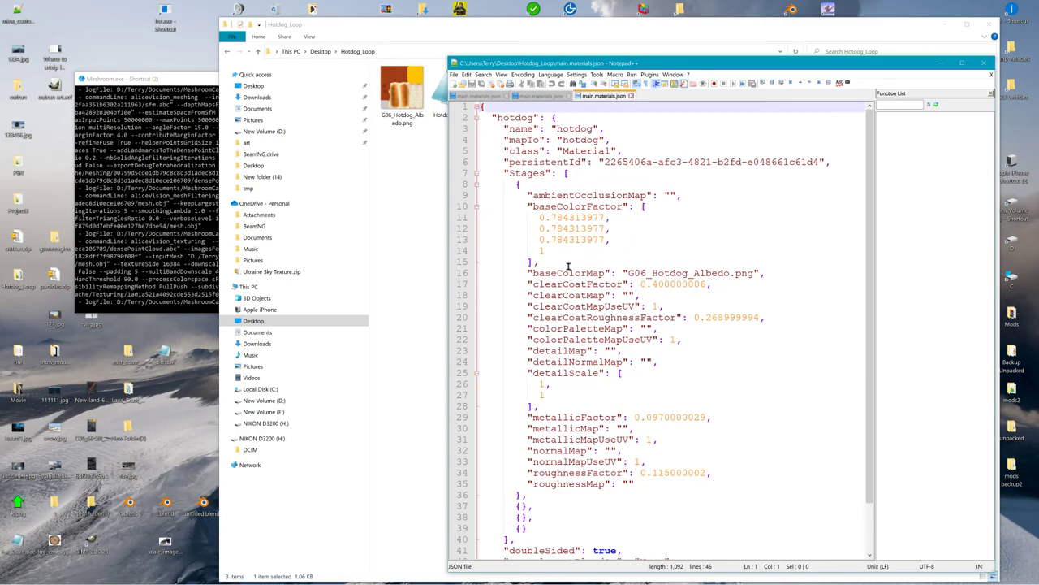
{"action": "left_click_drag", "start_coordinate": [628, 273], "coordinate": [758, 275]}
Step: Switch to Blender and inspect the hotdog material of Hotdog_Loop and the name of its base color image
{"action": "key", "text": "alt+Tab"}
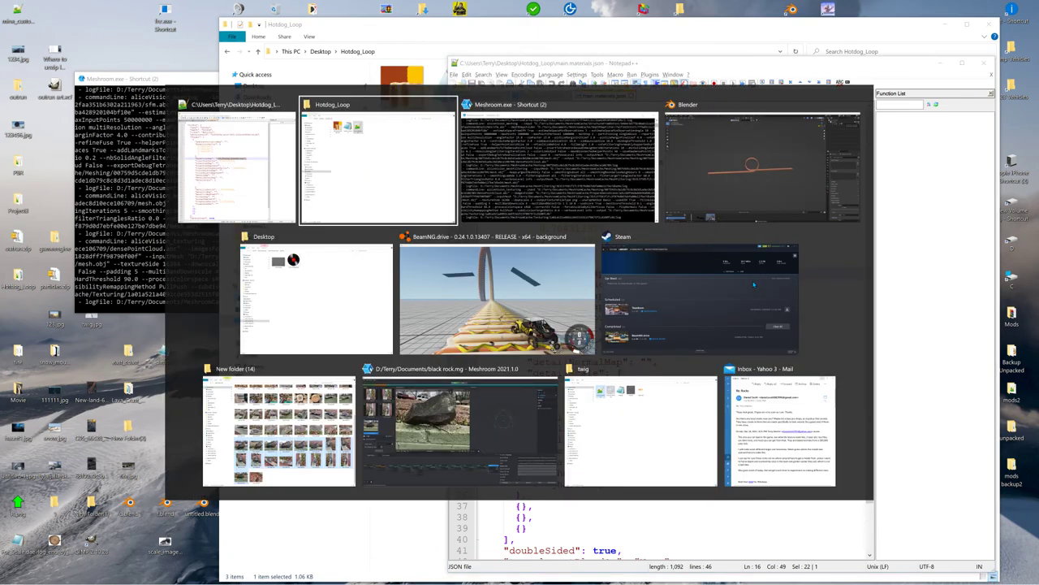
{"action": "key", "text": "alt+Tab"}
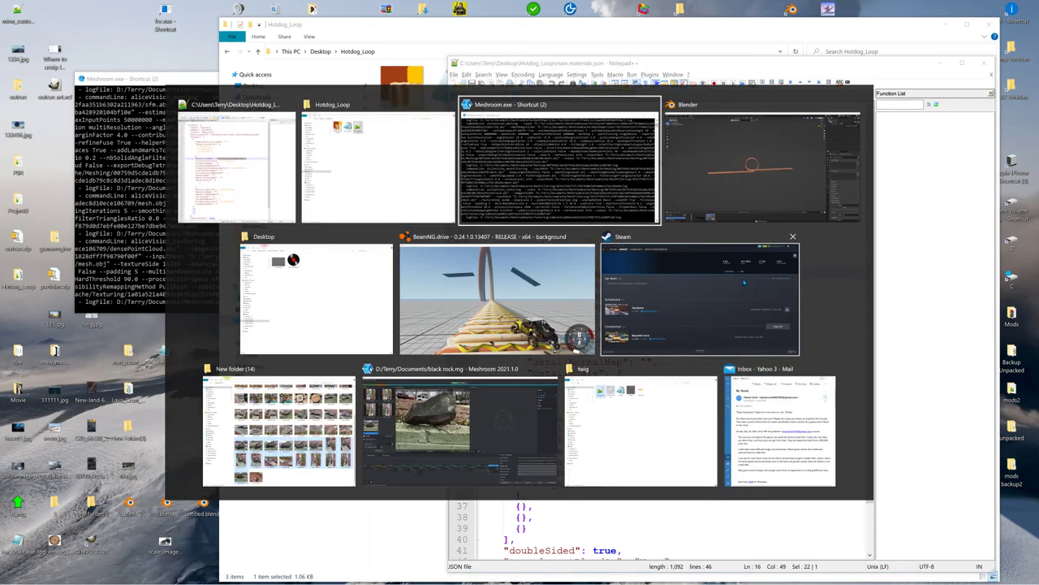
{"action": "key", "text": "alt+Tab"}
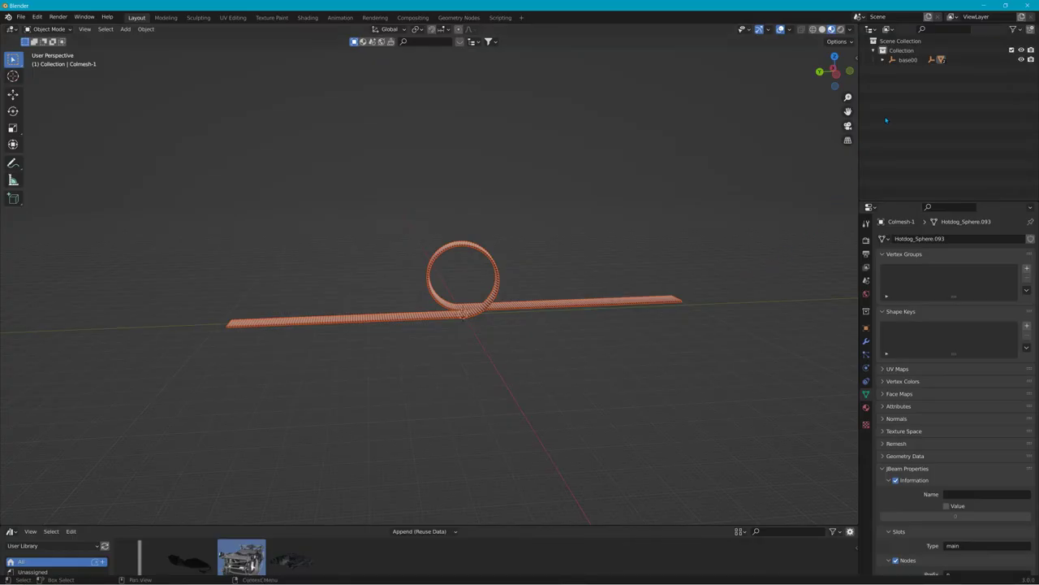
{"action": "left_click", "coordinate": [883, 60]}
{"action": "left_click", "coordinate": [892, 69]}
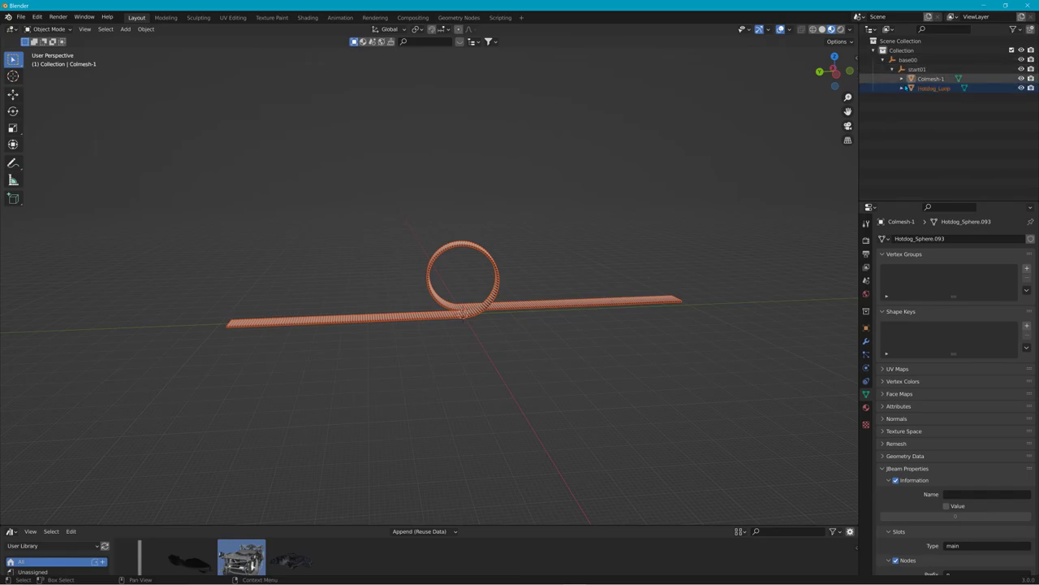
{"action": "left_click", "coordinate": [911, 89]}
{"action": "left_click", "coordinate": [901, 89]}
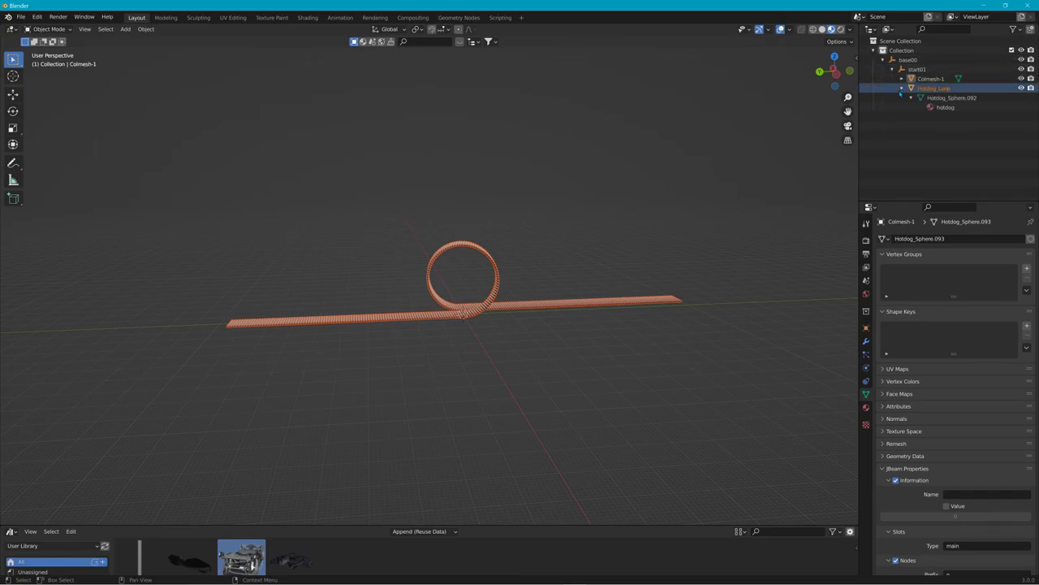
{"action": "left_click", "coordinate": [946, 108]}
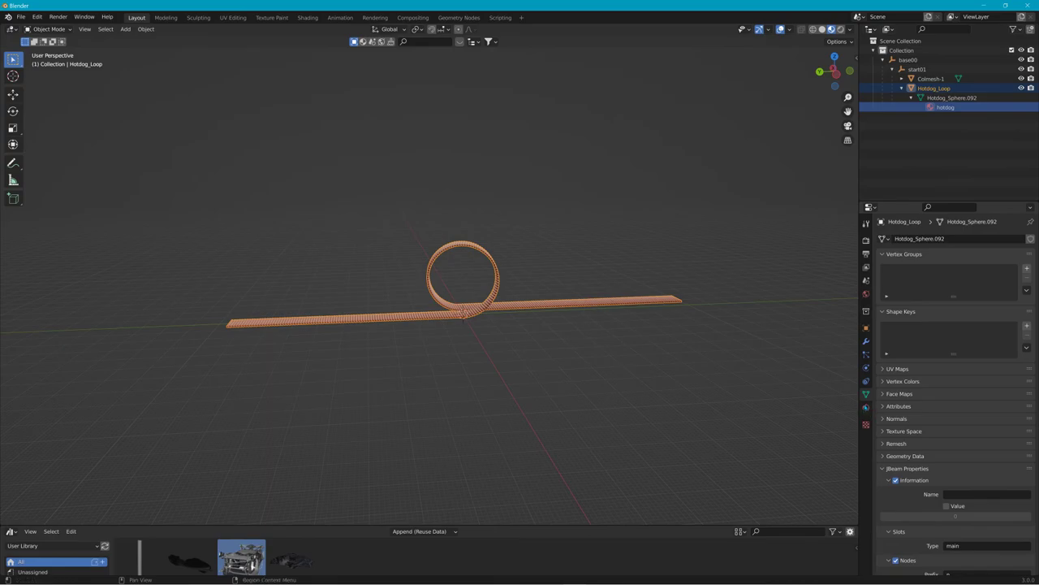
{"action": "left_click", "coordinate": [866, 407]}
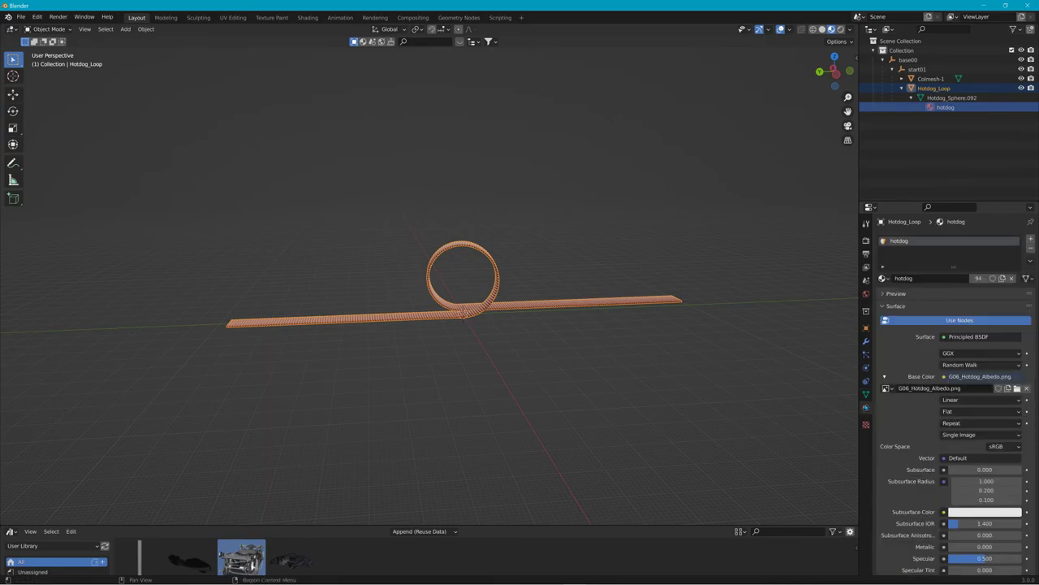
{"action": "left_click", "coordinate": [961, 389]}
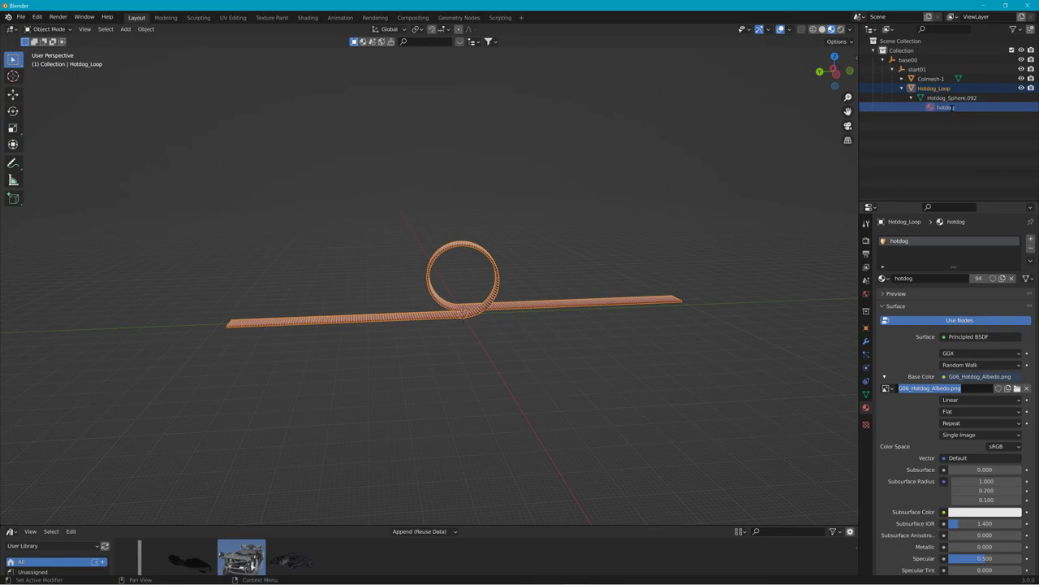
Step: Switch back to Notepad++, check the baseColorMap texture name against the material, review the remaining entries, and close the editor
{"action": "key", "text": "alt+Tab"}
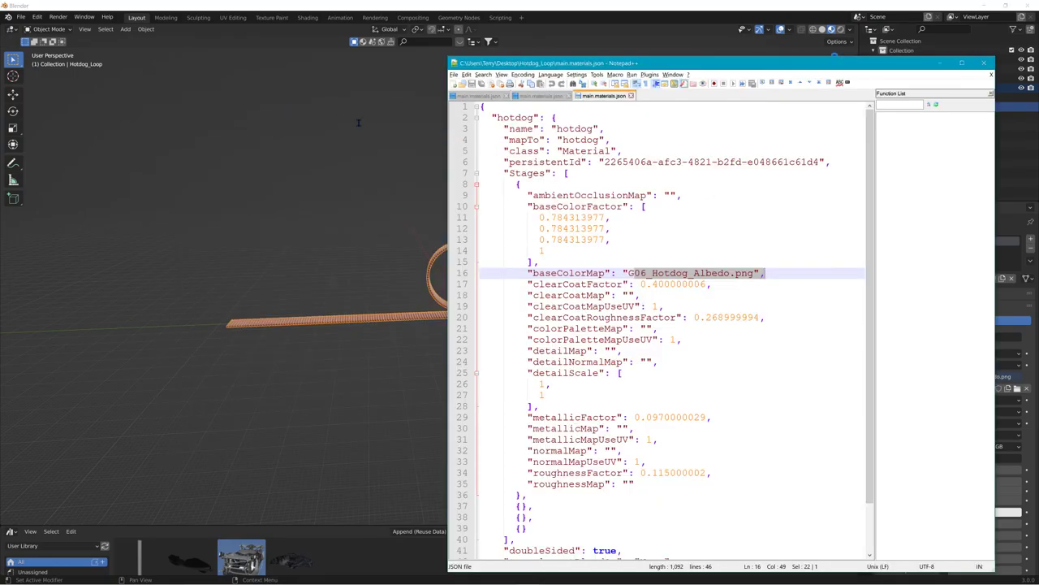
{"action": "left_click_drag", "start_coordinate": [628, 274], "coordinate": [754, 277]}
{"action": "scroll", "coordinate": [603, 444], "scroll_direction": "down", "scroll_amount": 2}
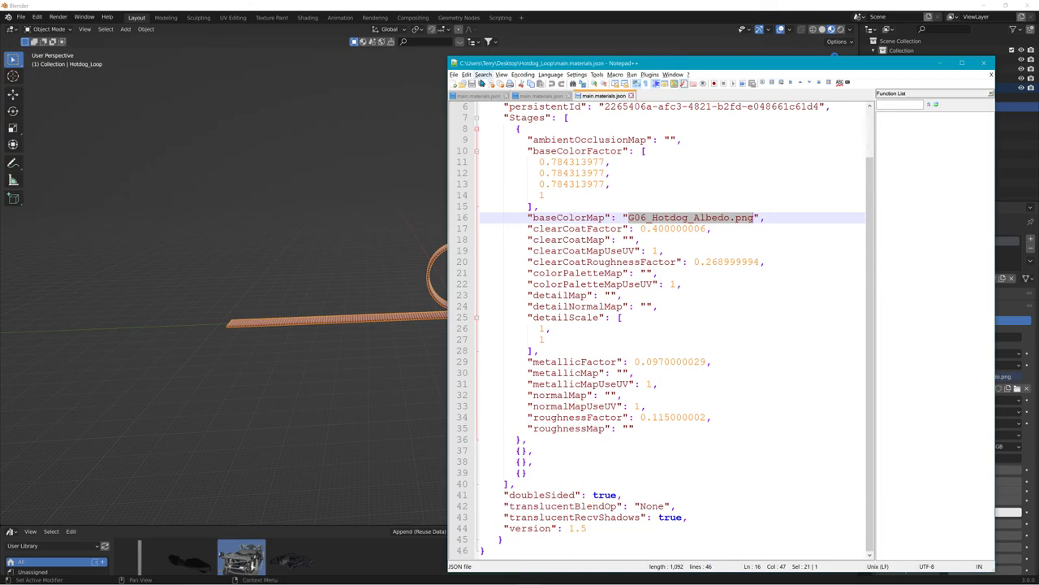
{"action": "scroll", "coordinate": [579, 108], "scroll_direction": "up", "scroll_amount": 2}
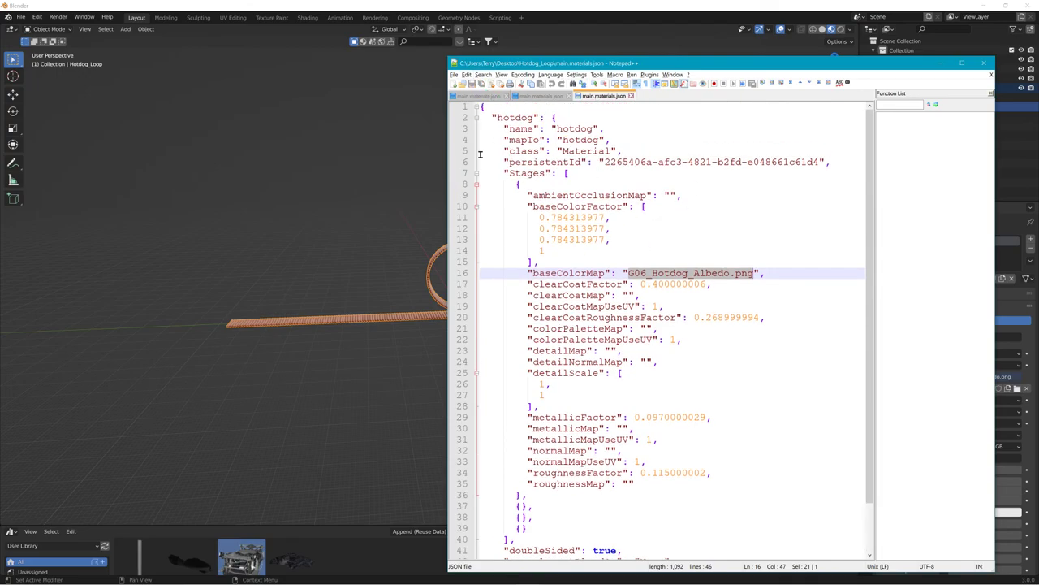
{"action": "left_click", "coordinate": [978, 63]}
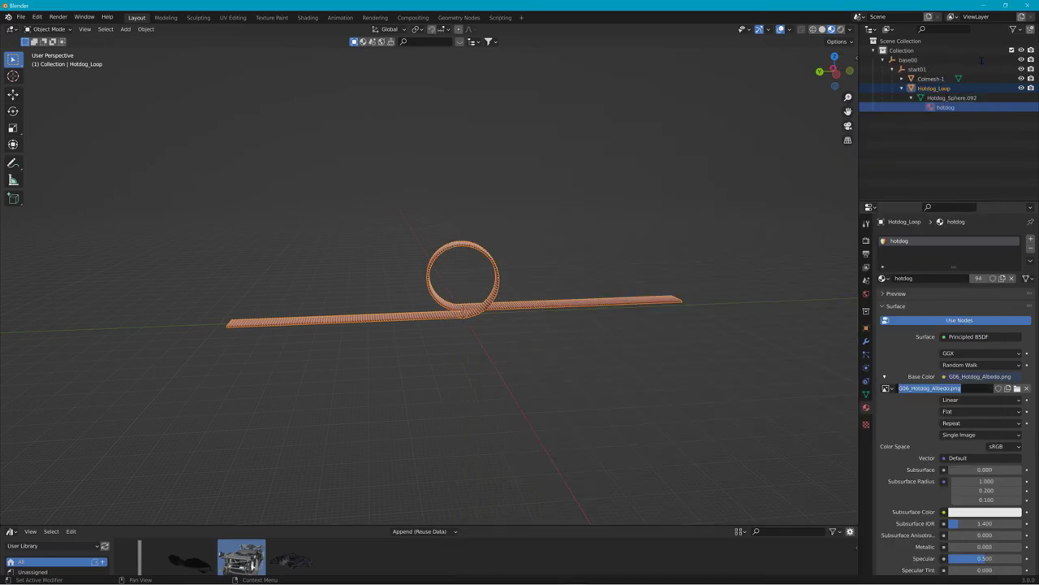
Step: Minimize Blender and copy the whole Hotdog_Loop folder from the Desktop
{"action": "left_click", "coordinate": [984, 5]}
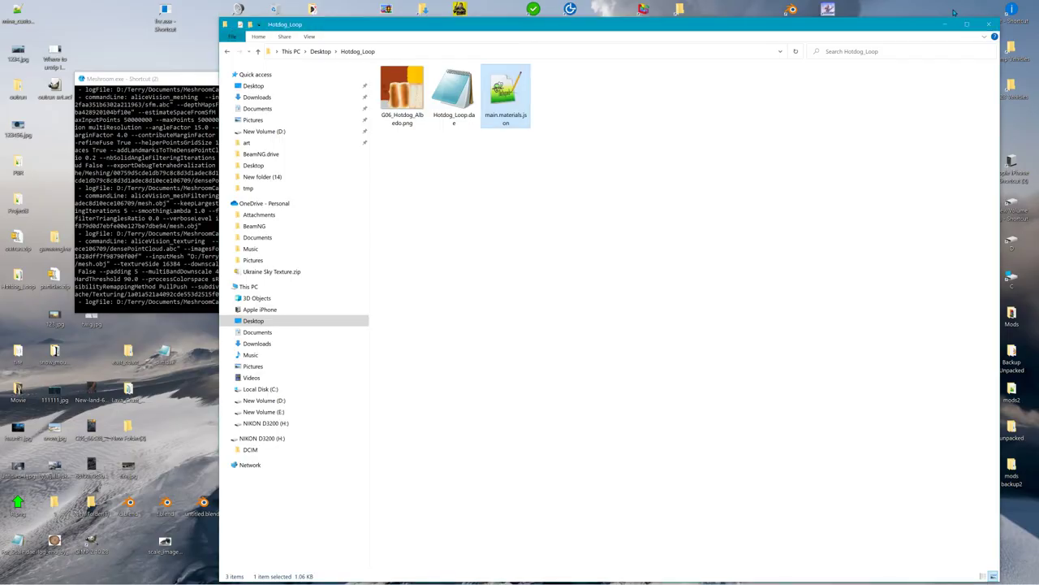
{"action": "left_click", "coordinate": [320, 52]}
{"action": "right_click", "coordinate": [407, 183]}
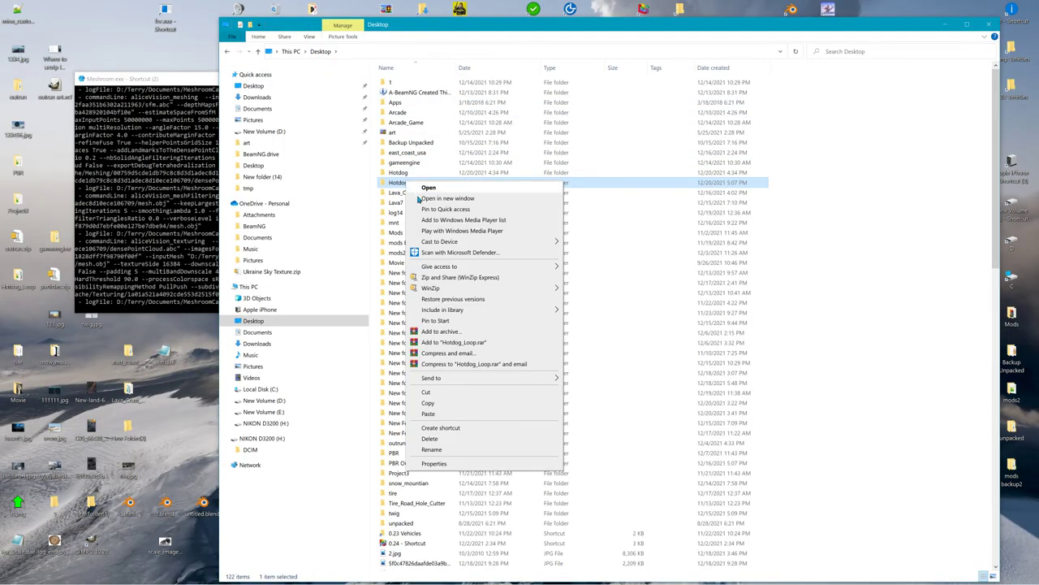
{"action": "left_click", "coordinate": [428, 403]}
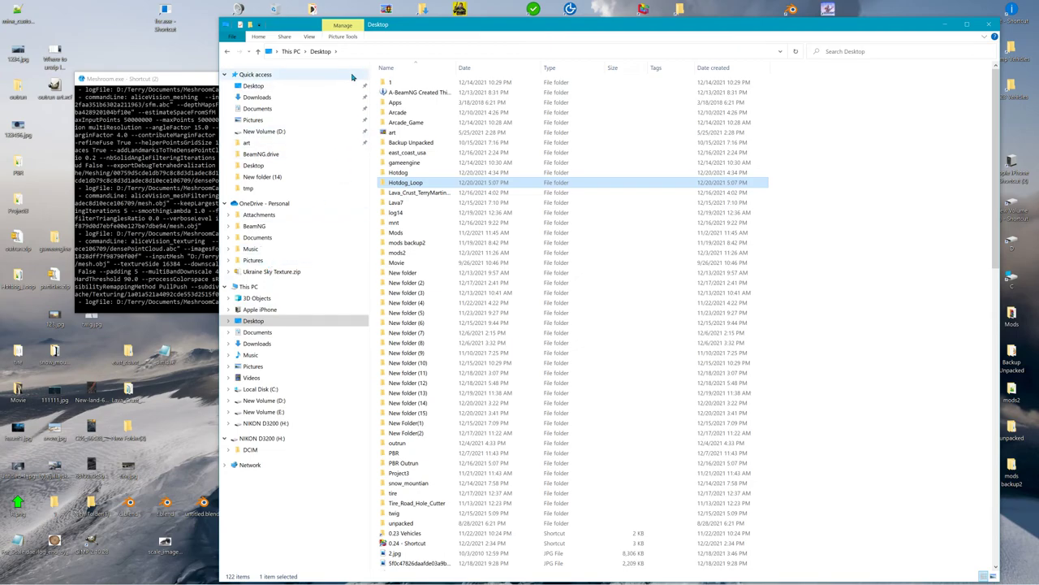
Step: Close the Desktop folder window and open the art folder of the utah level inside the BeamNG.drive 0.24 levels folder
{"action": "left_click", "coordinate": [988, 25]}
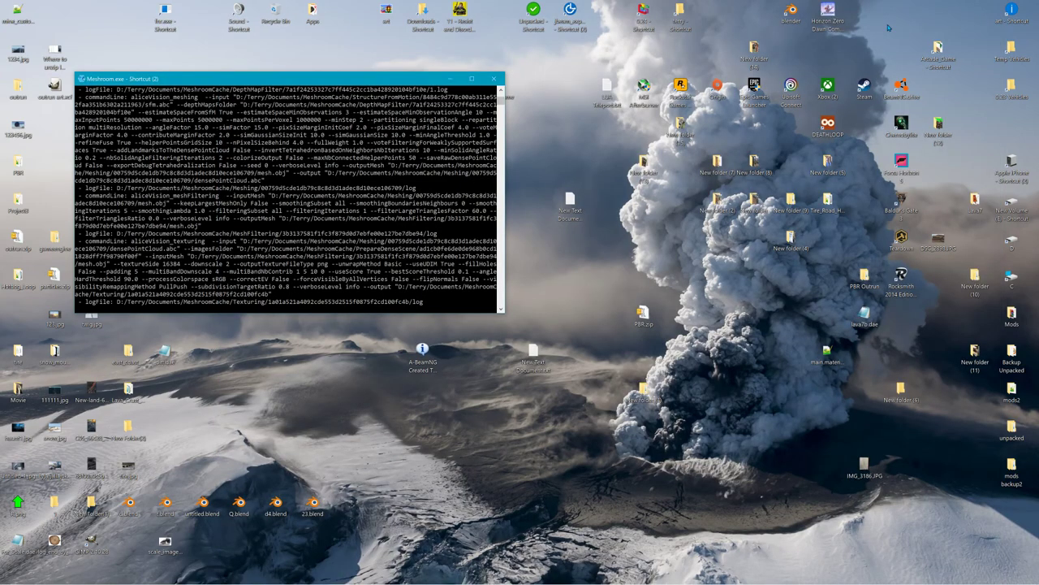
{"action": "double_click", "coordinate": [644, 16]}
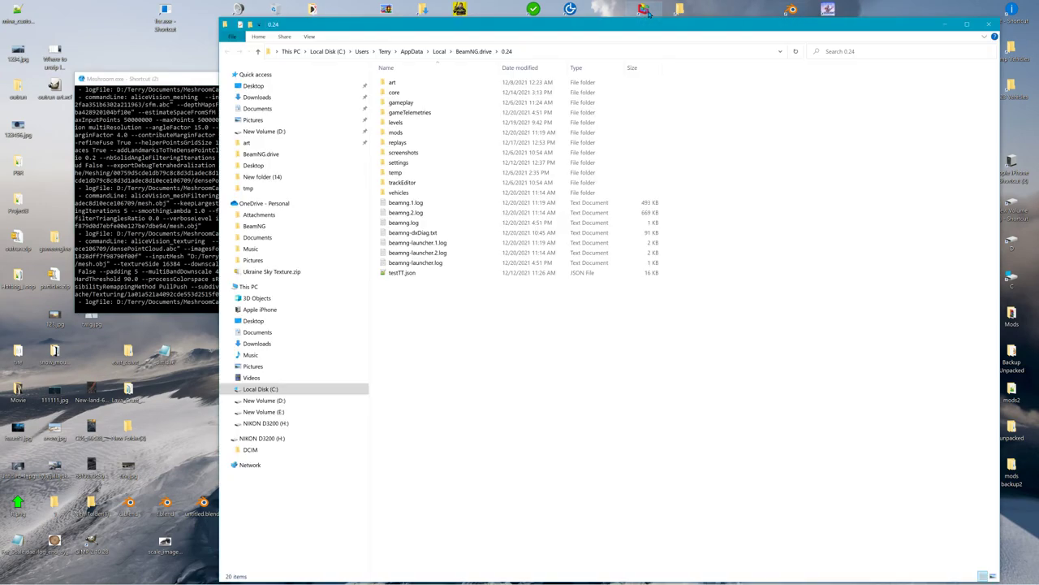
{"action": "double_click", "coordinate": [406, 123]}
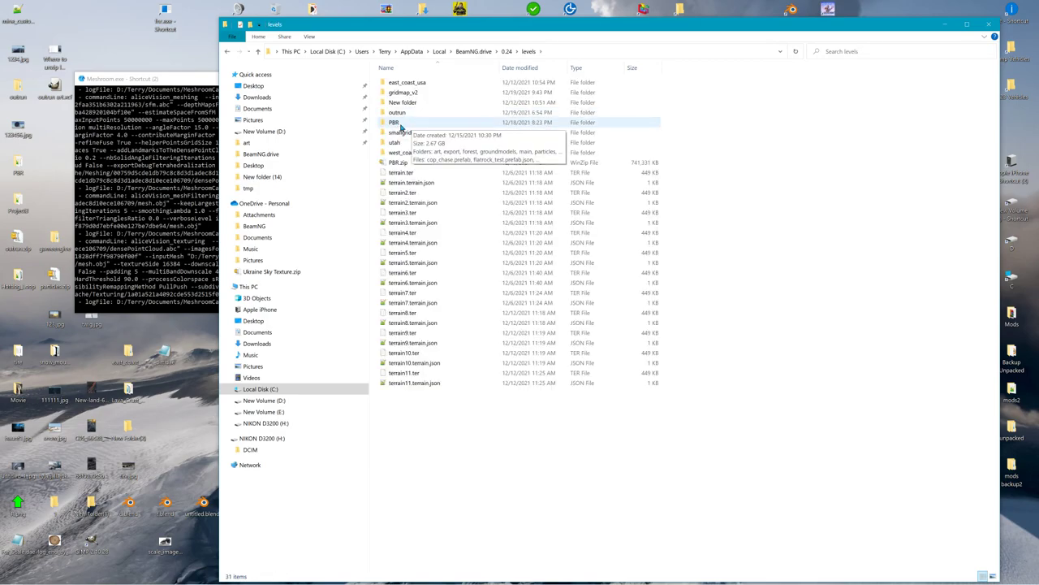
{"action": "double_click", "coordinate": [394, 123]}
{"action": "left_click", "coordinate": [529, 52]}
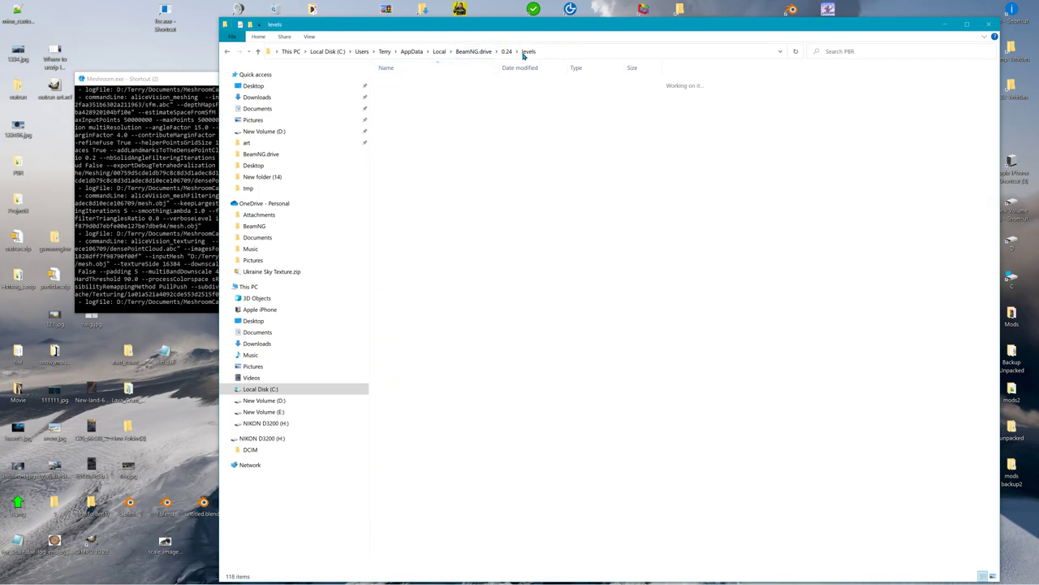
{"action": "double_click", "coordinate": [402, 146]}
{"action": "double_click", "coordinate": [394, 83]}
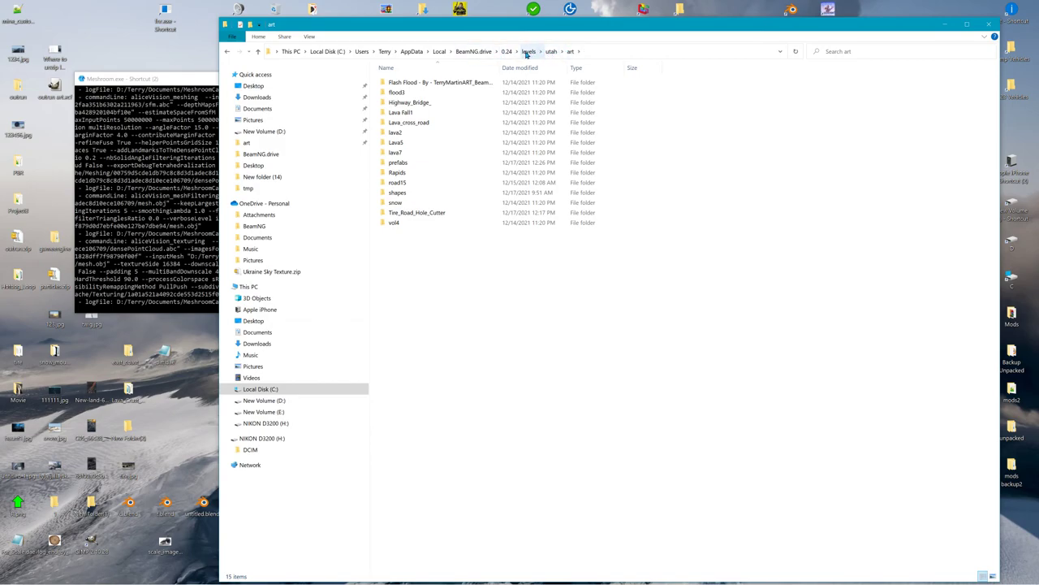
Step: Switch to BeamNG.drive, show the current level in the World Editor, and minimize the game to return to the file window
{"action": "mouse_move", "coordinate": [487, 582]}
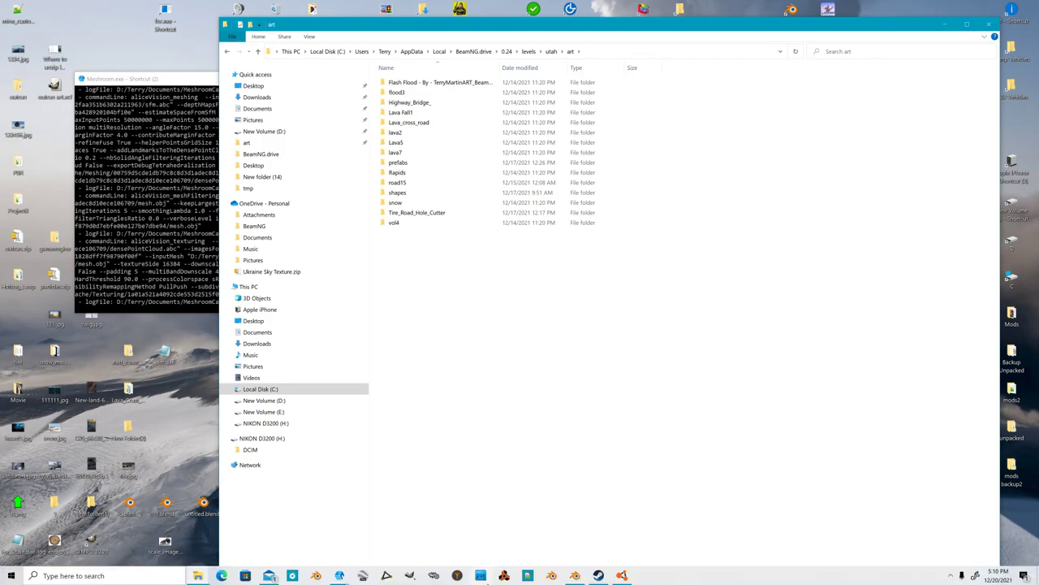
{"action": "left_click", "coordinate": [629, 574]}
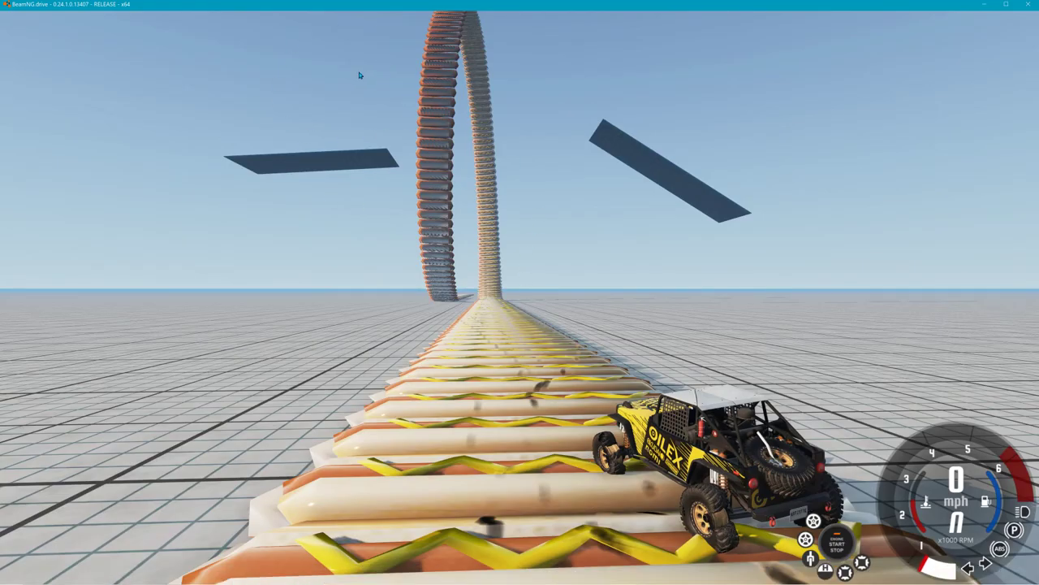
{"action": "key", "text": "F11"}
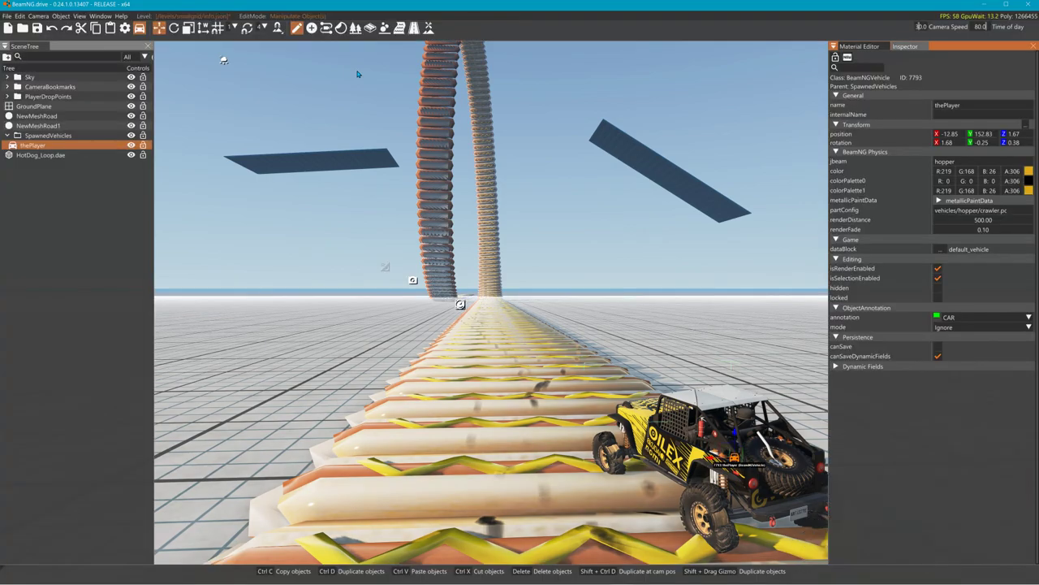
{"action": "left_click", "coordinate": [37, 29]}
{"action": "left_click", "coordinate": [981, 5]}
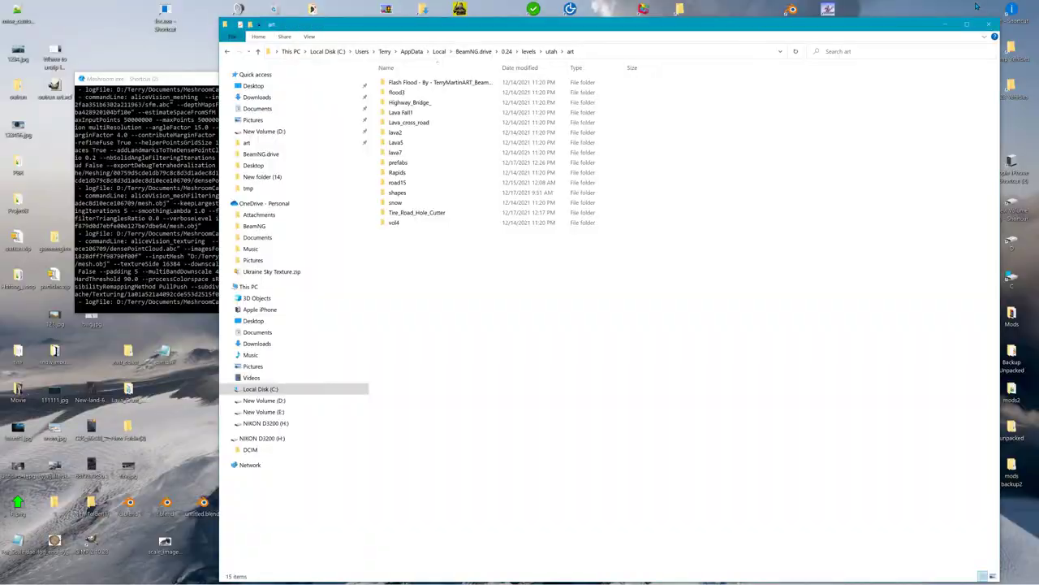
Step: Return to the levels folder, reopen the utah level's art folder, and paste the copied Hotdog_Loop folder into it
{"action": "left_click", "coordinate": [528, 51]}
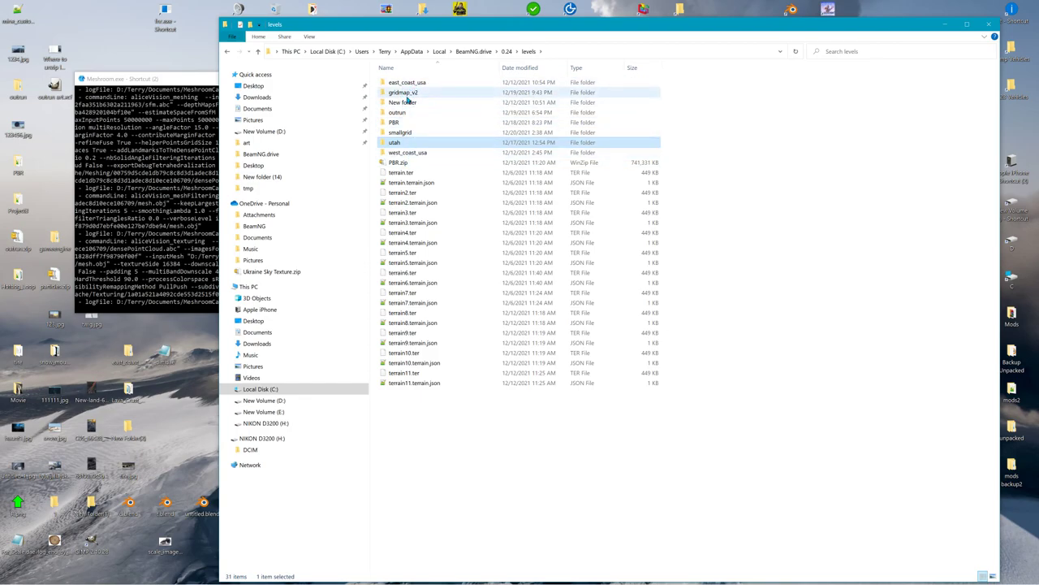
{"action": "double_click", "coordinate": [397, 143]}
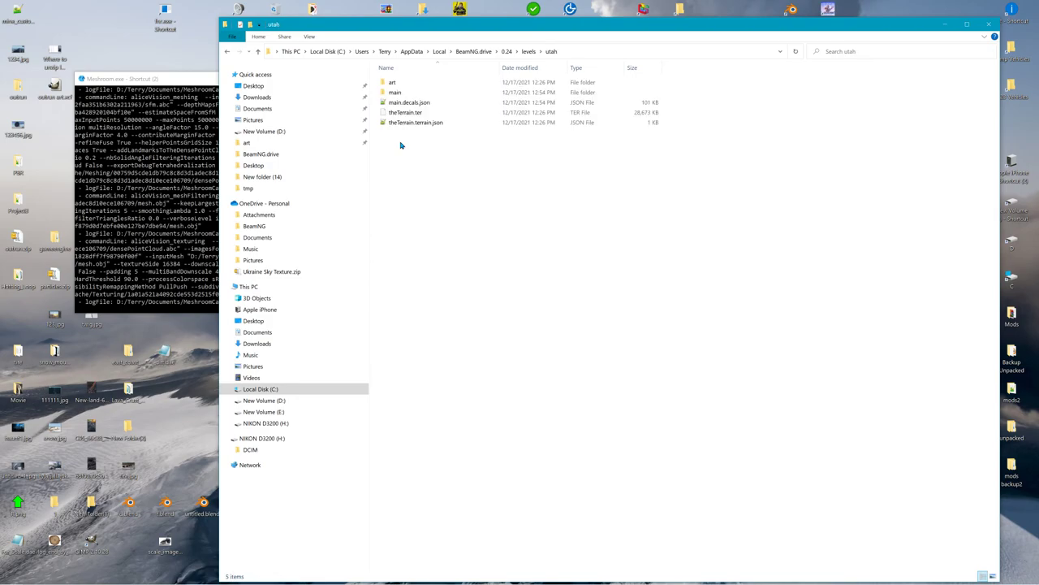
{"action": "double_click", "coordinate": [398, 85]}
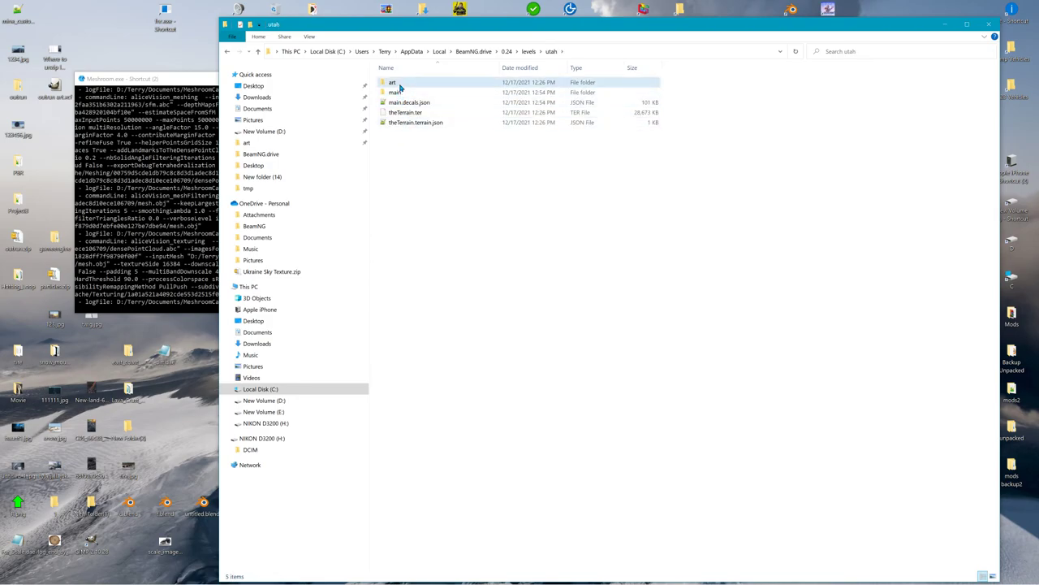
{"action": "right_click", "coordinate": [414, 244]}
{"action": "left_click", "coordinate": [455, 310]}
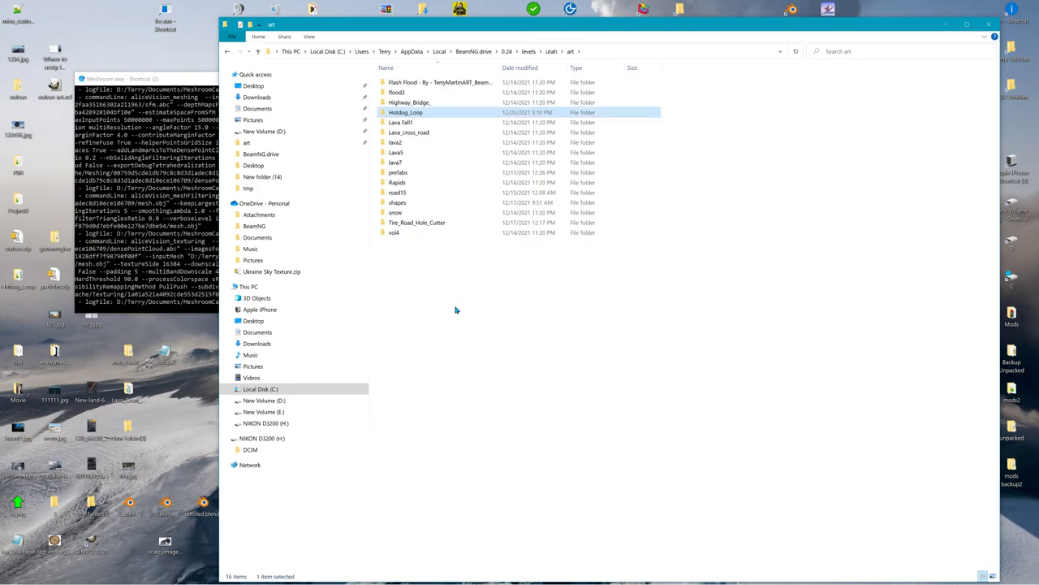
Step: Check the files in the pasted Hotdog_Loop folder, return to the utah folder, and close the file window
{"action": "double_click", "coordinate": [405, 114]}
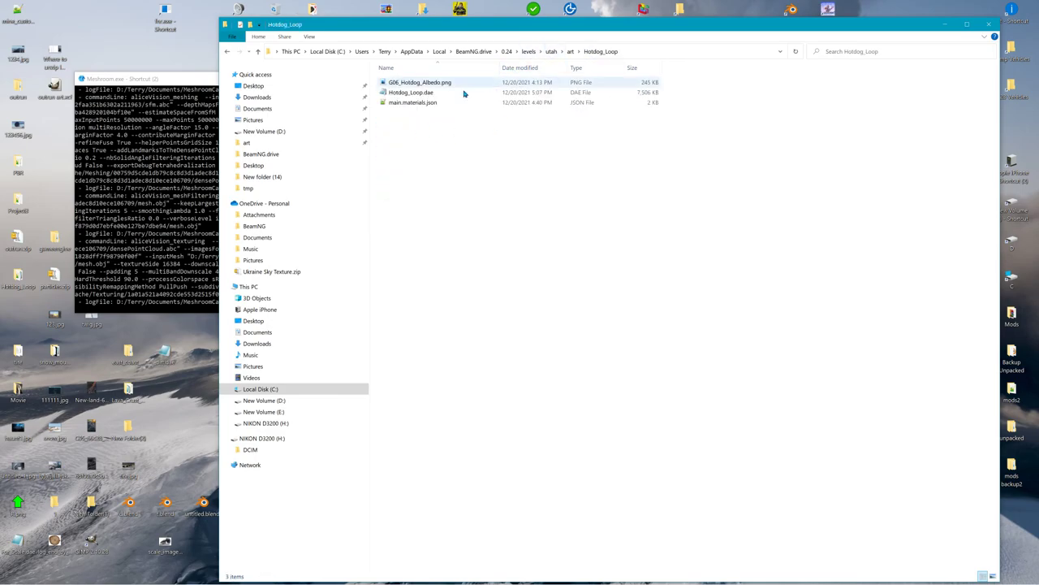
{"action": "left_click", "coordinate": [572, 52]}
{"action": "left_click", "coordinate": [551, 52]}
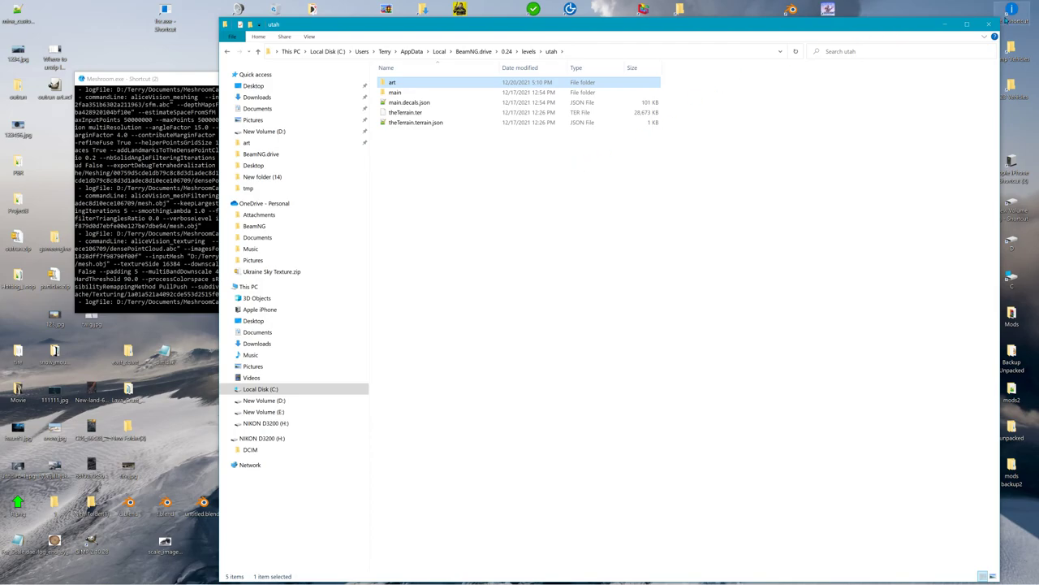
{"action": "left_click", "coordinate": [988, 23]}
Step: Switch to BeamNG.drive, examine the hotdog loop from the side in the World Editor, and clear the vehicle selection
{"action": "left_click", "coordinate": [622, 575]}
{"action": "mouse_move", "coordinate": [592, 174]}
{"action": "right_mouse_down"}
{"action": "mouse_move", "coordinate": [650, 81]}
{"action": "mouse_move", "coordinate": [666, 121]}
{"action": "mouse_move", "coordinate": [593, 134]}
{"action": "mouse_move", "coordinate": [593, 69]}
{"action": "mouse_move", "coordinate": [596, 91]}
{"action": "mouse_move", "coordinate": [536, 163]}
{"action": "mouse_move", "coordinate": [536, 235]}
{"action": "mouse_move", "coordinate": [584, 259]}
{"action": "mouse_move", "coordinate": [471, 247]}
{"action": "mouse_move", "coordinate": [487, 250]}
{"action": "mouse_move", "coordinate": [569, 179]}
{"action": "mouse_move", "coordinate": [674, 155]}
{"action": "mouse_move", "coordinate": [981, 158]}
{"action": "mouse_move", "coordinate": [918, 174]}
{"action": "mouse_move", "coordinate": [598, 160]}
{"action": "right_mouse_up"}
{"action": "key", "text": "w"}
{"action": "key", "text": "w"}
{"action": "key", "text": "s"}
{"action": "key", "text": "d"}
{"action": "key", "text": "a"}
{"action": "key", "text": "d"}
{"action": "key", "text": "s"}
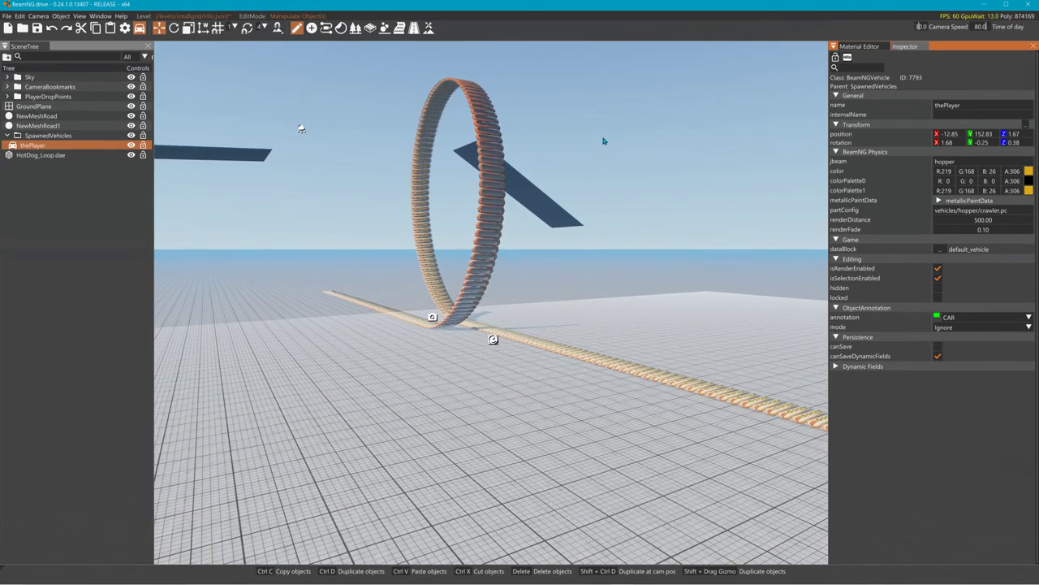
{"action": "left_click", "coordinate": [593, 143]}
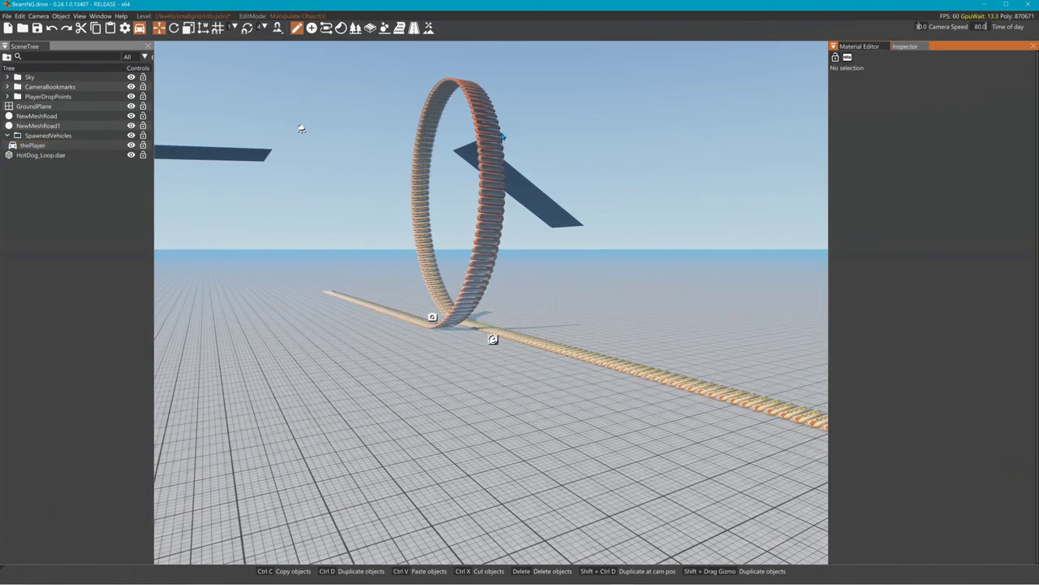
Step: Leave the World Editor and load the Utah, USA freeroam map at the West Highway spawn point, without saving the edited level
{"action": "key", "text": "F11"}
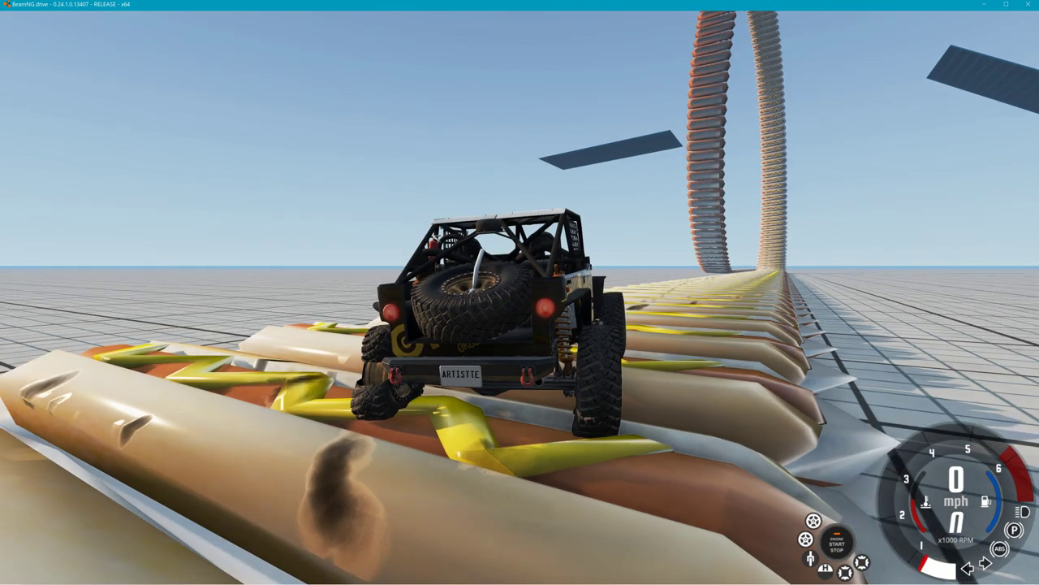
{"action": "key", "text": "Escape"}
{"action": "left_click", "coordinate": [240, 21]}
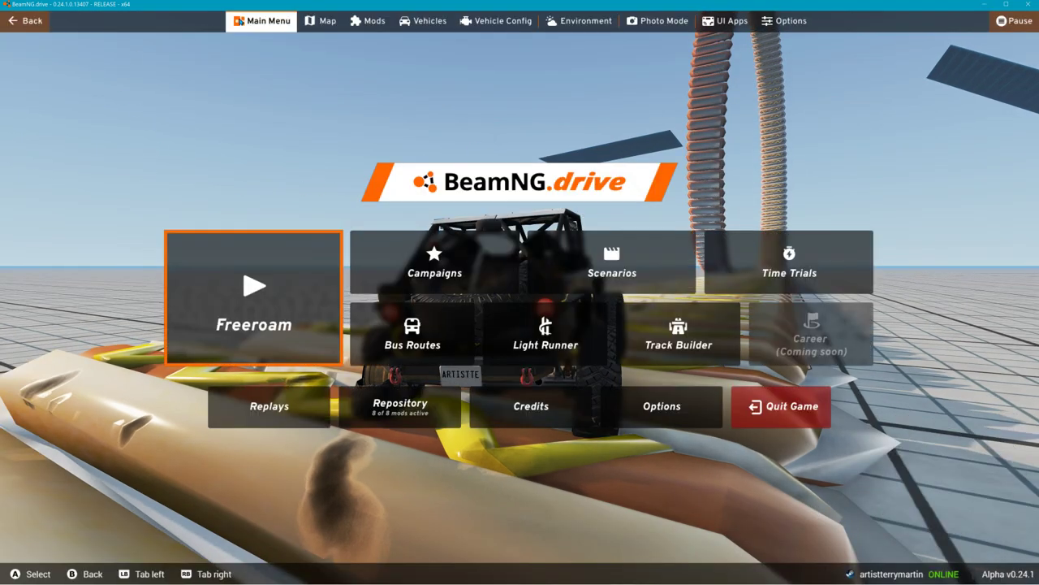
{"action": "left_click", "coordinate": [225, 312]}
{"action": "scroll", "coordinate": [90, 487], "scroll_direction": "down", "scroll_amount": 1}
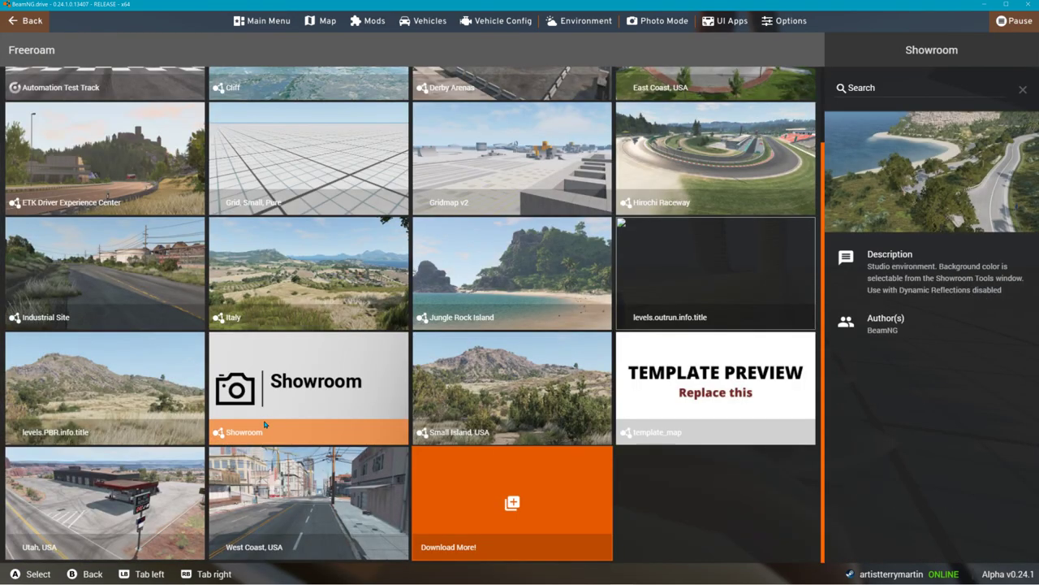
{"action": "left_click", "coordinate": [96, 517]}
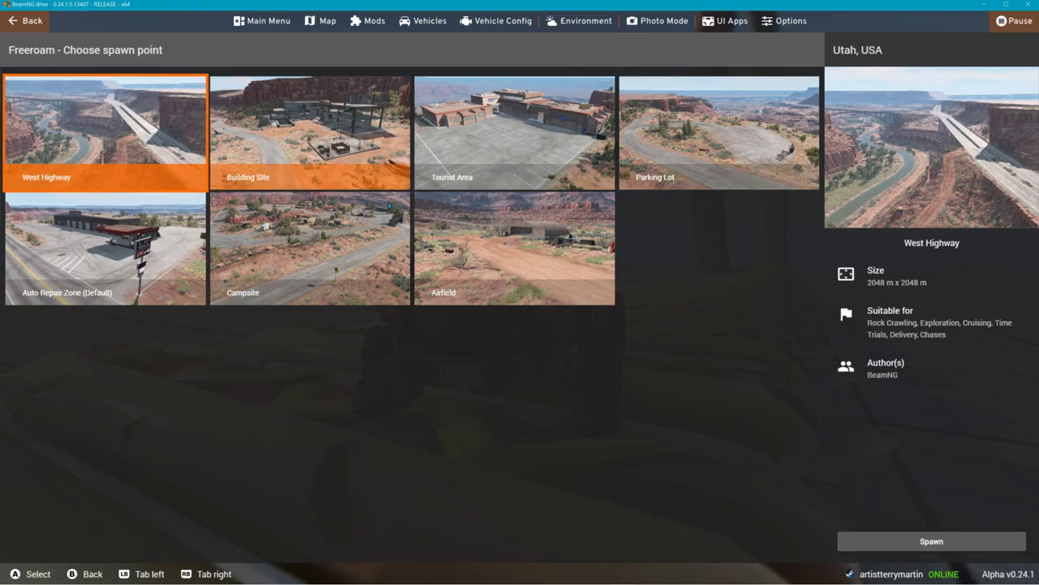
{"action": "left_click", "coordinate": [947, 545]}
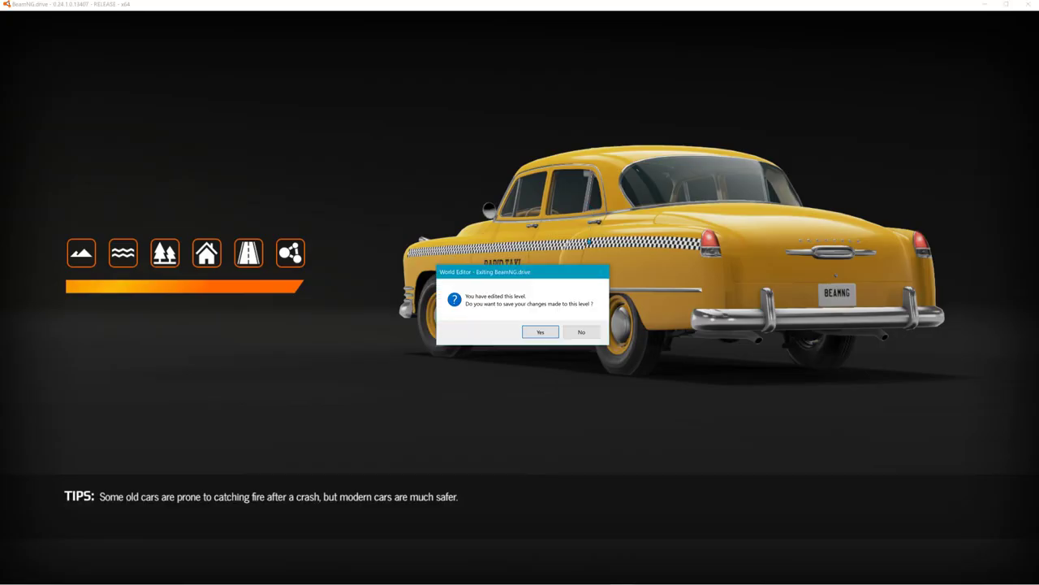
{"action": "left_click", "coordinate": [586, 334]}
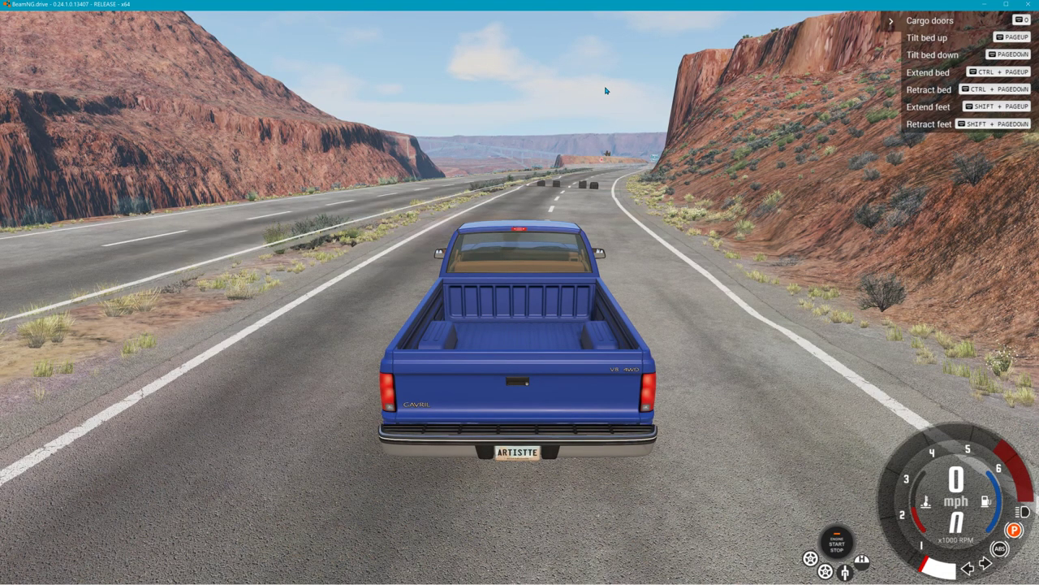
Step: Open the World Editor in the Utah level and start creating a new material from the Material Editor
{"action": "key", "text": "F11"}
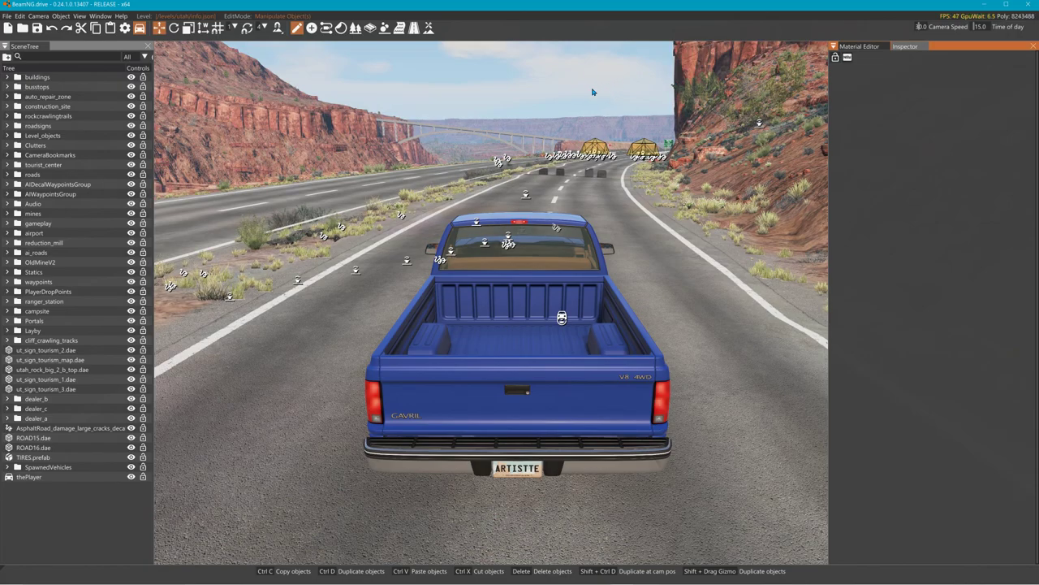
{"action": "left_click", "coordinate": [869, 48]}
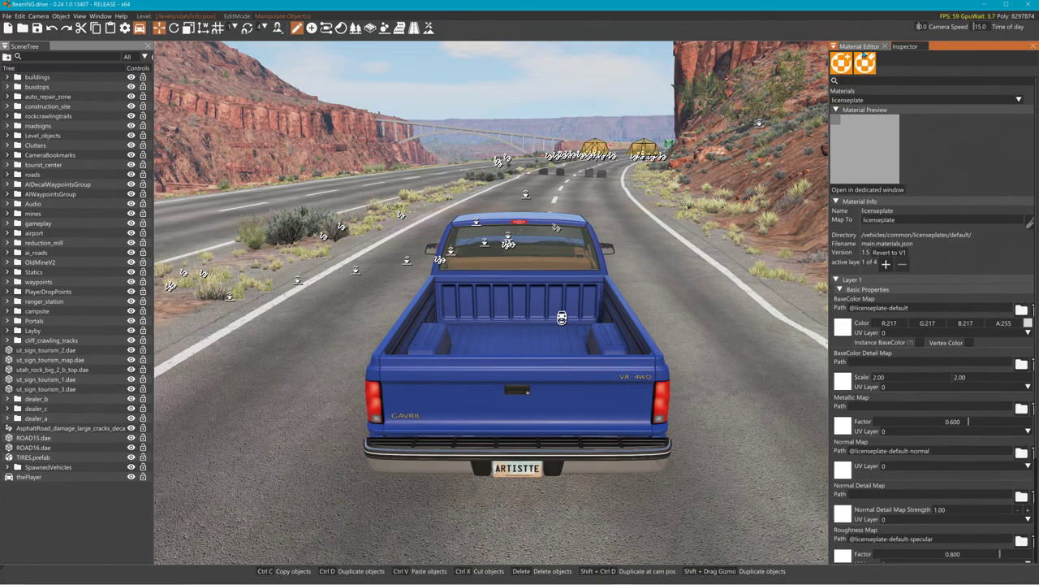
{"action": "left_click", "coordinate": [842, 63]}
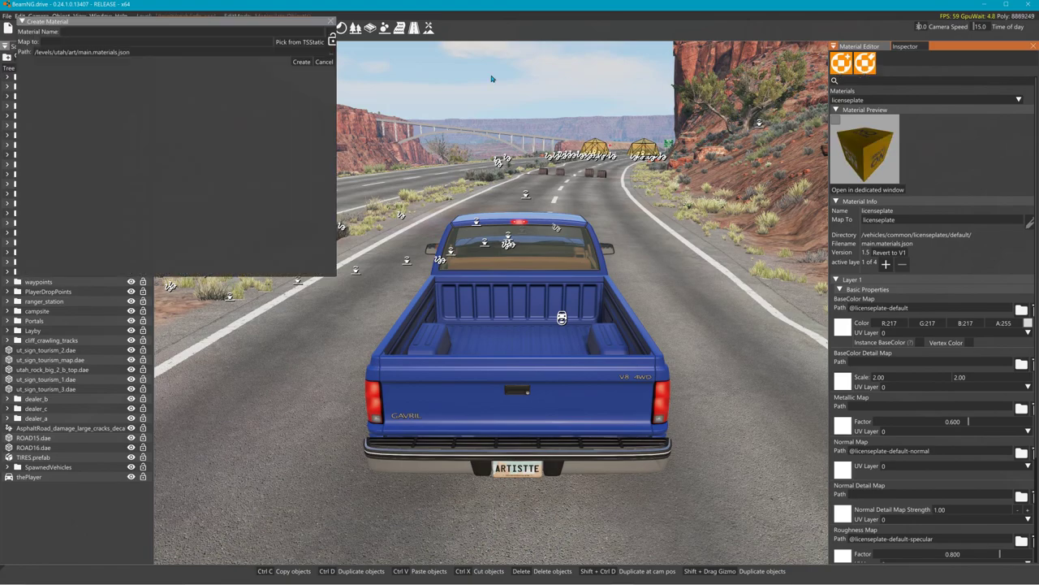
{"action": "left_click", "coordinate": [76, 31]}
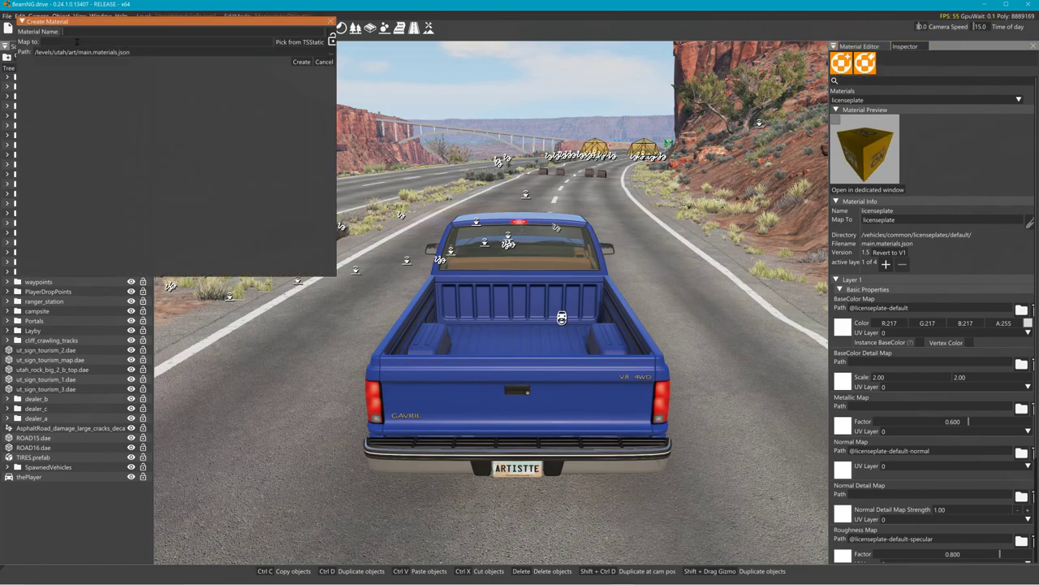
Step: Switch to Blender to check the hotdog material name and its base color image, and return to BeamNG.drive
{"action": "key", "text": "alt+Tab"}
{"action": "key", "text": "alt+Tab"}
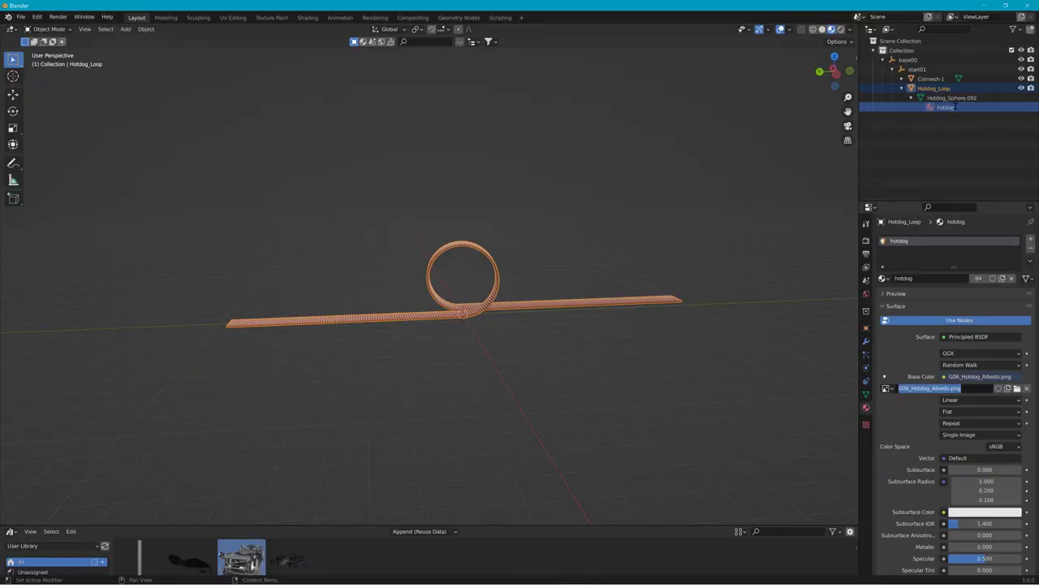
{"action": "key", "text": "alt+Tab"}
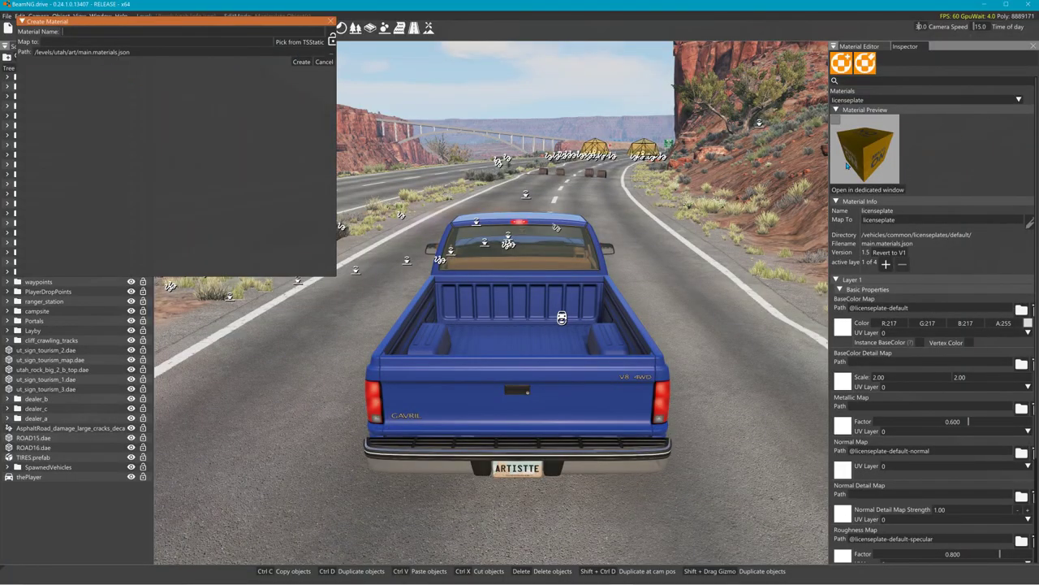
Step: Locate G06_Hotdog_Albedo.png in the Utah level's Hotdog_Loop folder for the base color map, and cancel without assigning it or creating the material
{"action": "left_click", "coordinate": [845, 329]}
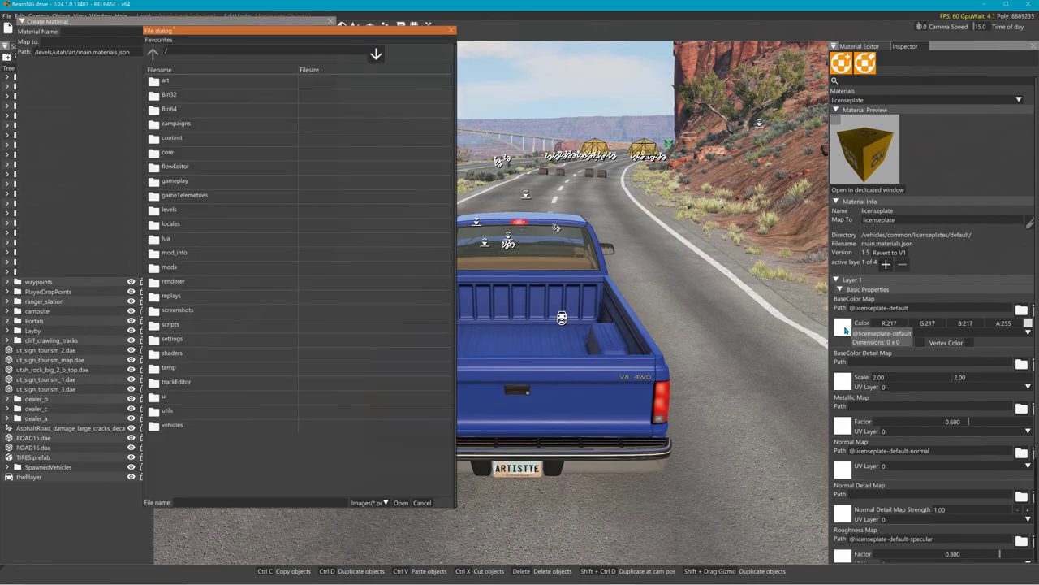
{"action": "double_click", "coordinate": [170, 210]}
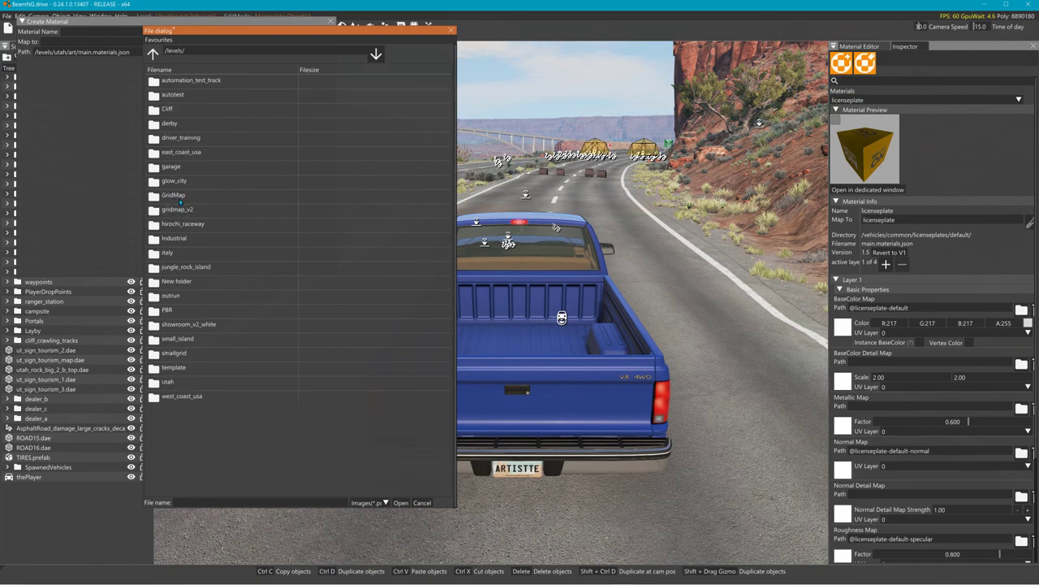
{"action": "double_click", "coordinate": [184, 381]}
{"action": "double_click", "coordinate": [166, 80]}
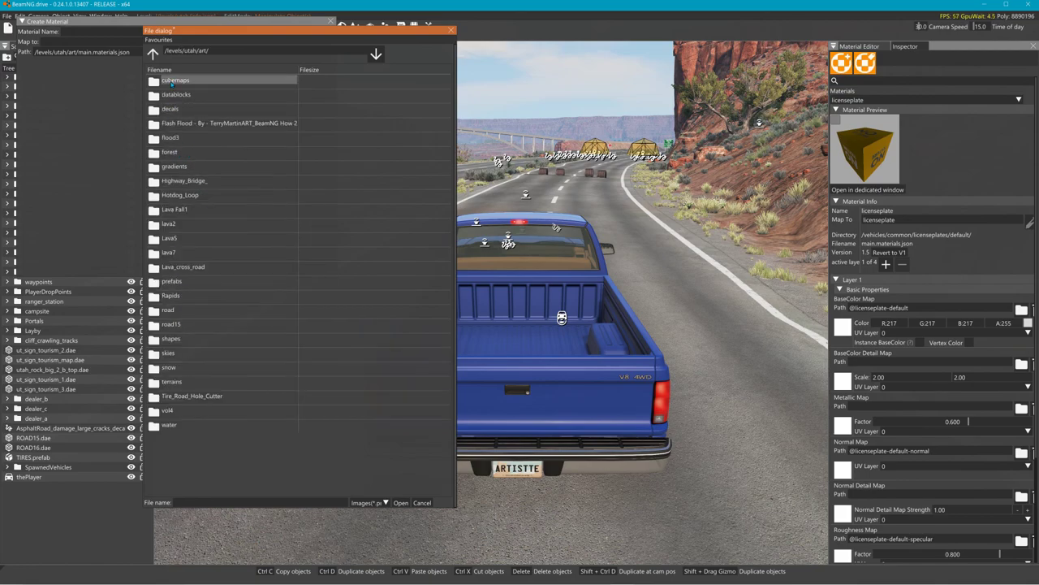
{"action": "left_click", "coordinate": [176, 138]}
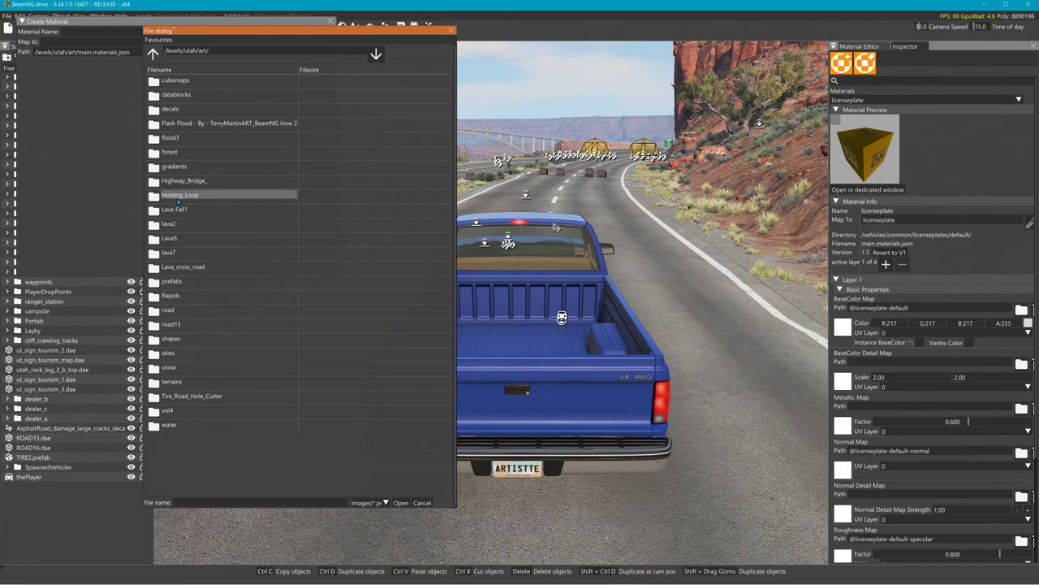
{"action": "double_click", "coordinate": [180, 194]}
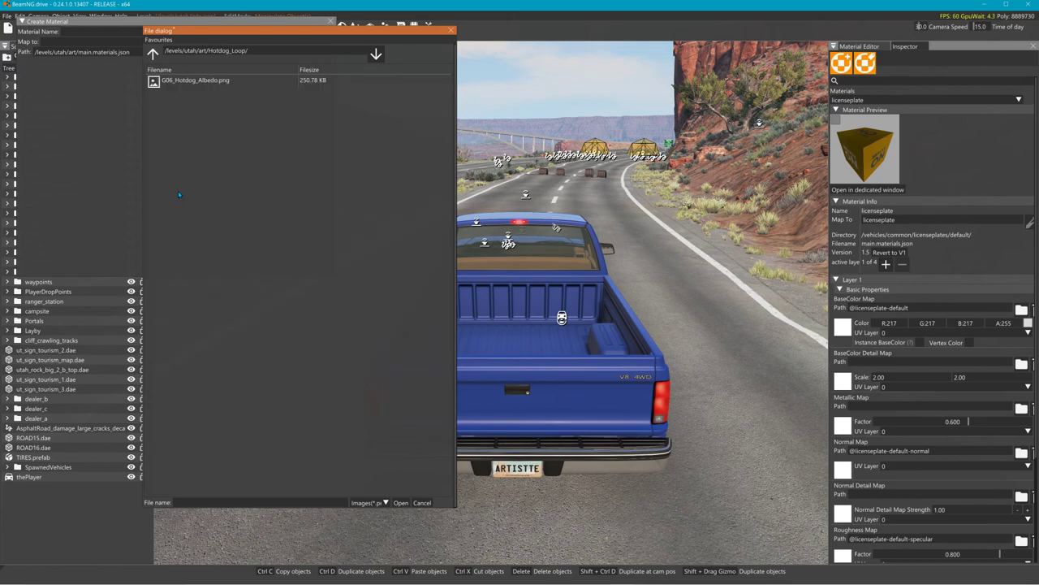
{"action": "left_click", "coordinate": [195, 80]}
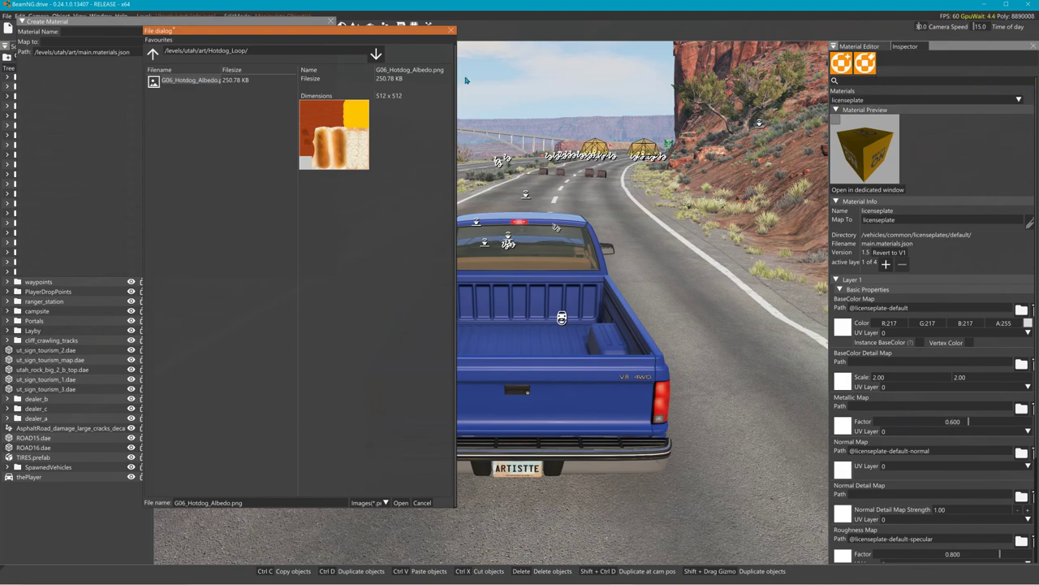
{"action": "left_click", "coordinate": [450, 31]}
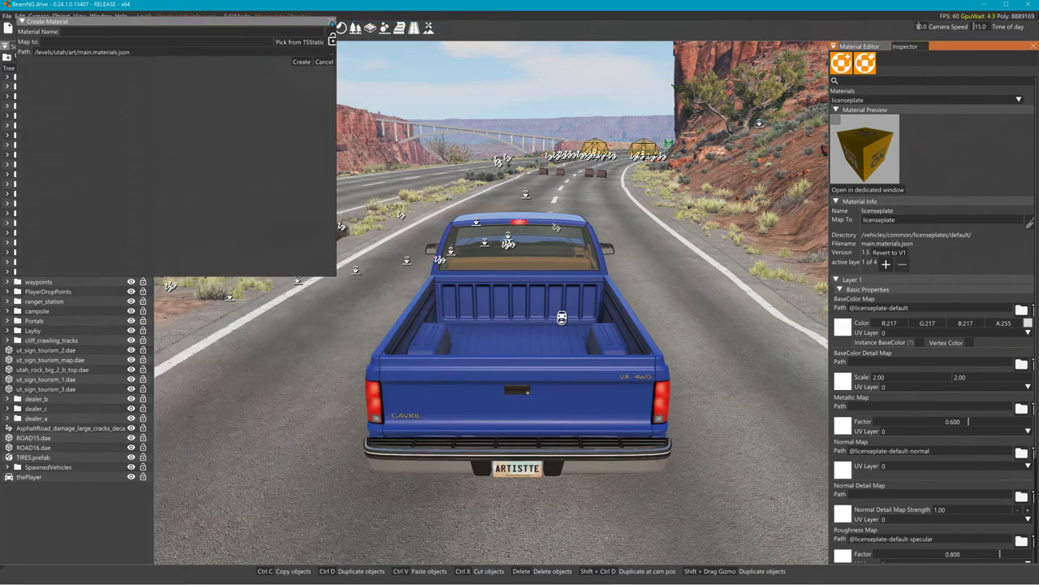
{"action": "left_click", "coordinate": [331, 22]}
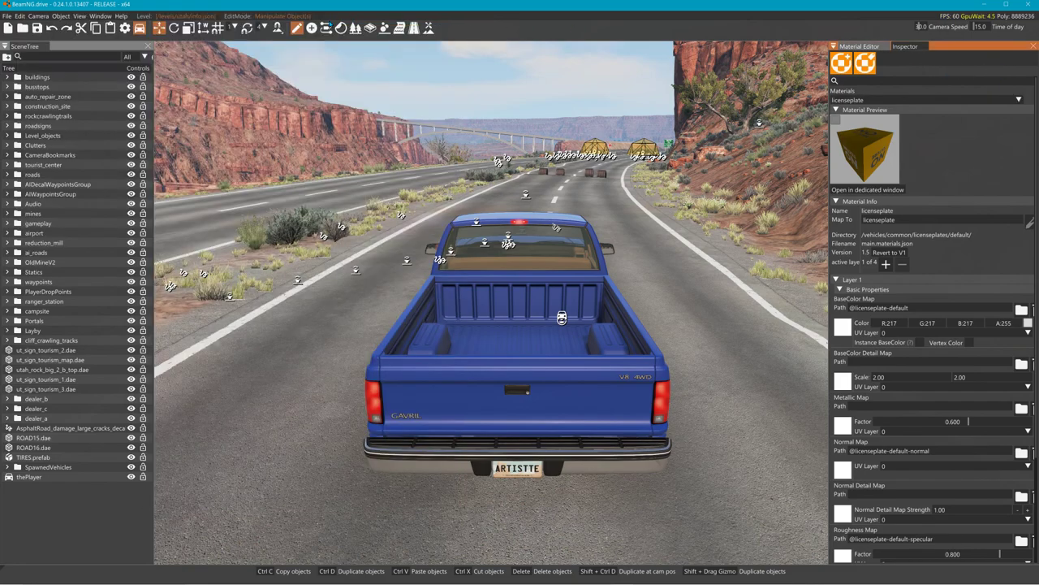
Step: Place the Hotdog_Loop model from the Utah level's Hotdog_Loop asset folder into the scene ahead of the blue truck
{"action": "left_click", "coordinate": [101, 16]}
{"action": "left_click", "coordinate": [107, 37]}
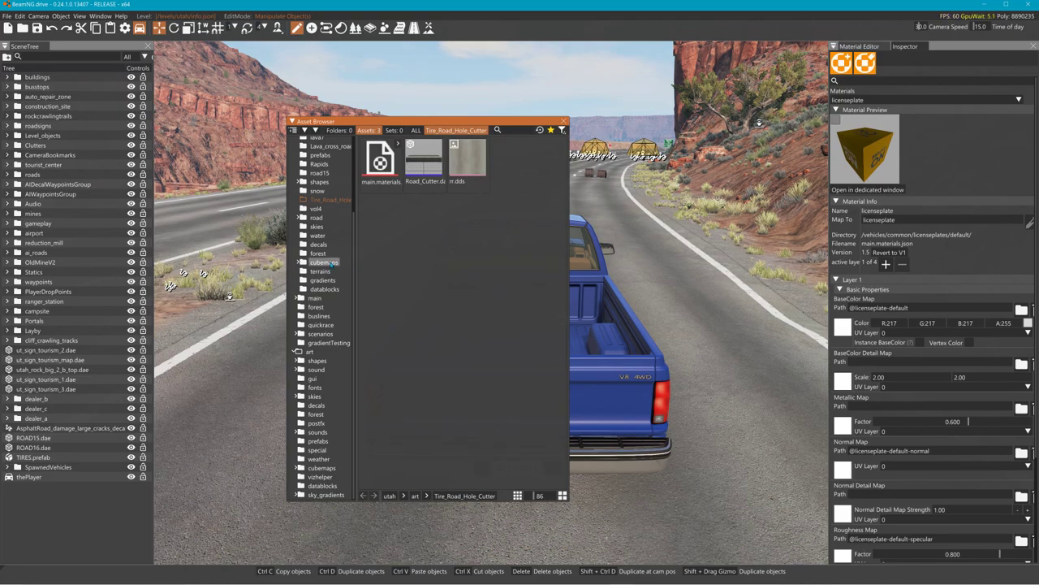
{"action": "scroll", "coordinate": [330, 263], "scroll_direction": "up", "scroll_amount": 3}
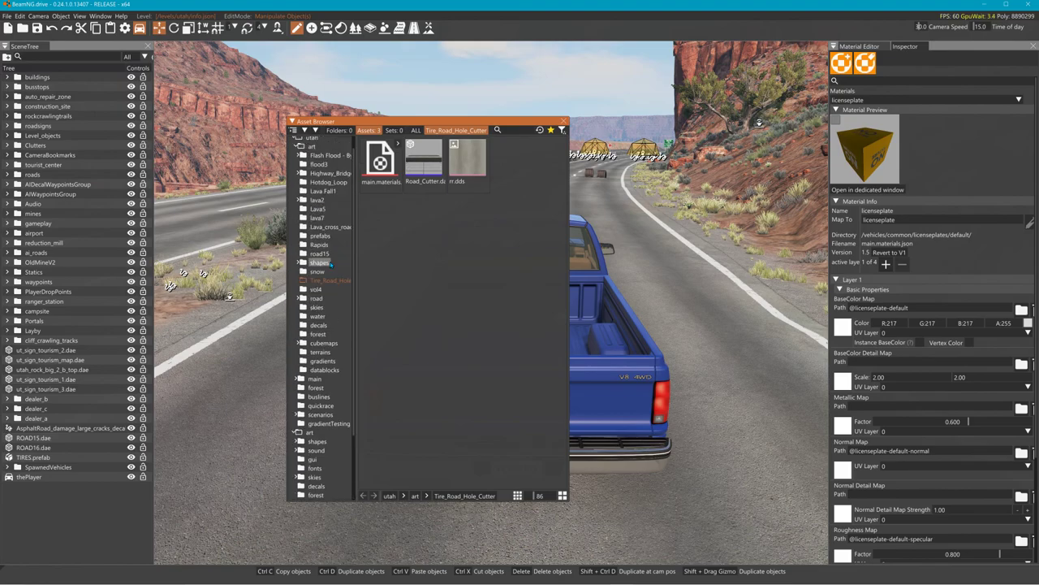
{"action": "left_click", "coordinate": [328, 182]}
{"action": "left_click_drag", "start_coordinate": [444, 173], "coordinate": [610, 205]}
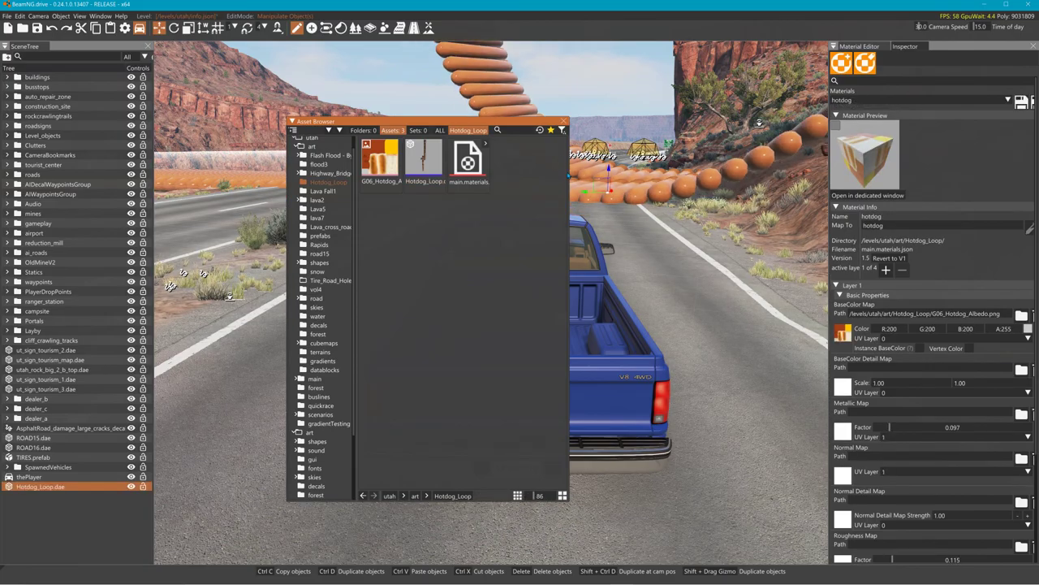
{"action": "left_click", "coordinate": [562, 121]}
Step: Move the hotdog loop from in front of the truck down the highway toward the bridge
{"action": "right_click_drag", "start_coordinate": [512, 161], "coordinate": [536, 49]}
{"action": "key", "text": "w"}
{"action": "key", "text": "w"}
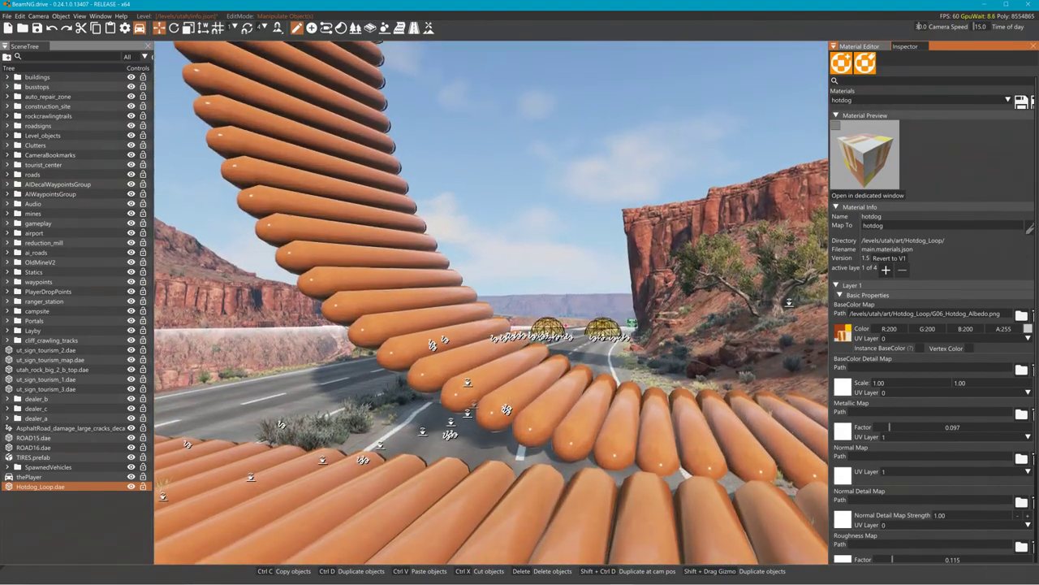
{"action": "key", "text": "s"}
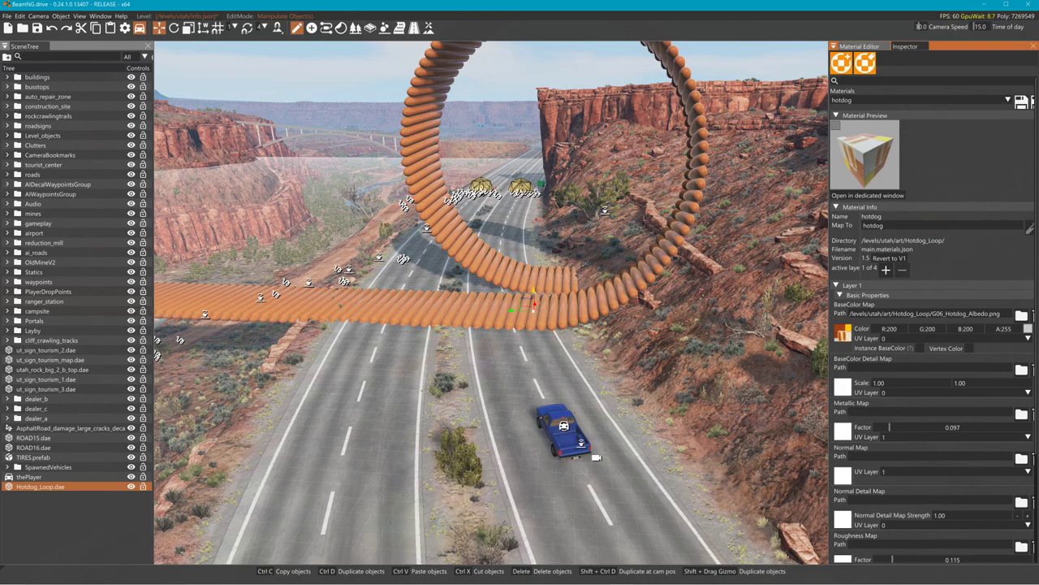
{"action": "key", "text": "d"}
{"action": "scroll", "coordinate": [919, 402], "scroll_direction": "down", "scroll_amount": 2}
{"action": "scroll", "coordinate": [919, 403], "scroll_direction": "up", "scroll_amount": 1}
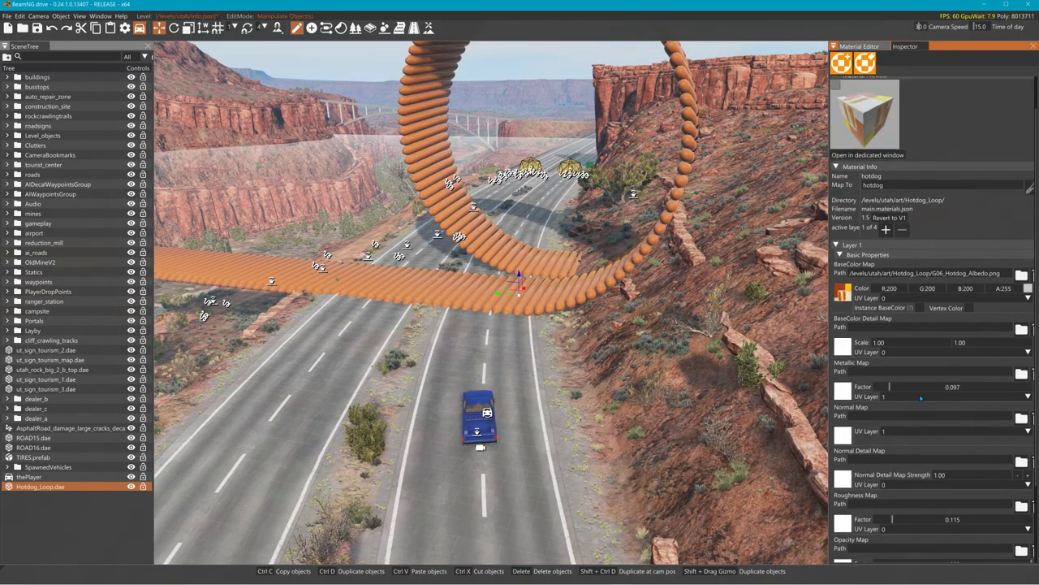
{"action": "left_click_drag", "start_coordinate": [524, 292], "coordinate": [625, 107]}
Step: Shift the hotdog loop sideways over the lanes of the highway bridge
{"action": "right_click_drag", "start_coordinate": [625, 107], "coordinate": [633, 246]}
{"action": "key", "text": "w"}
{"action": "key", "text": "w"}
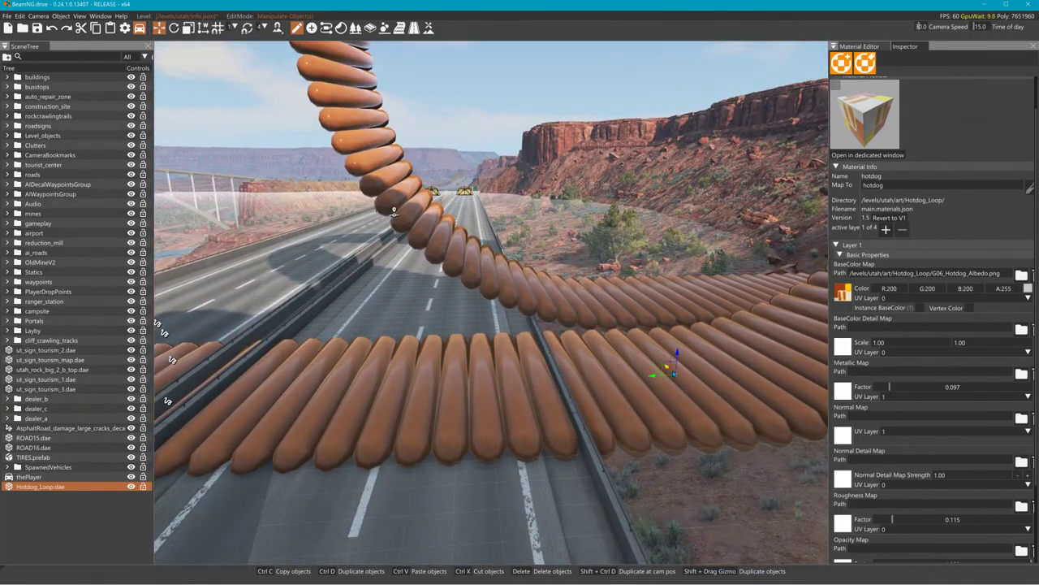
{"action": "left_click_drag", "start_coordinate": [668, 366], "coordinate": [450, 355]}
Step: Reselect the hotdog loop at the far bridge and move it back along the highway toward the junction
{"action": "key", "text": "2"}
{"action": "right_click_drag", "start_coordinate": [528, 319], "coordinate": [203, 313]}
{"action": "key", "text": "w"}
{"action": "key", "text": "w"}
{"action": "key", "text": "d"}
{"action": "key", "text": "d"}
{"action": "key", "text": "1"}
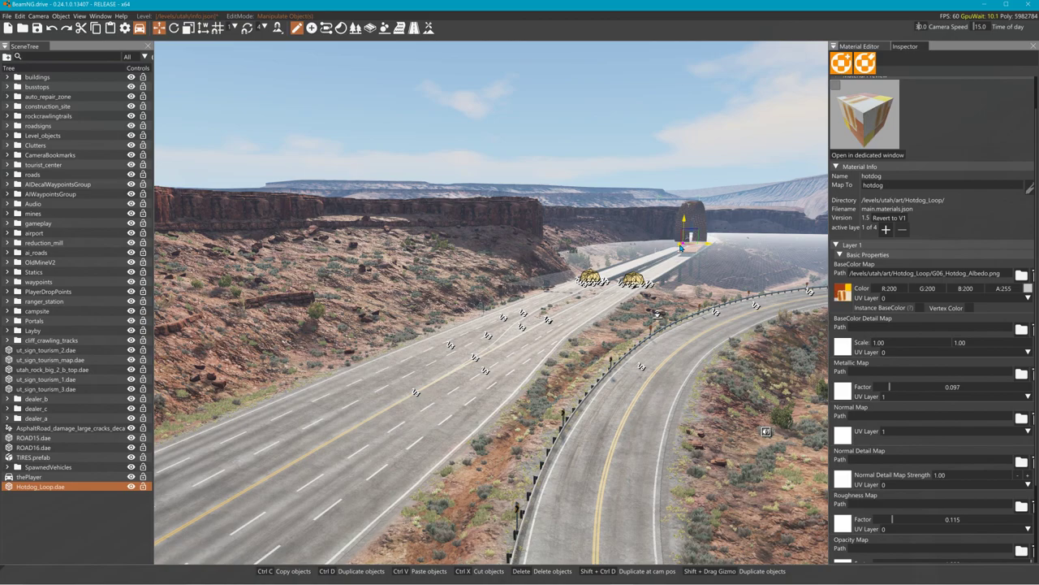
{"action": "left_click", "coordinate": [682, 248]}
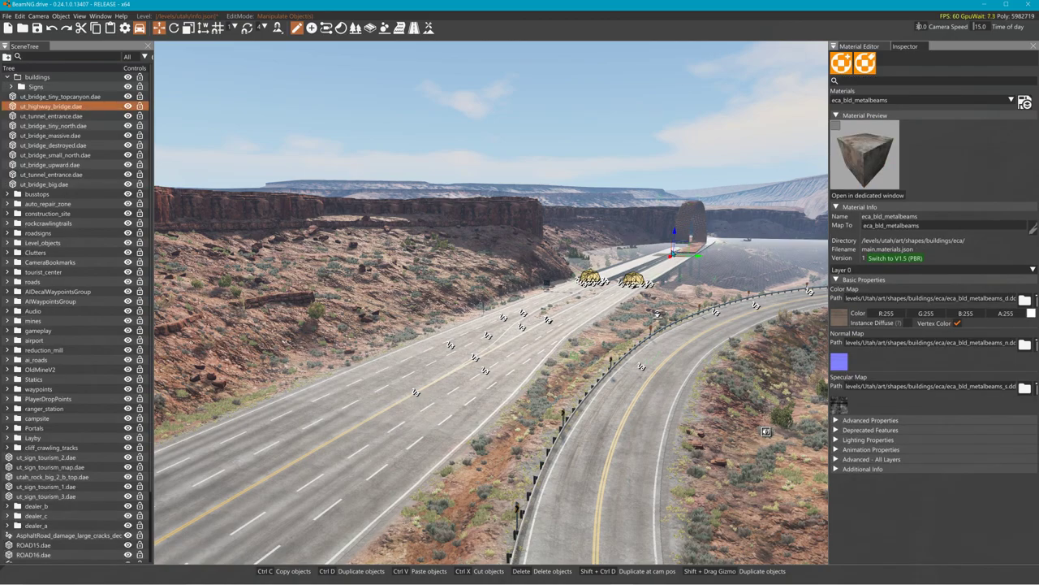
{"action": "left_click", "coordinate": [697, 236]}
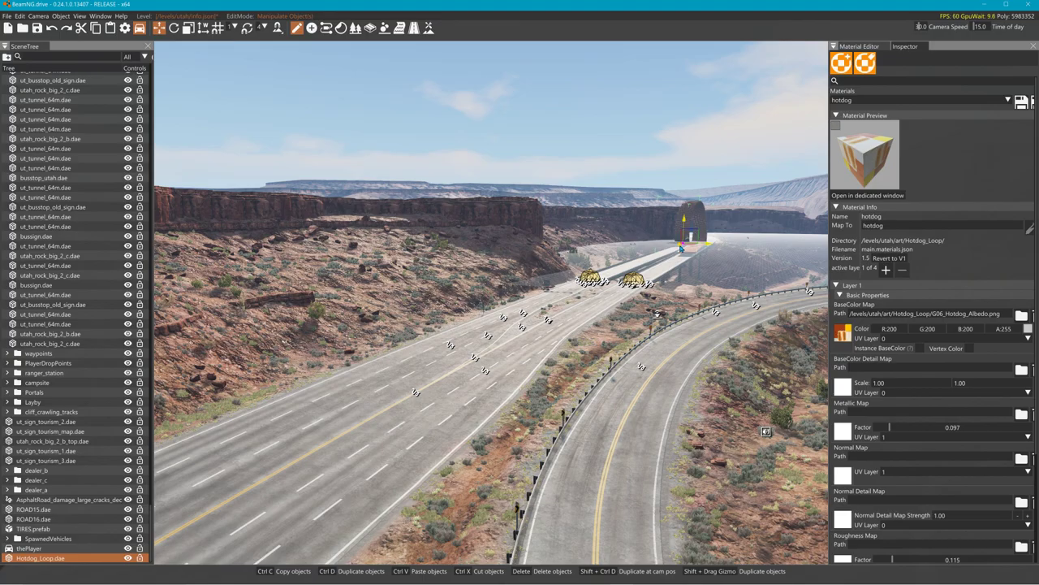
{"action": "mouse_move", "coordinate": [682, 249]}
{"action": "right_mouse_down"}
{"action": "mouse_move", "coordinate": [455, 248]}
{"action": "mouse_move", "coordinate": [682, 254]}
{"action": "right_mouse_up"}
{"action": "key", "text": "d"}
{"action": "left_click_drag", "start_coordinate": [761, 295], "coordinate": [250, 321]}
Step: Move the hotdog loop farther along the highway, past the junction with the bridge road
{"action": "right_click_drag", "start_coordinate": [518, 410], "coordinate": [301, 411]}
{"action": "left_click_drag", "start_coordinate": [580, 335], "coordinate": [243, 323]}
{"action": "right_click_drag", "start_coordinate": [437, 360], "coordinate": [331, 338]}
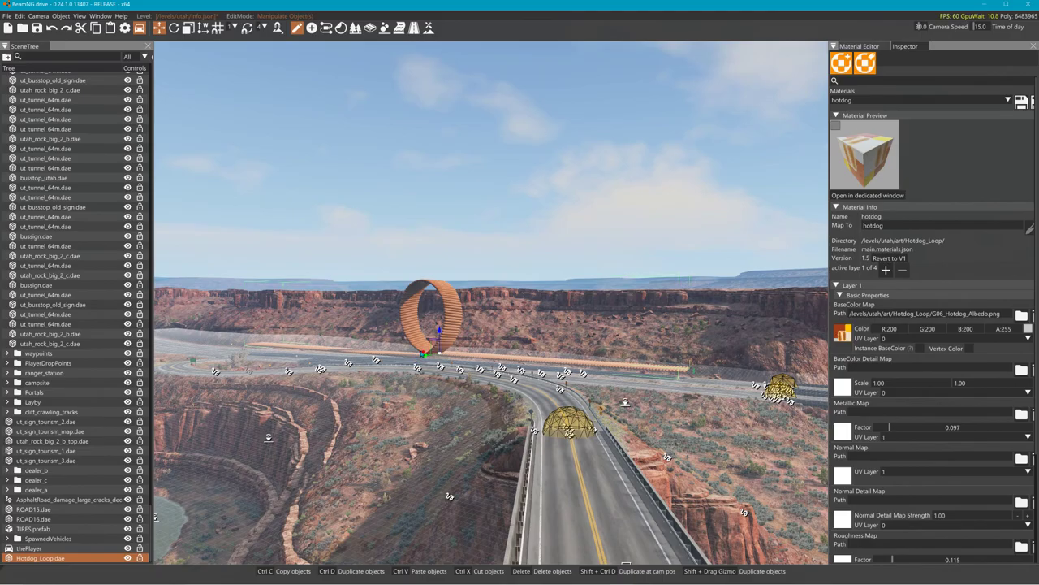
{"action": "left_click_drag", "start_coordinate": [423, 354], "coordinate": [218, 337]}
Step: Move the hotdog loop from the roadside by the cliff onto the highway lanes
{"action": "right_click_drag", "start_coordinate": [257, 336], "coordinate": [382, 373]}
{"action": "key", "text": "w"}
{"action": "key", "text": "w"}
{"action": "key", "text": "s"}
{"action": "right_click_drag", "start_coordinate": [358, 274], "coordinate": [363, 277]}
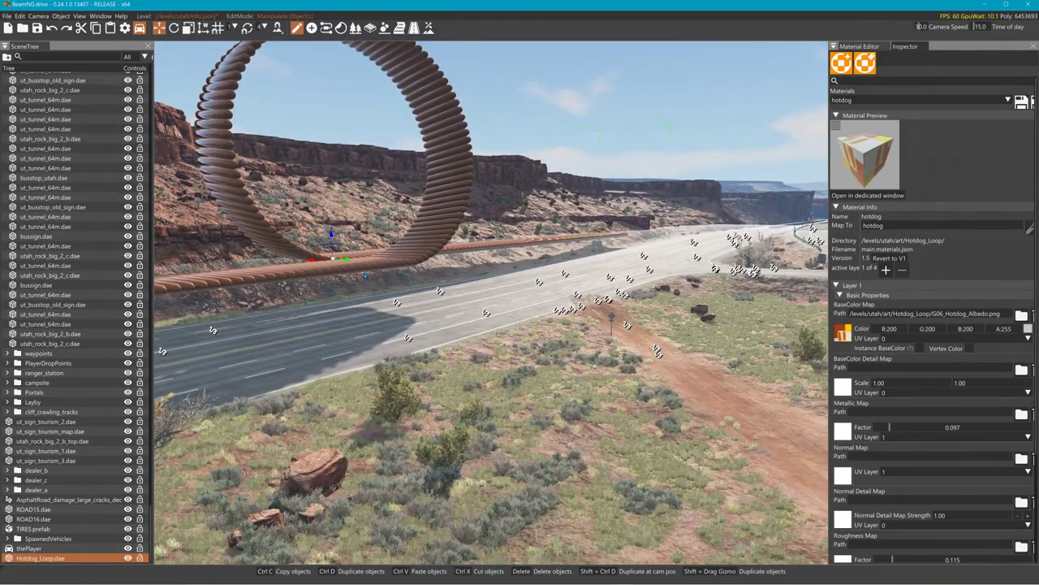
{"action": "left_click_drag", "start_coordinate": [349, 264], "coordinate": [378, 296]}
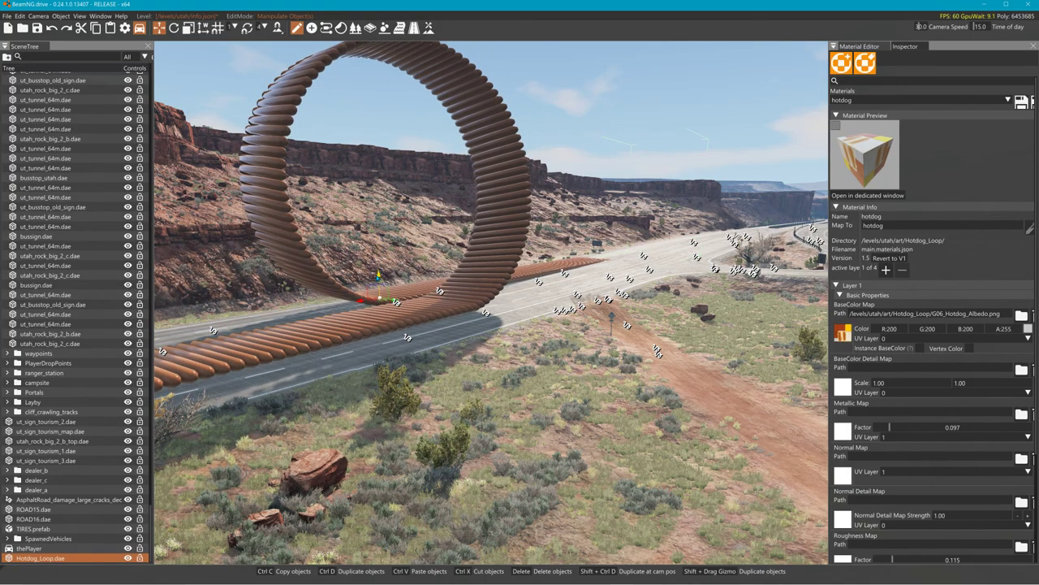
Step: Rotate the hotdog loop to line its entry ramp up with the highway
{"action": "right_click_drag", "start_coordinate": [378, 277], "coordinate": [178, 281]}
{"action": "key", "text": "w"}
{"action": "key", "text": "d"}
{"action": "key", "text": "s"}
{"action": "key", "text": "a"}
{"action": "right_click_drag", "start_coordinate": [445, 280], "coordinate": [412, 230]}
{"action": "key", "text": "d"}
{"action": "key", "text": "2"}
{"action": "left_click_drag", "start_coordinate": [412, 232], "coordinate": [412, 232]}
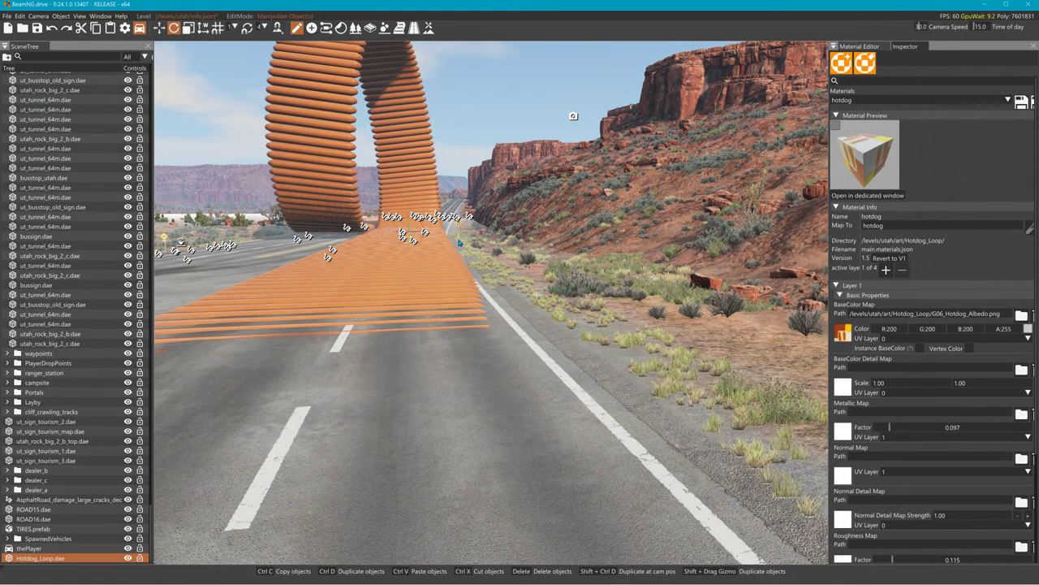
Step: Rebuild the level's collision data for the placed hotdog loop
{"action": "key", "text": "a"}
{"action": "key", "text": "s"}
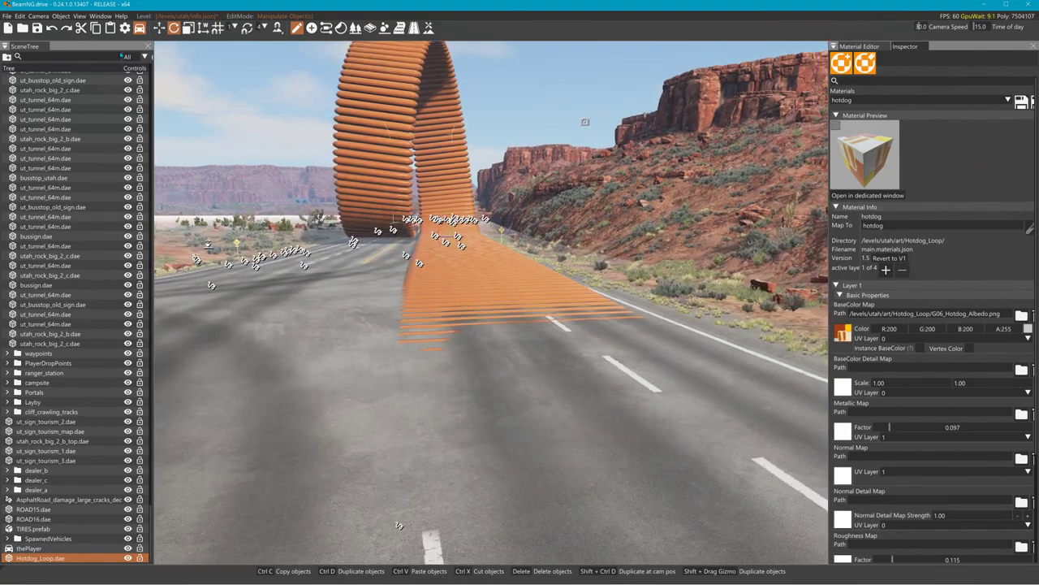
{"action": "left_click", "coordinate": [19, 16]}
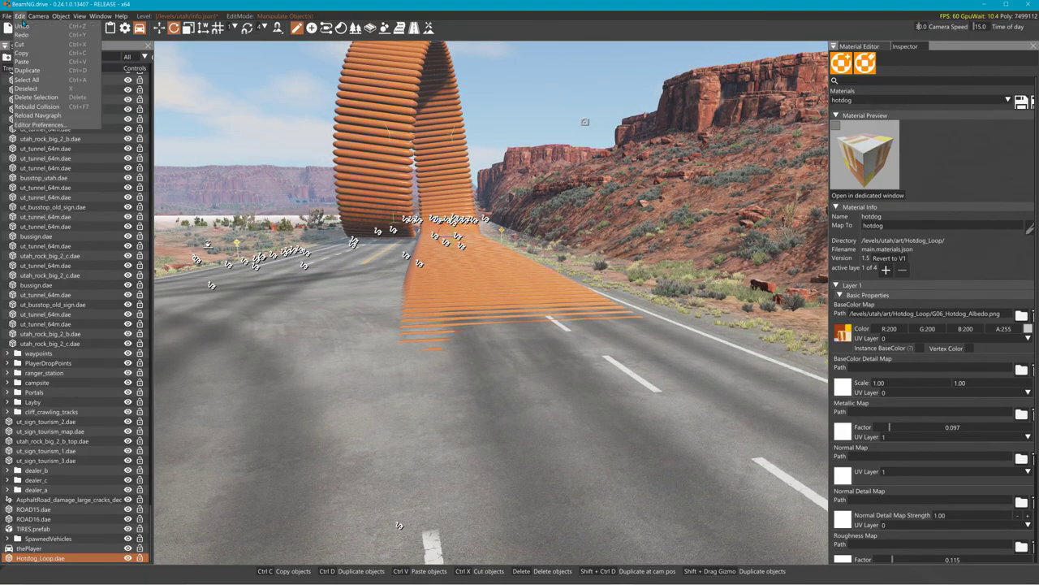
{"action": "left_click", "coordinate": [98, 106]}
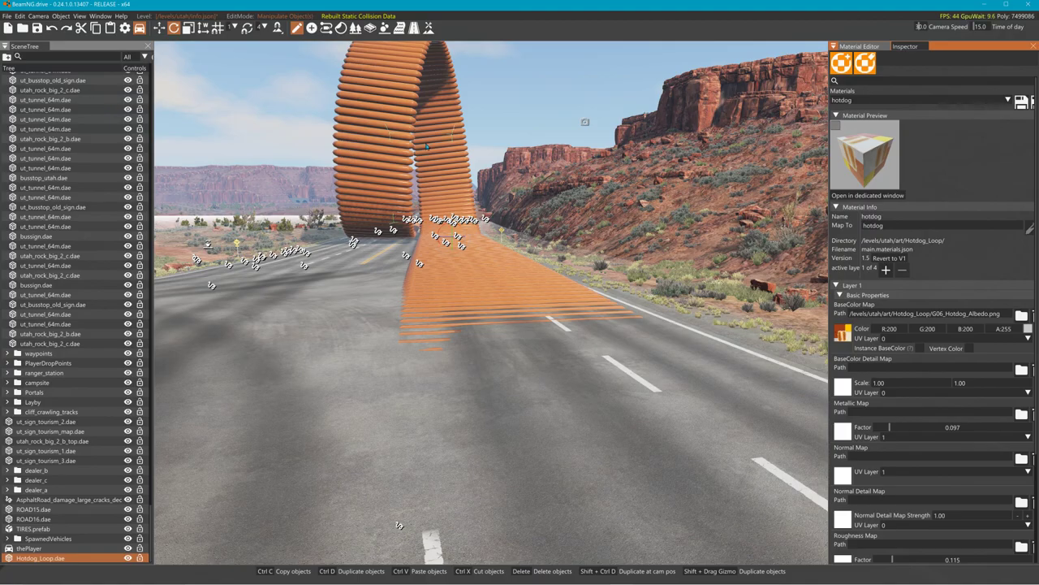
Step: Fill the row of deep potholes across the highway near the road sign by flattening the terrain with a size 11 brush
{"action": "right_click_drag", "start_coordinate": [548, 157], "coordinate": [565, 151]}
{"action": "key", "text": "w"}
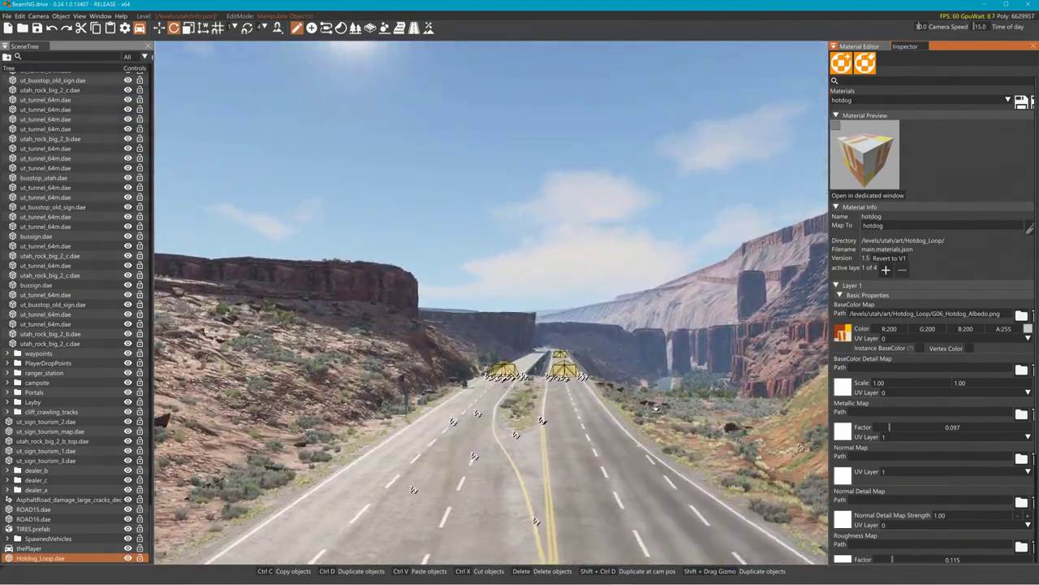
{"action": "key", "text": "w"}
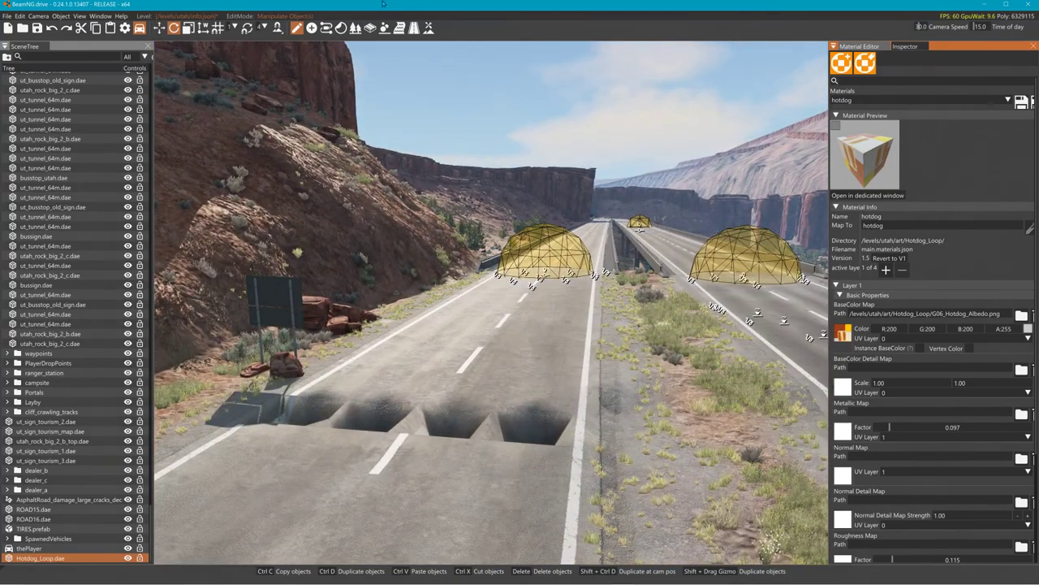
{"action": "left_click", "coordinate": [431, 28]}
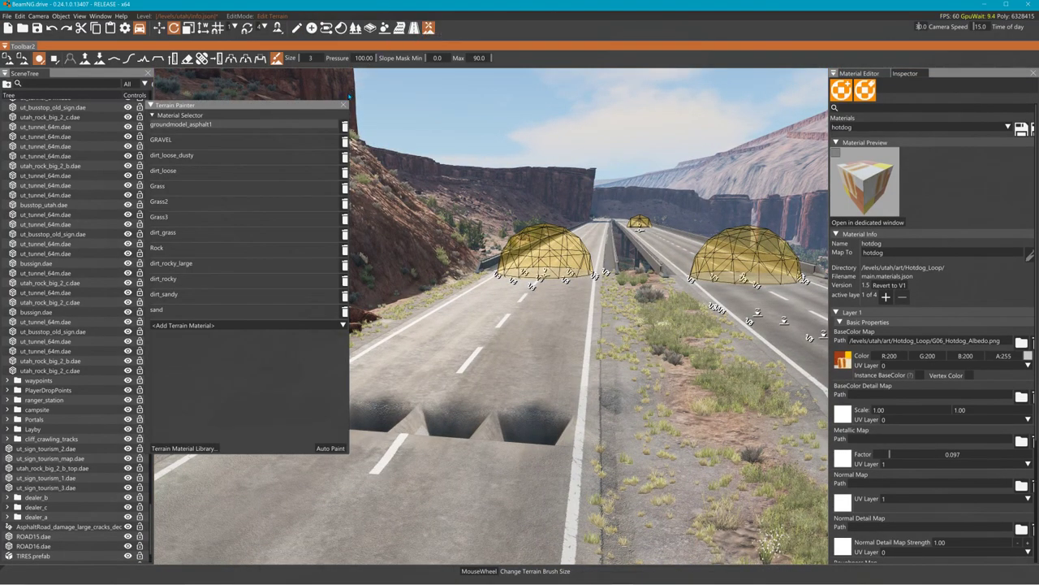
{"action": "right_click_drag", "start_coordinate": [517, 283], "coordinate": [452, 307]}
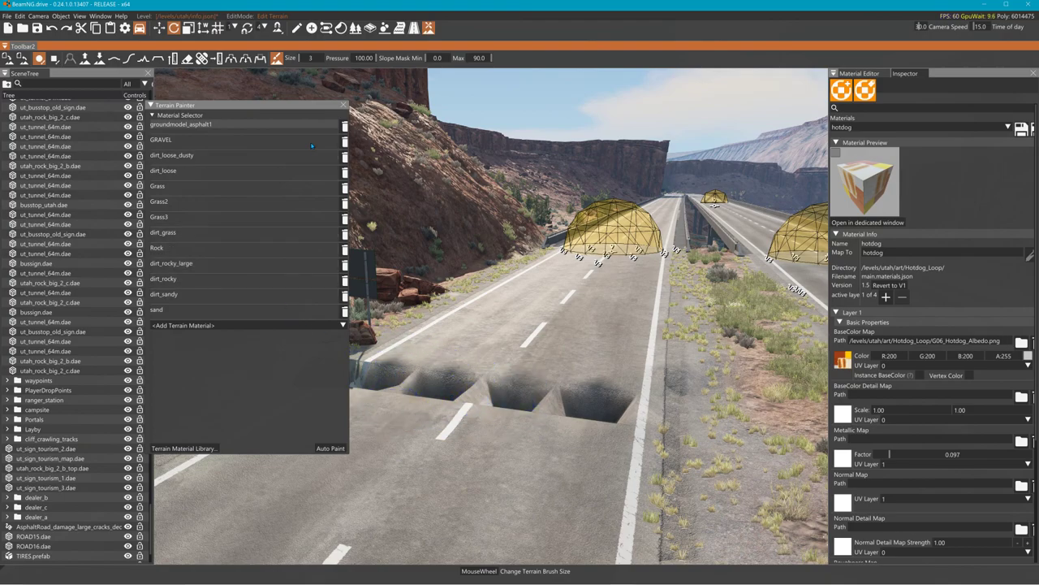
{"action": "left_click", "coordinate": [159, 59]}
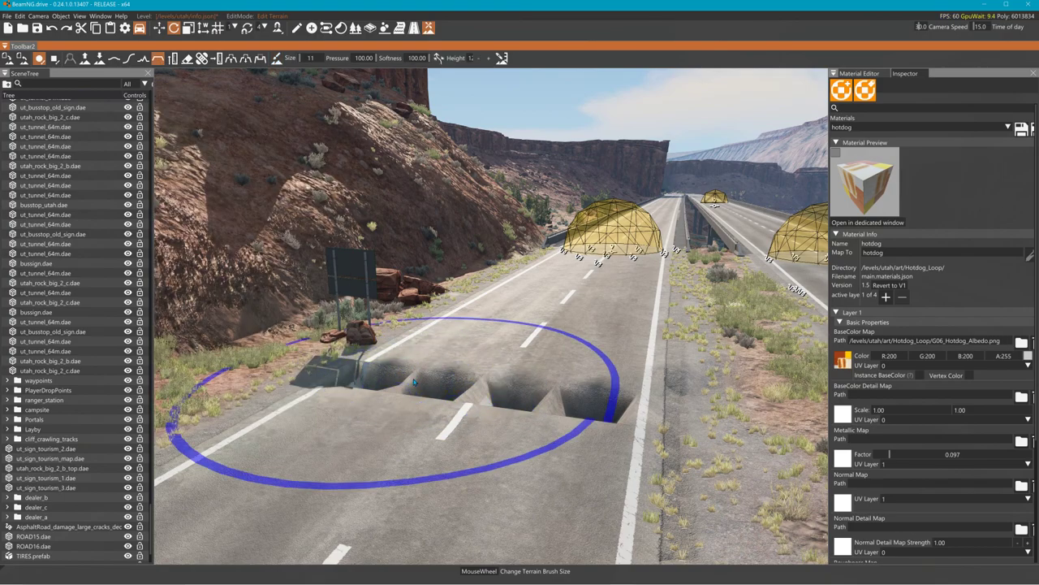
{"action": "left_click_drag", "start_coordinate": [446, 410], "coordinate": [475, 412]}
Step: Fill the trench under the four tires near the tunnel entrances with the same terrain brush
{"action": "right_click_drag", "start_coordinate": [517, 294], "coordinate": [575, 298]}
{"action": "key", "text": "w"}
{"action": "key", "text": "w"}
{"action": "key", "text": "w"}
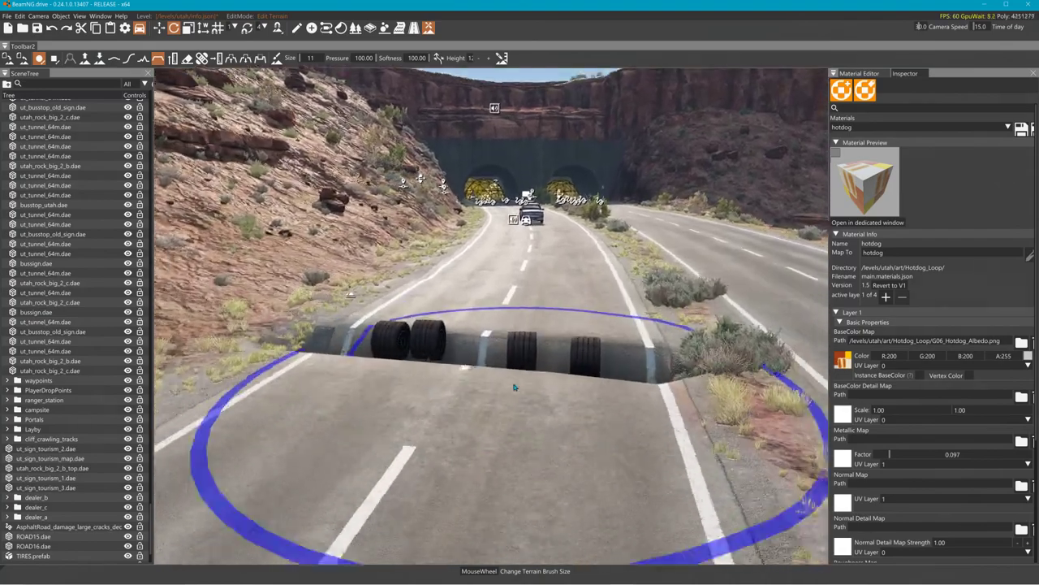
{"action": "left_click", "coordinate": [483, 379]}
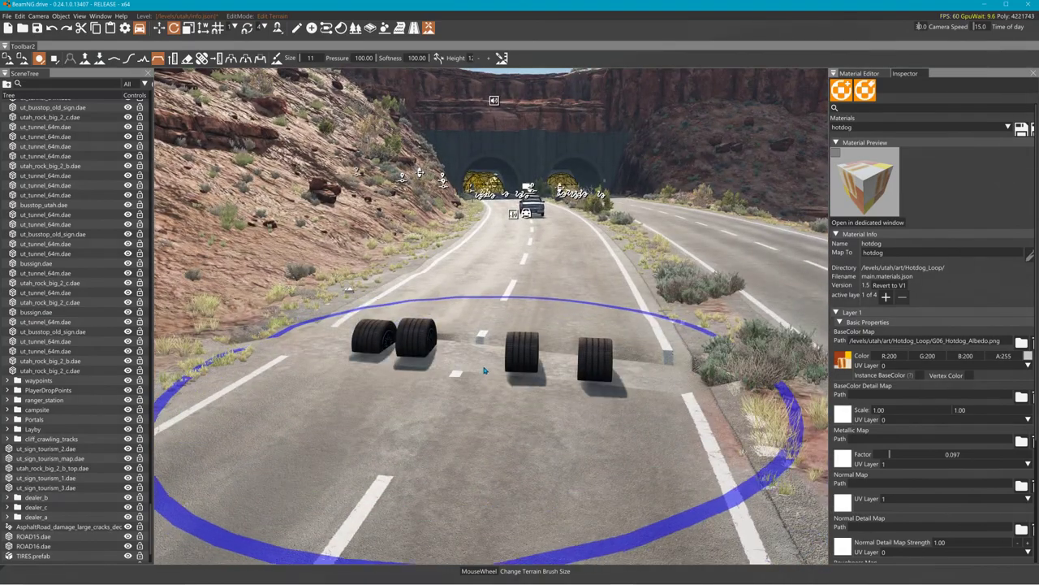
Step: Delete the TIRES.prefab object that holds the four tires on the highway near the tunnel entrances
{"action": "left_click", "coordinate": [413, 28]}
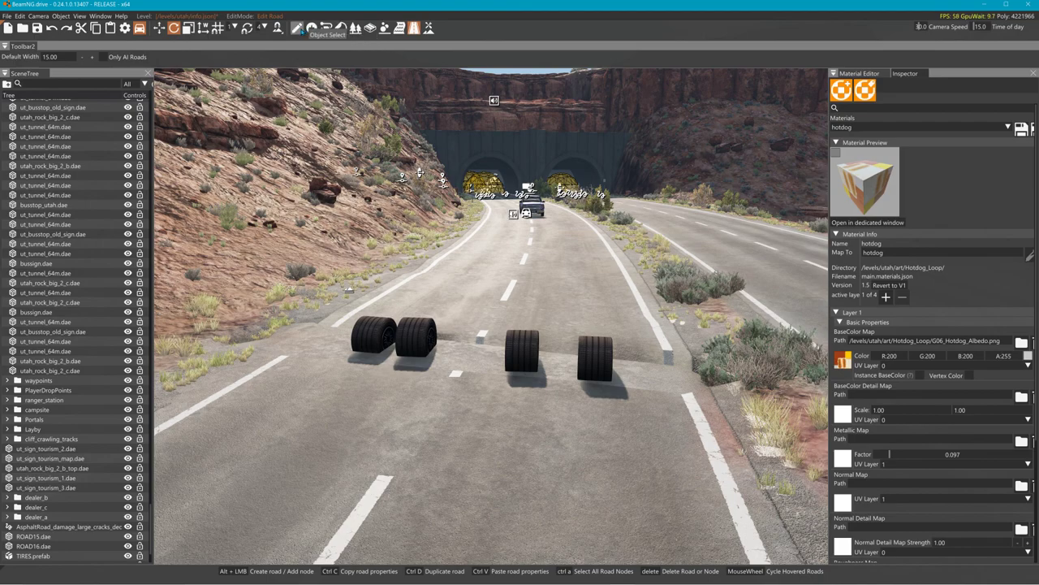
{"action": "left_click", "coordinate": [297, 28]}
{"action": "left_click", "coordinate": [421, 335]}
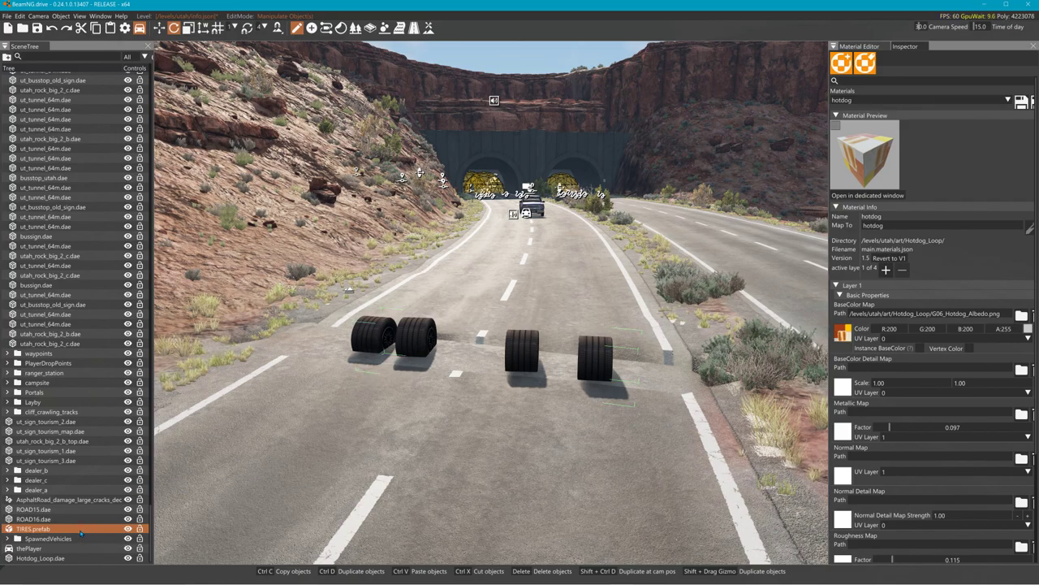
{"action": "left_click", "coordinate": [50, 531]}
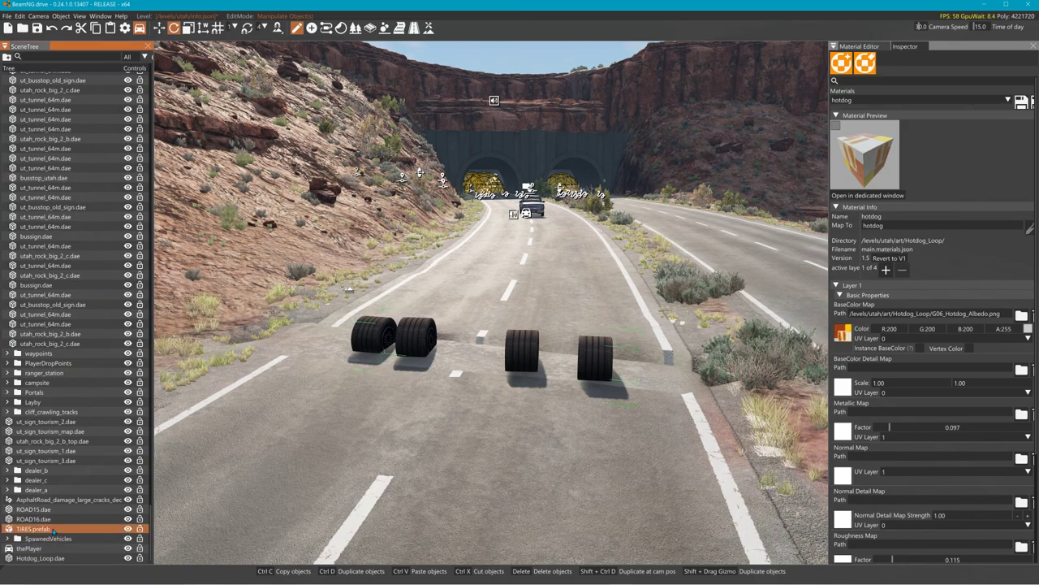
{"action": "key", "text": "Delete"}
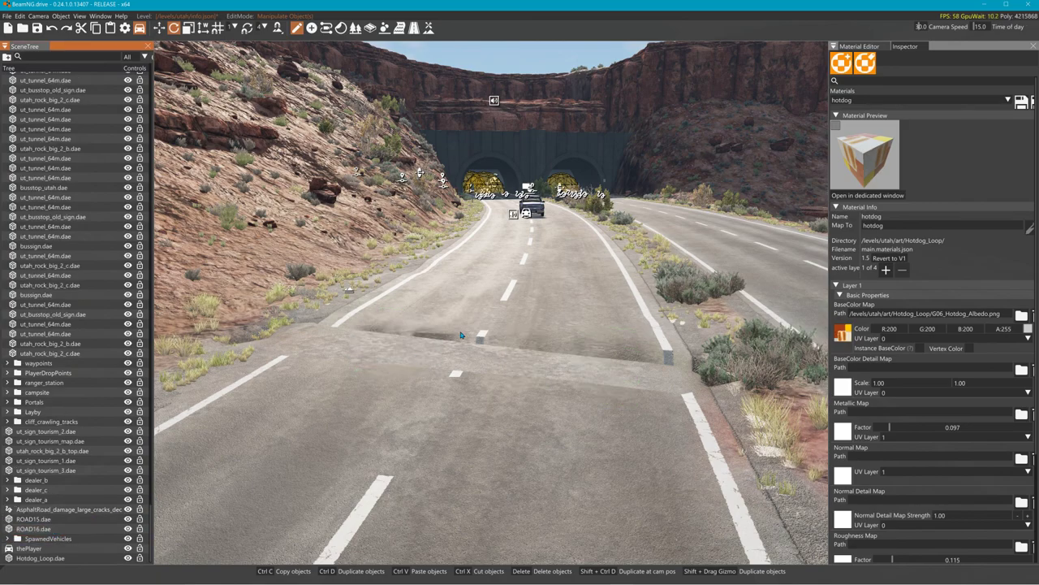
Step: Smooth the uneven terrain ridge across the highway lane before the tunnels with the size 11 terrain brush
{"action": "left_click", "coordinate": [429, 28]}
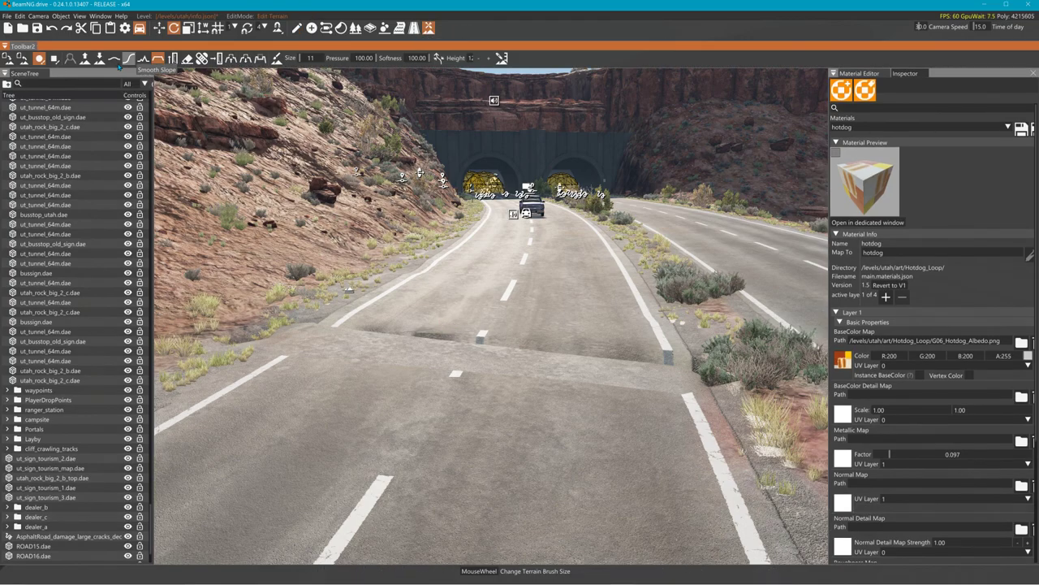
{"action": "mouse_move", "coordinate": [390, 336]}
{"action": "left_mouse_down"}
{"action": "mouse_move", "coordinate": [487, 337]}
{"action": "mouse_move", "coordinate": [479, 331]}
{"action": "left_mouse_up"}
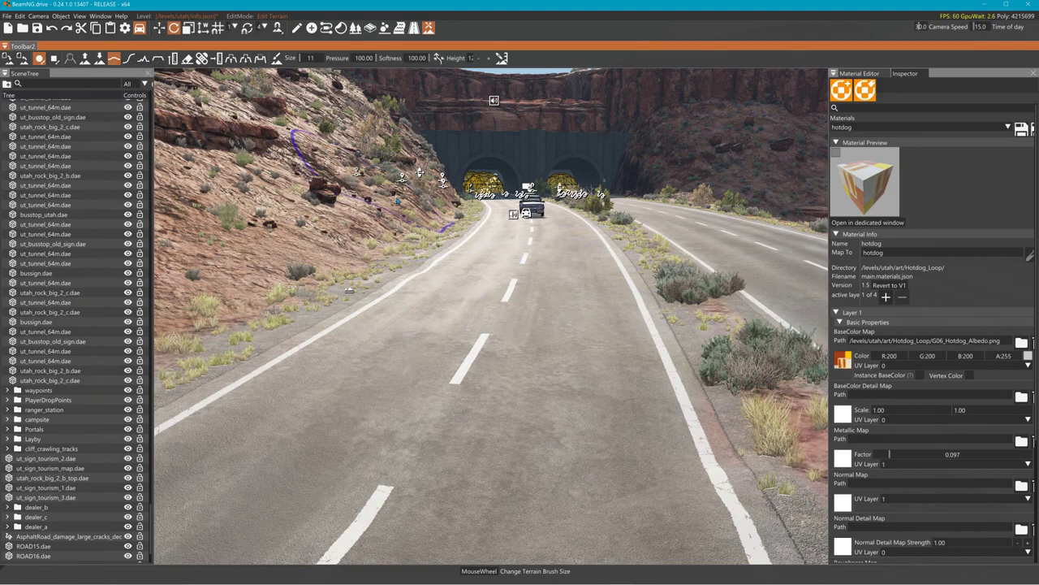
{"action": "key", "text": "s"}
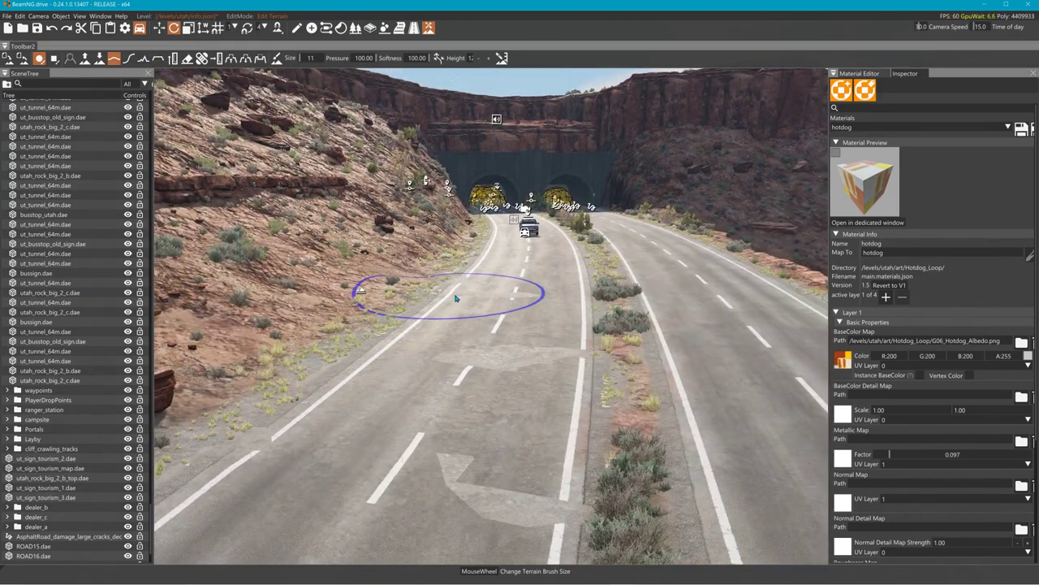
{"action": "key", "text": "w"}
{"action": "mouse_move", "coordinate": [512, 288]}
{"action": "right_mouse_down"}
{"action": "mouse_move", "coordinate": [569, 109]}
{"action": "mouse_move", "coordinate": [536, 160]}
{"action": "right_mouse_up"}
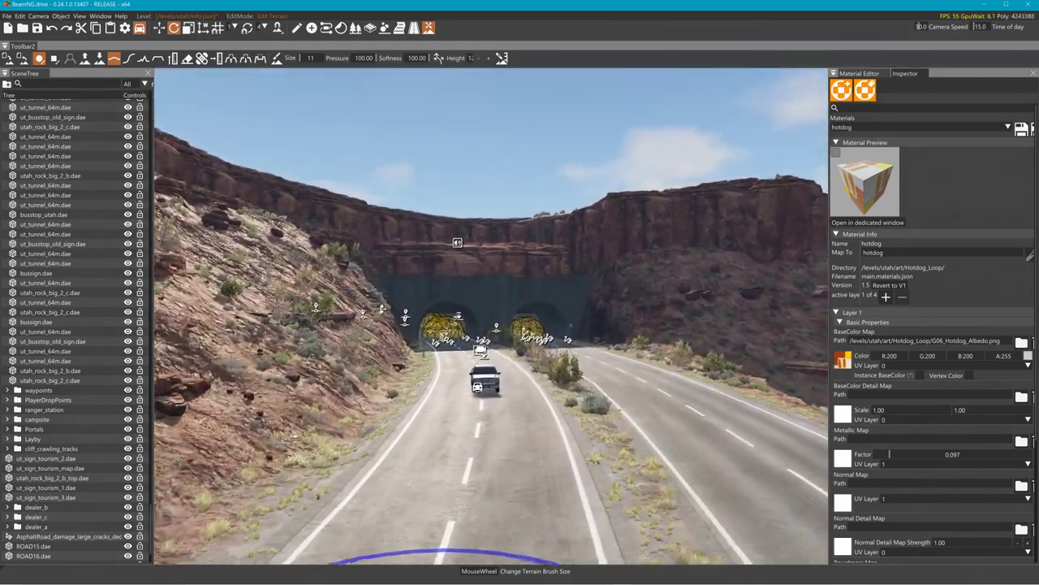
Step: Leave the world editor and replace the current pickup with the Ibishu Hopper in its Crawler (A) configuration
{"action": "key", "text": "F11"}
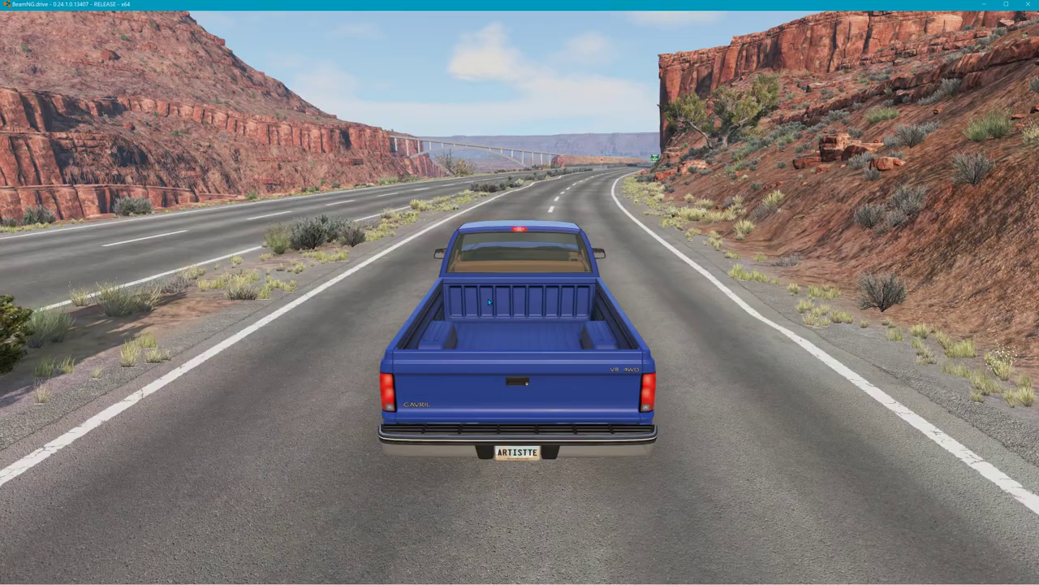
{"action": "key", "text": "Escape"}
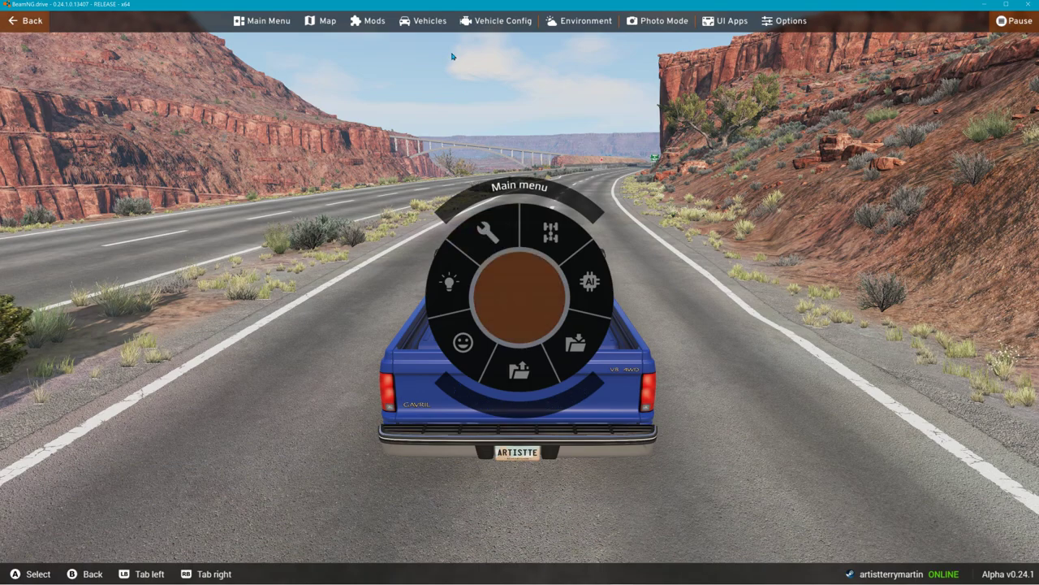
{"action": "left_click", "coordinate": [429, 21]}
{"action": "scroll", "coordinate": [516, 475], "scroll_direction": "down", "scroll_amount": 5}
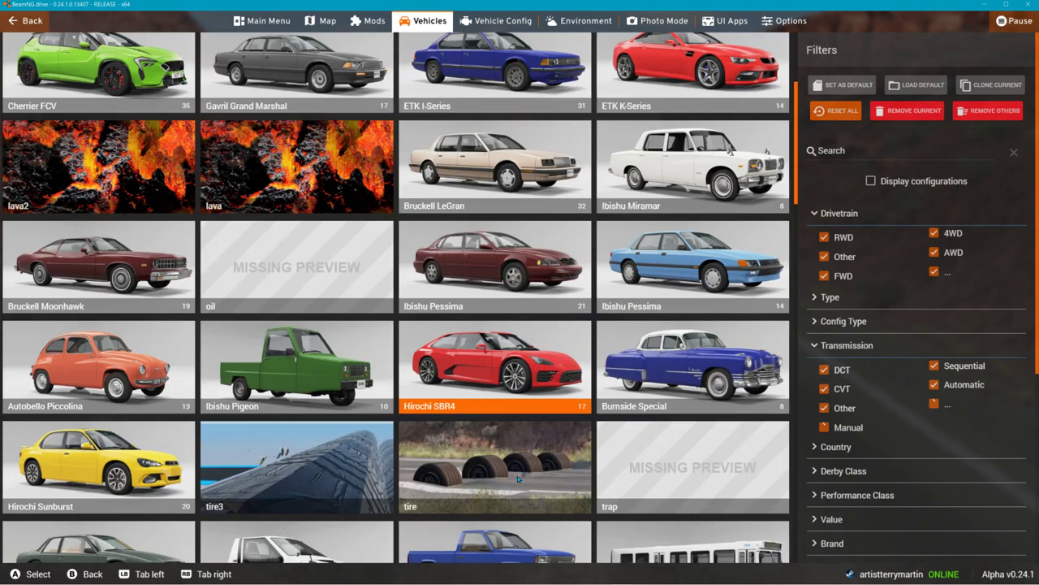
{"action": "scroll", "coordinate": [540, 476], "scroll_direction": "down", "scroll_amount": 3}
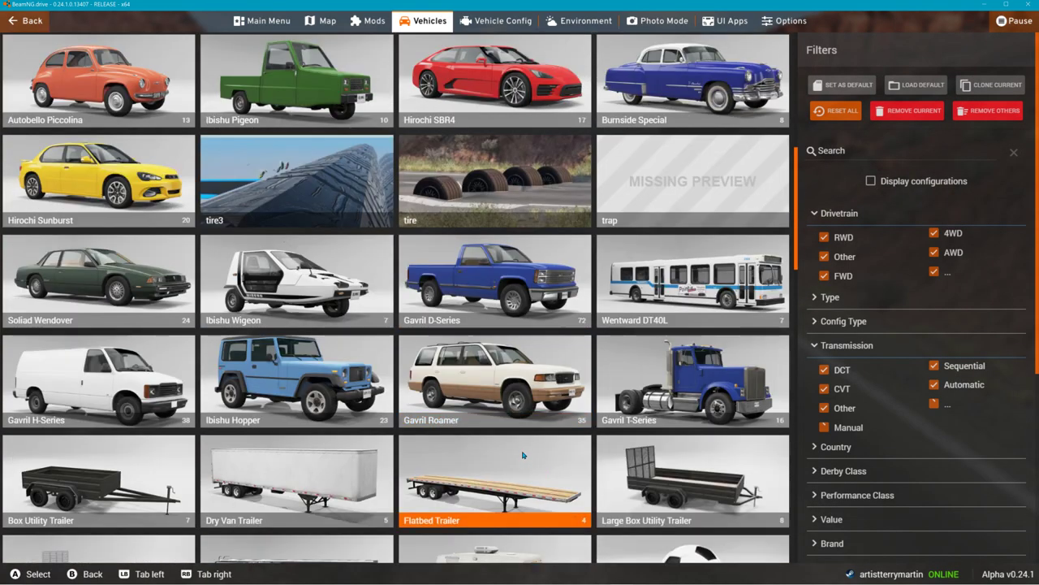
{"action": "key", "text": "Return"}
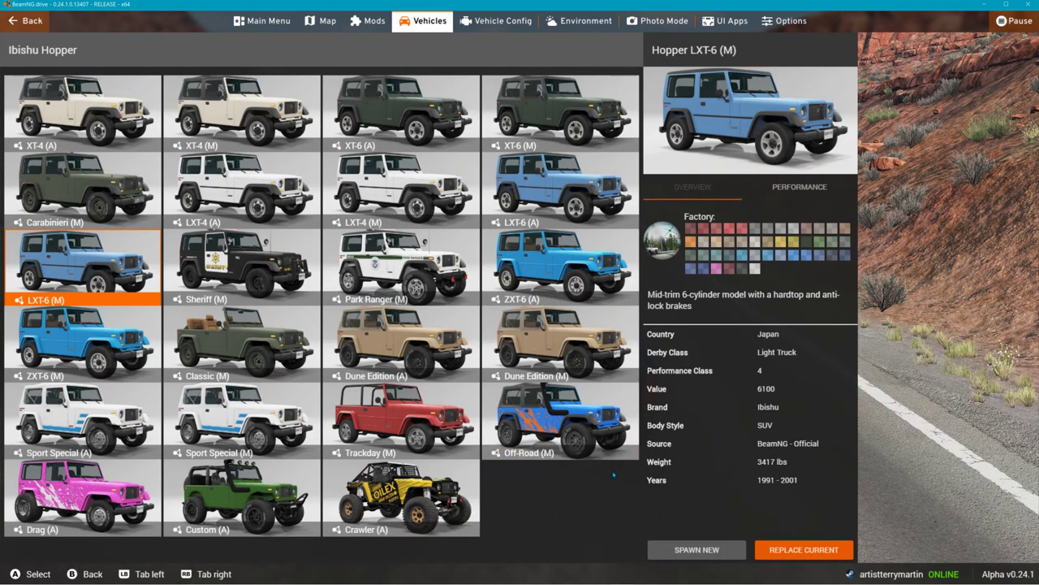
{"action": "left_click", "coordinate": [401, 497]}
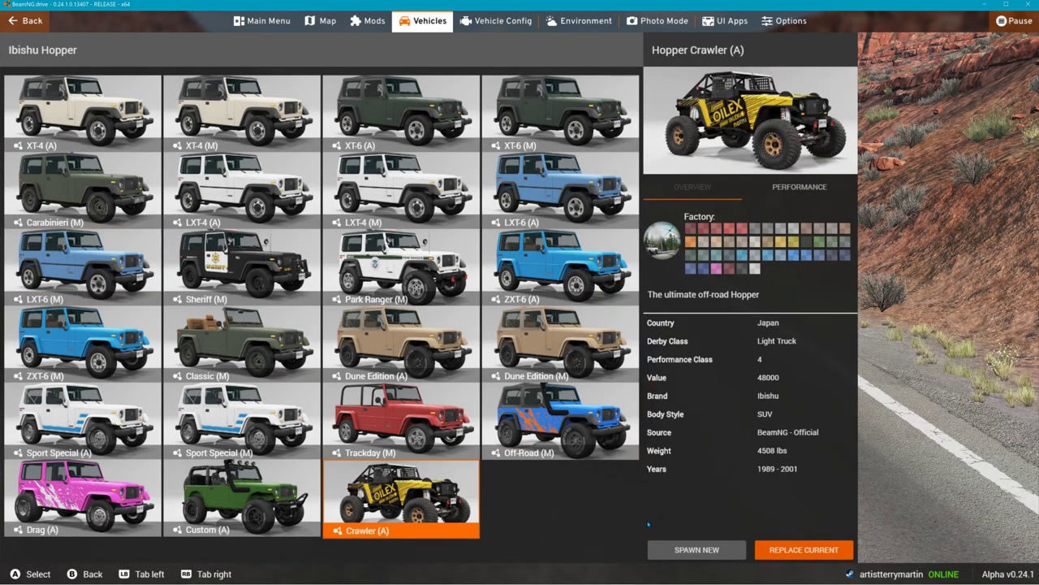
{"action": "left_click", "coordinate": [795, 550]}
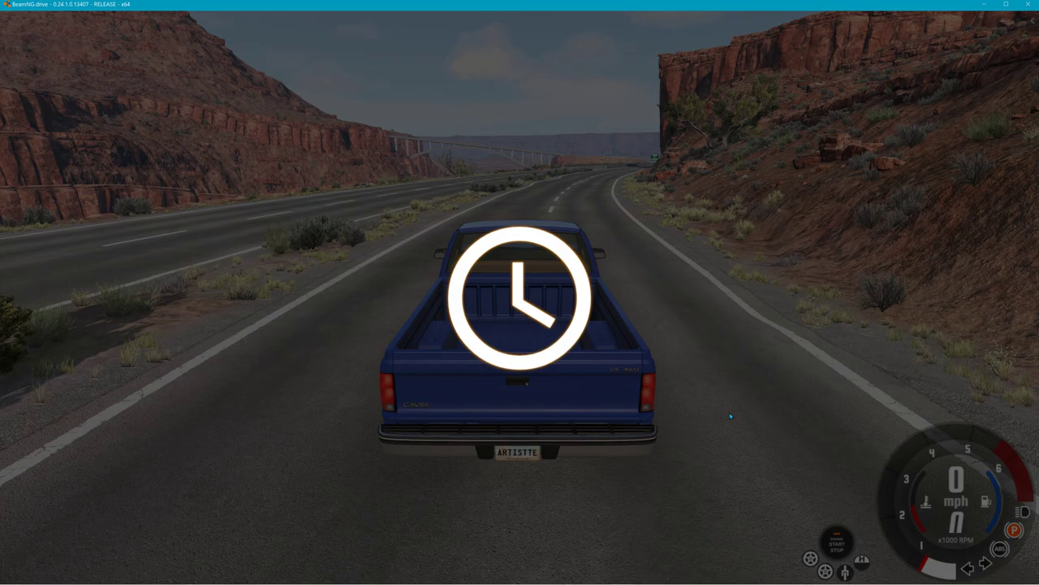
Step: Drive the crawler at full throttle along the highway, past the Moab sign, onto the hotdog ramp and up through the loop
{"action": "key", "text": "Up"}
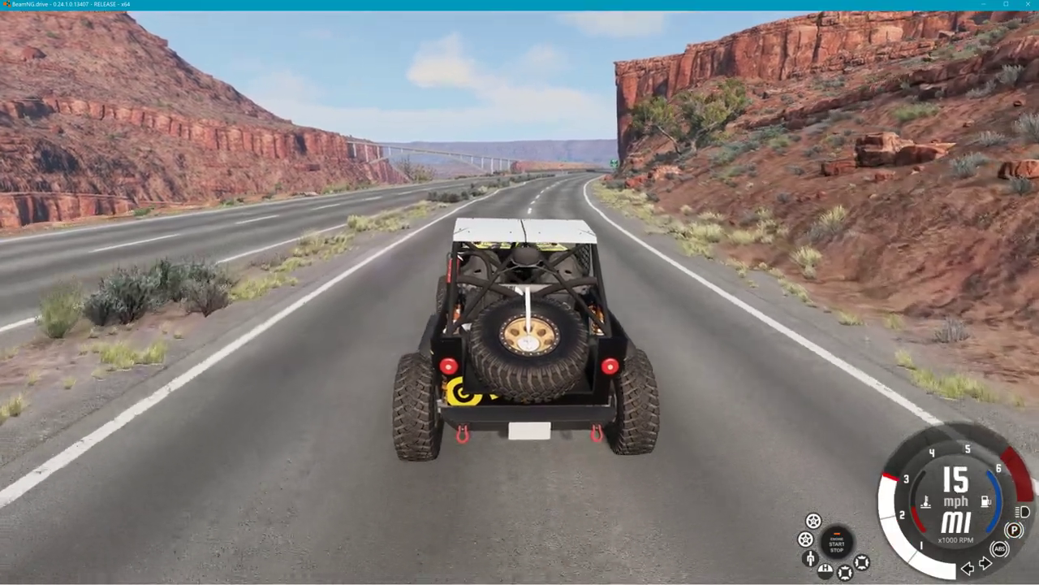
{"action": "key", "text": "Left"}
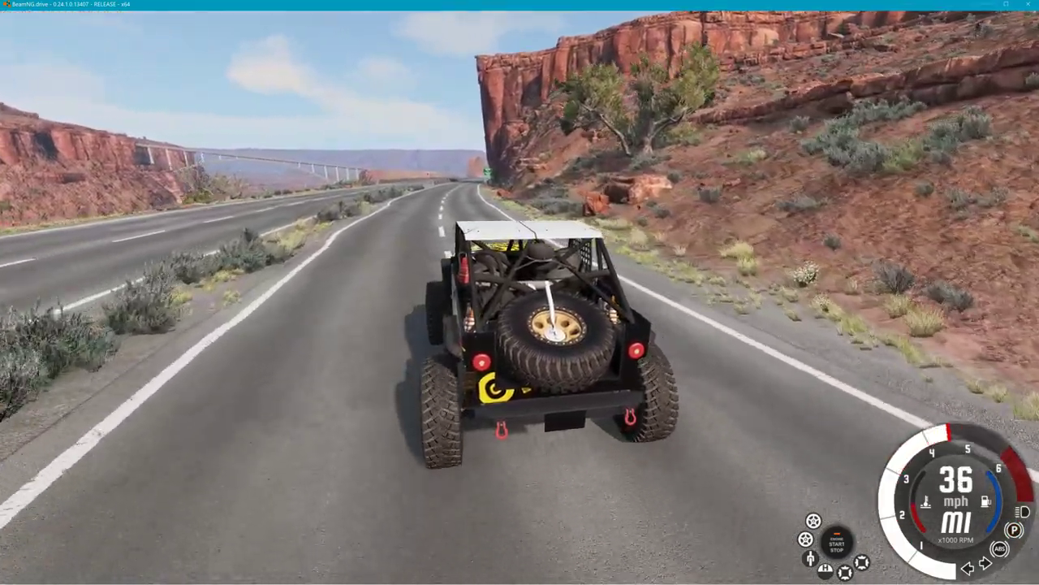
{"action": "key", "text": "Up"}
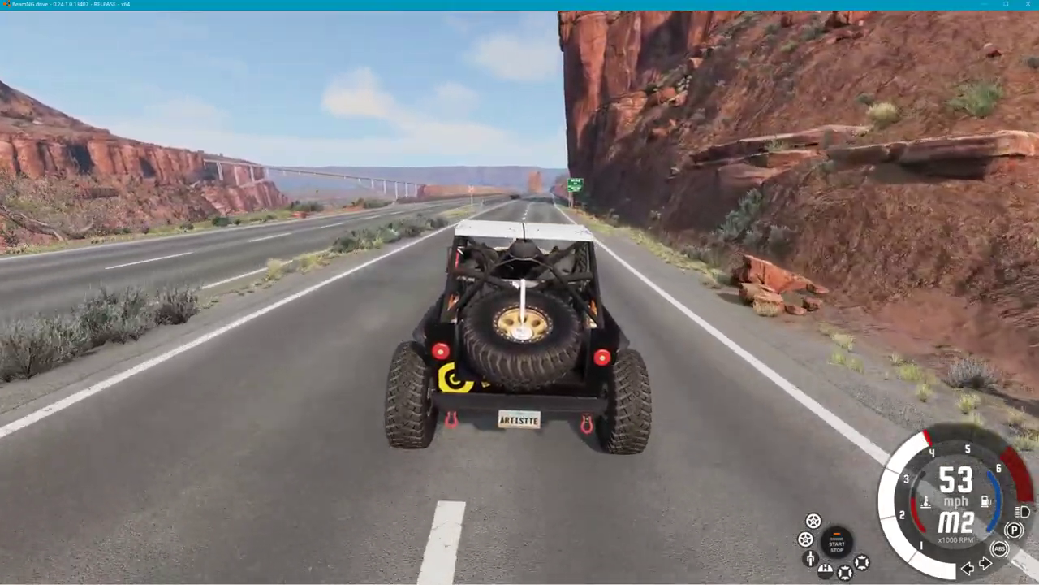
{"action": "key", "text": "Up"}
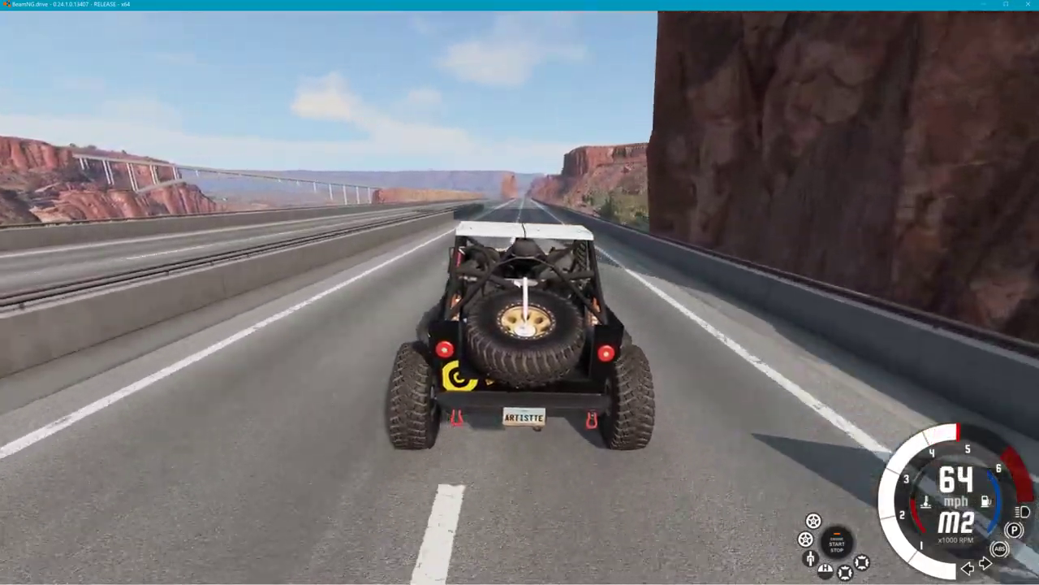
{"action": "key", "text": "Up"}
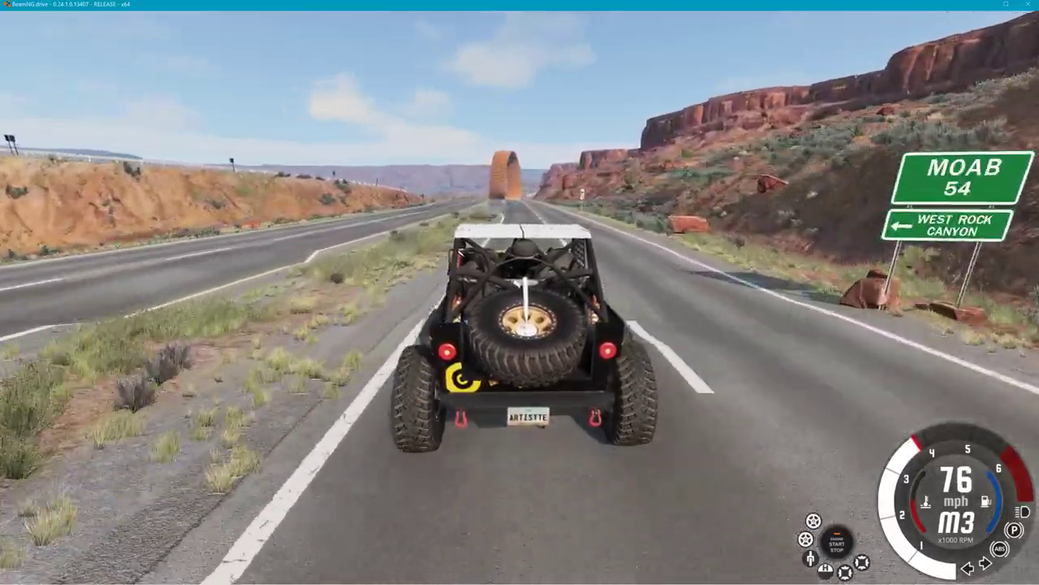
{"action": "key", "text": "Up"}
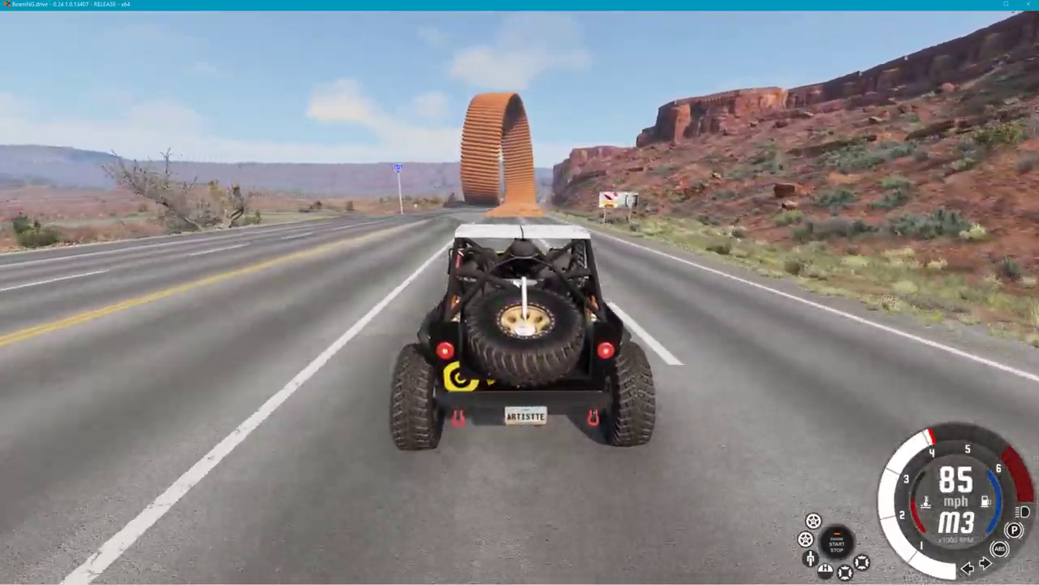
{"action": "key", "text": "Up"}
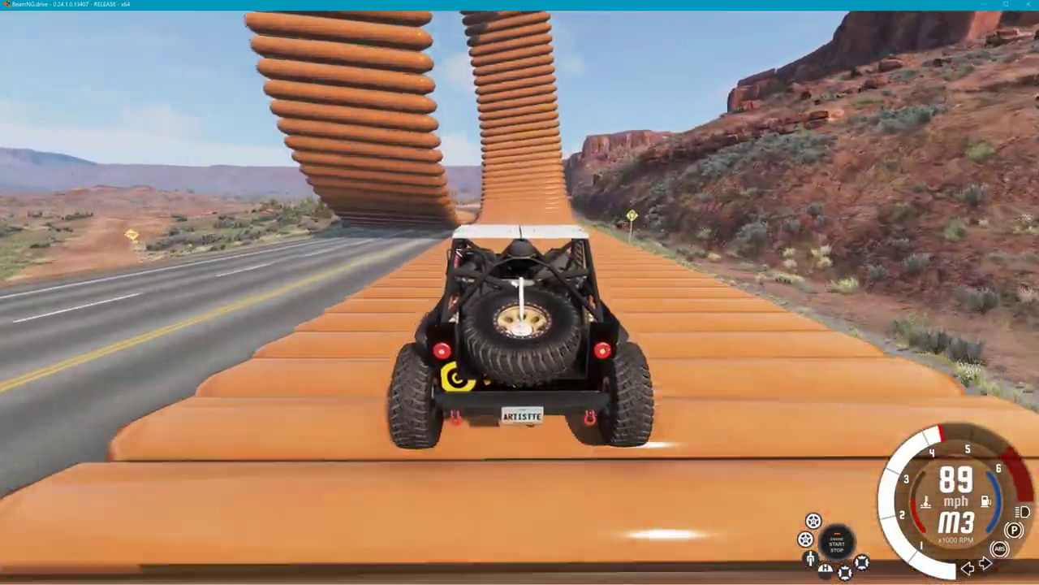
{"action": "key", "text": "Up"}
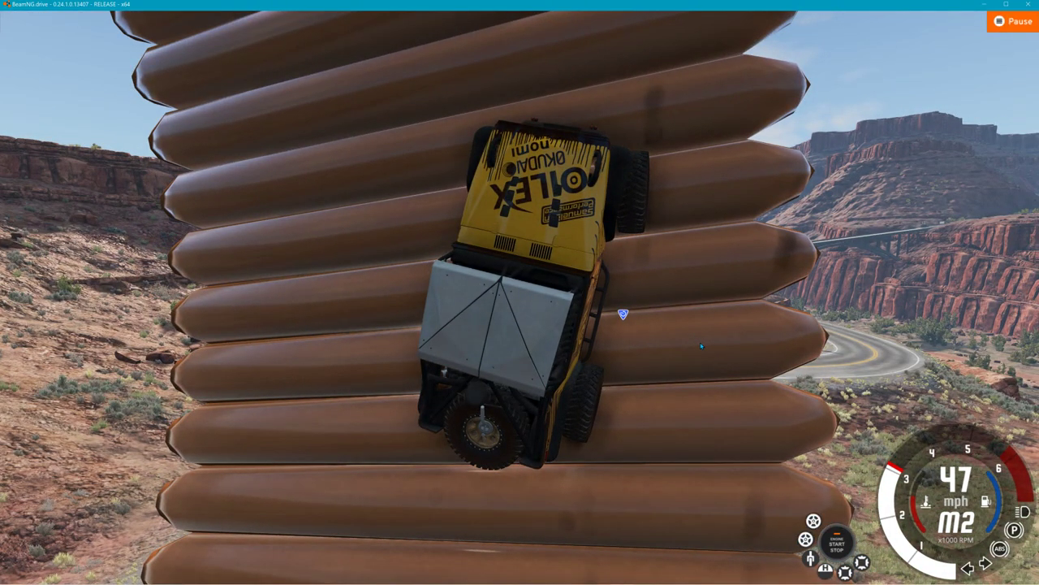
Step: Cycle through the camera views to watch the crawler inside the hotdog loop from behind and from the roadside
{"action": "key", "text": "c"}
{"action": "key", "text": "c"}
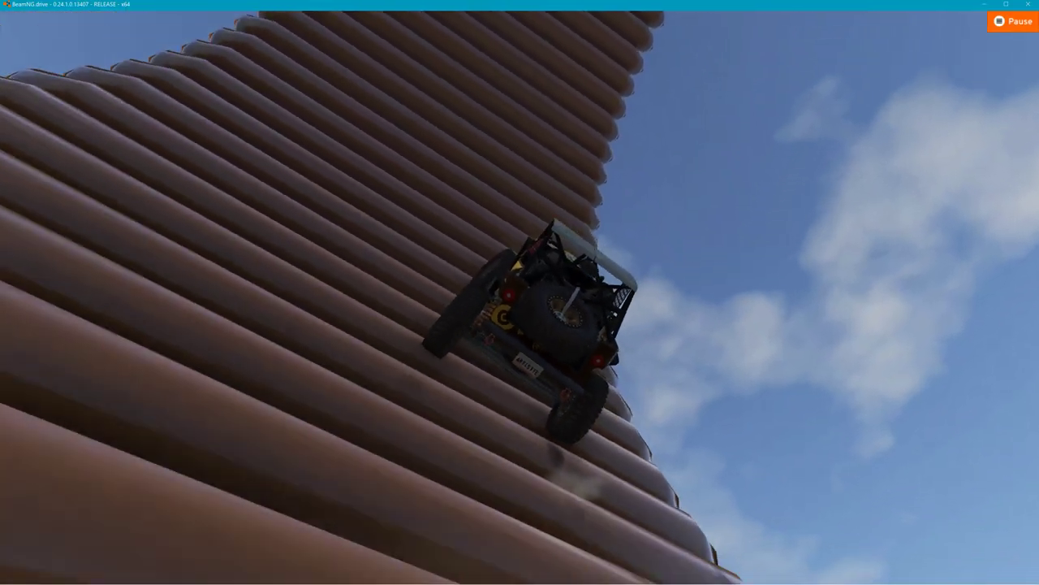
{"action": "key", "text": "c"}
{"action": "key", "text": "c"}
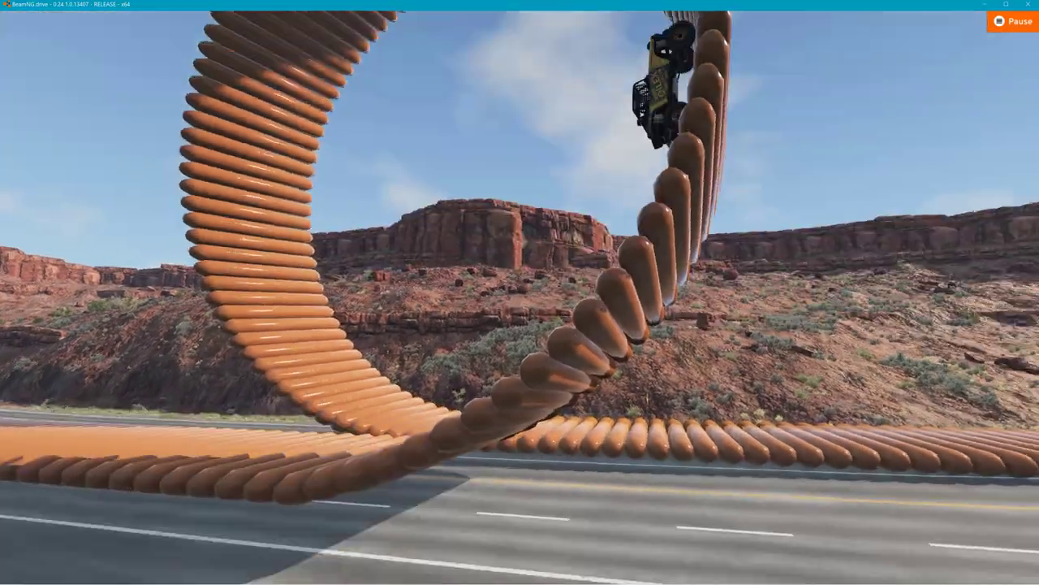